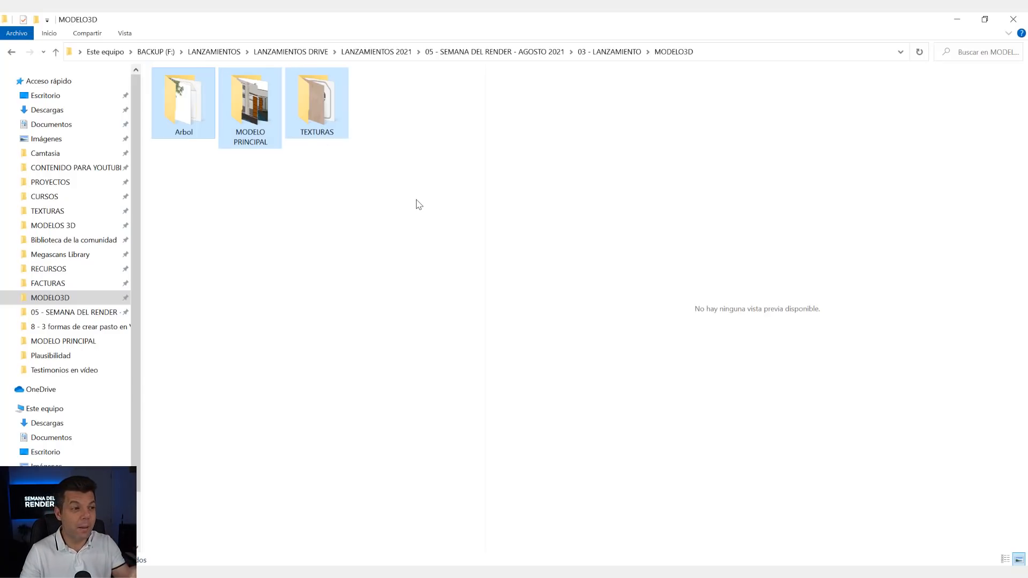
- Switch to the SketchUp model and check the installed V-Ray version in its About information
left_click(958, 22)
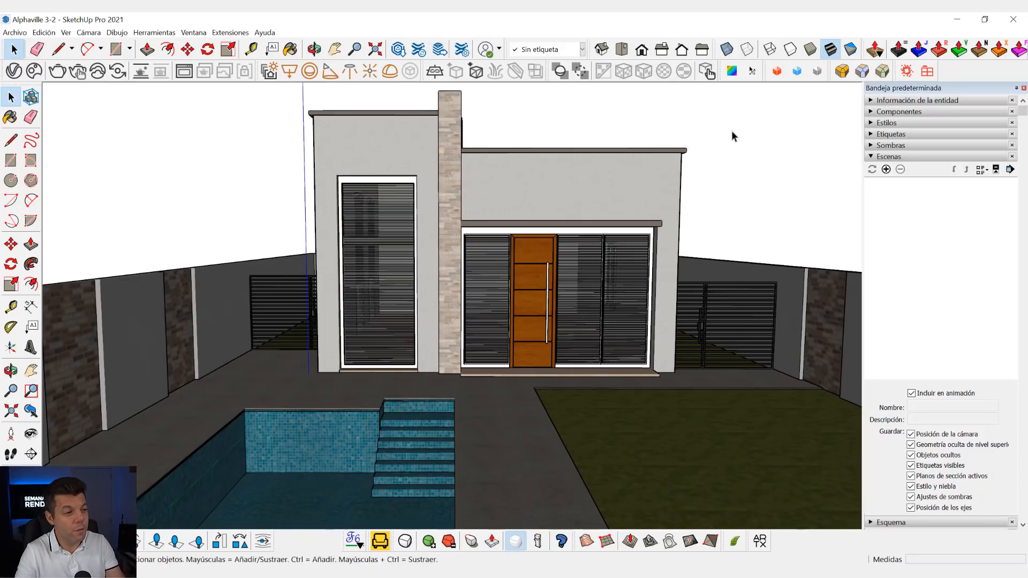
left_click(239, 36)
mouse_move(259, 102)
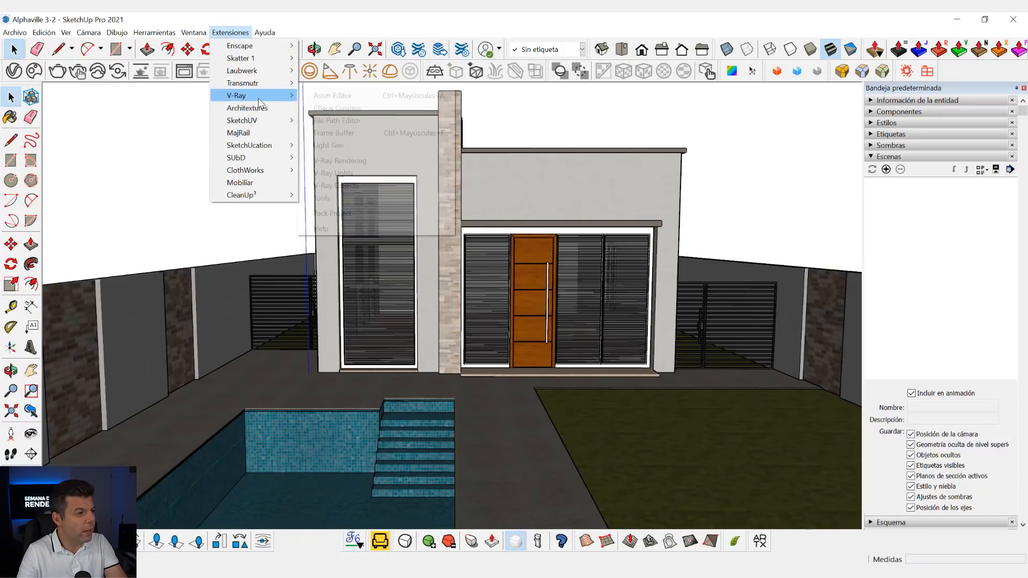
mouse_move(361, 229)
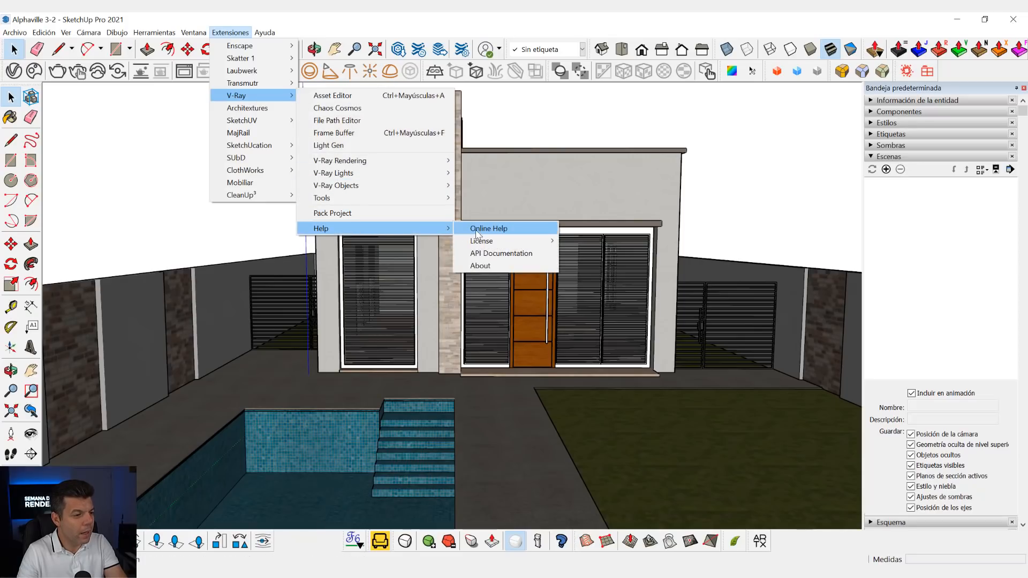
left_click(493, 266)
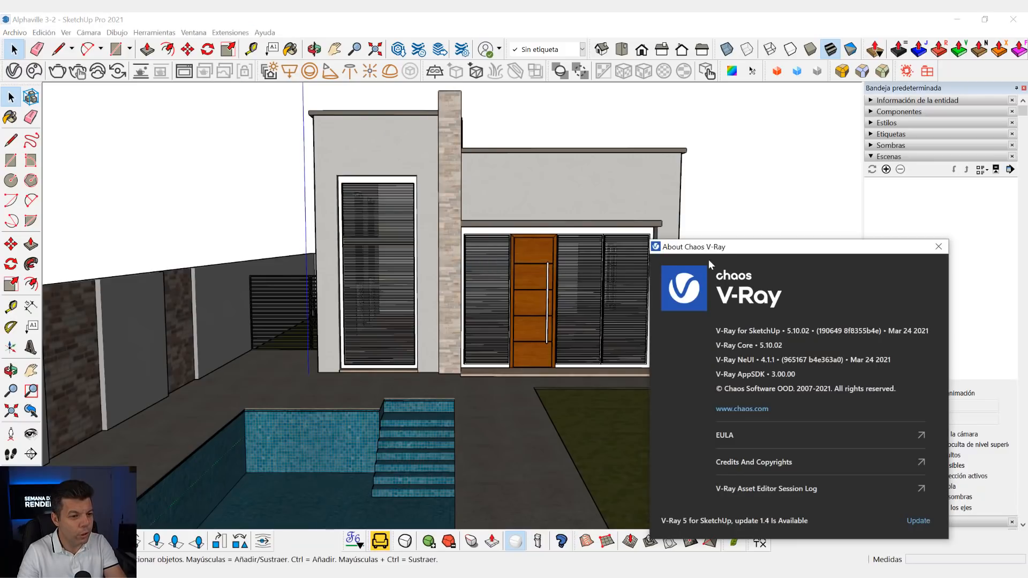
left_click_drag(664, 231, 388, 85)
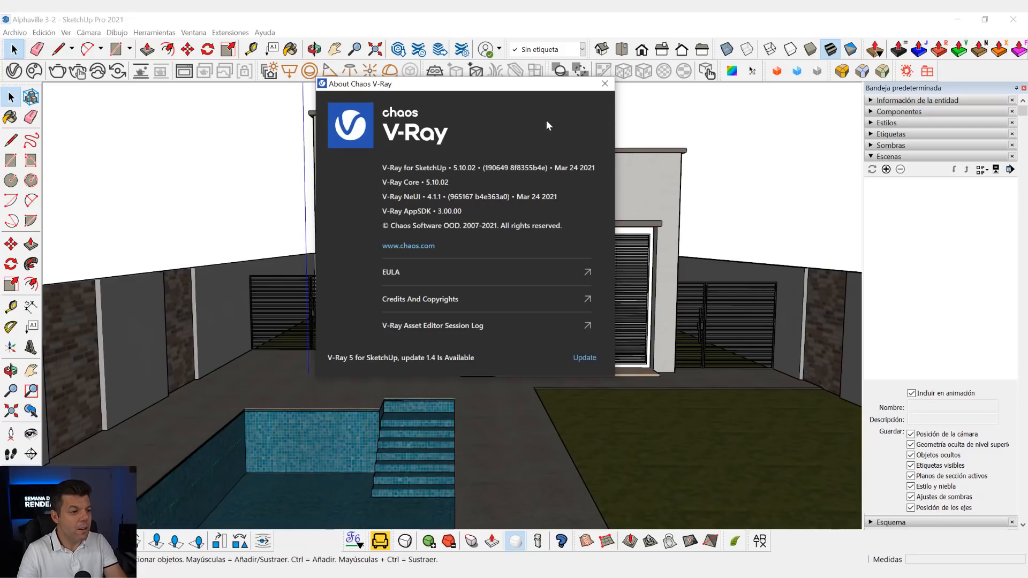
left_click(605, 85)
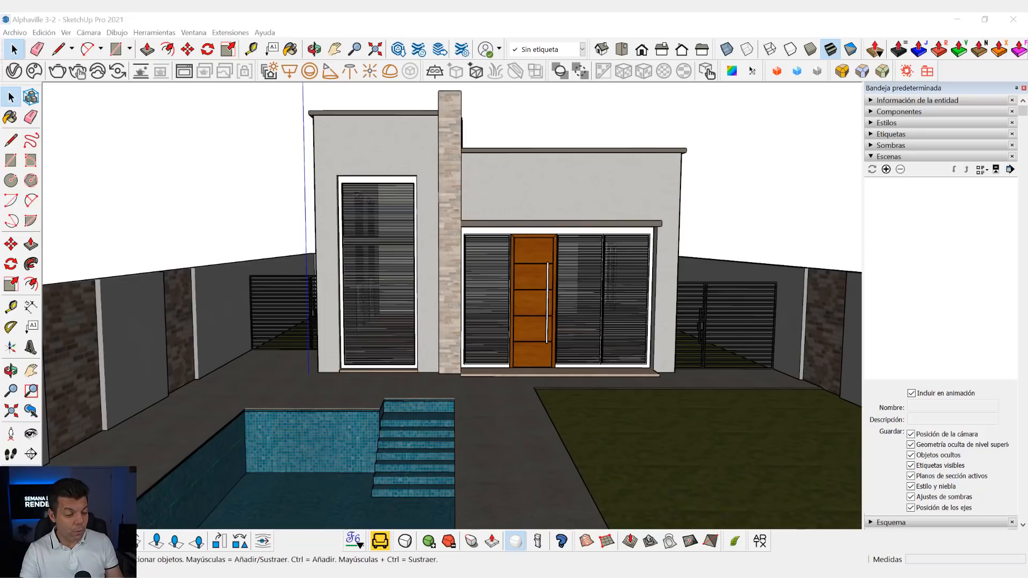
- Switch to Photos and view the sample kitchen and bedroom renders, then return to the SketchUp house model
mouse_move(584, 570)
left_click(557, 522)
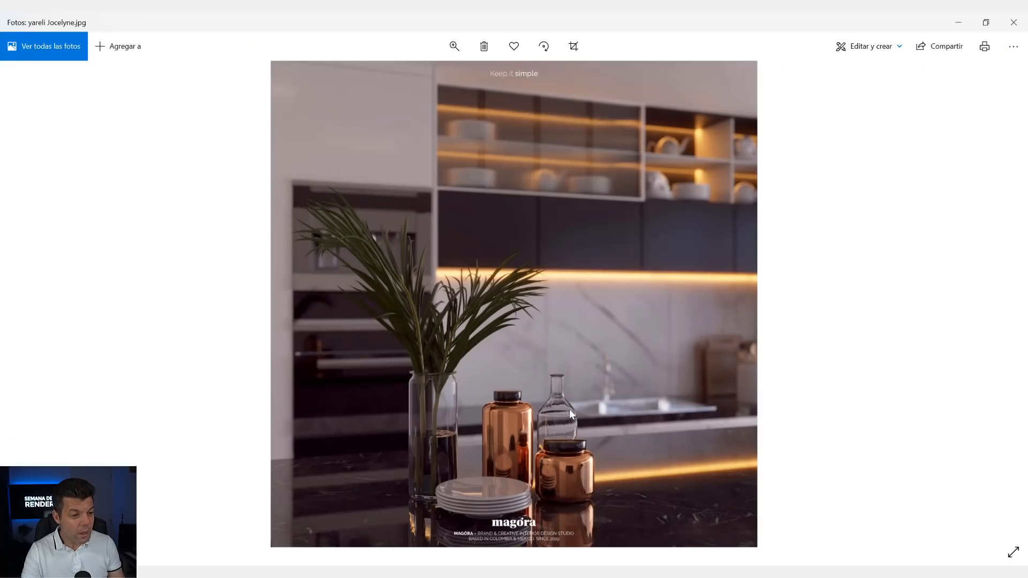
left_click(31, 310)
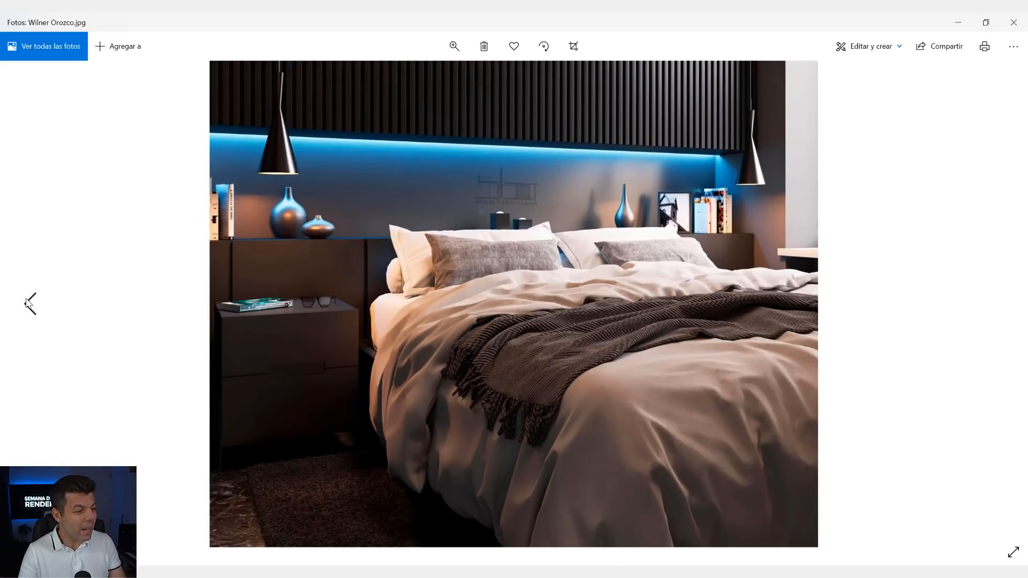
left_click(30, 311)
left_click(962, 25)
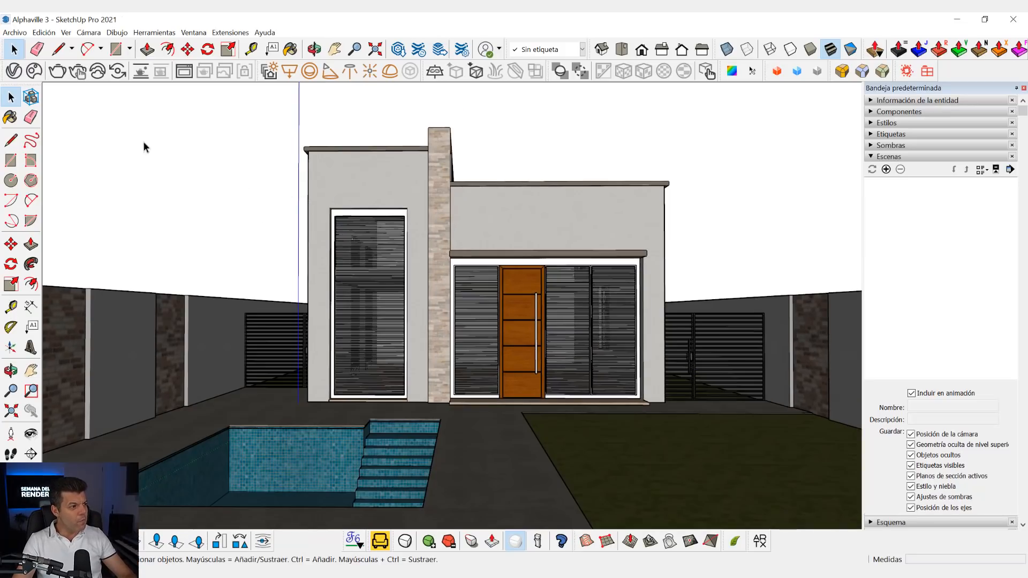
- Open the V-Ray Asset Editor beside the model and examine the scene's materials and lights
left_click(14, 72)
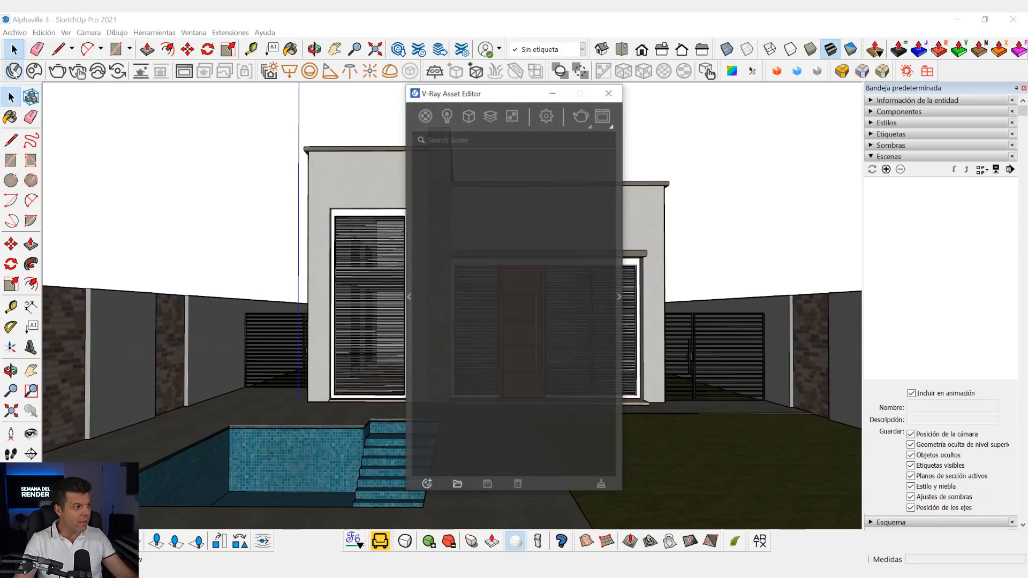
left_click_drag(471, 93, 176, 81)
left_click(130, 105)
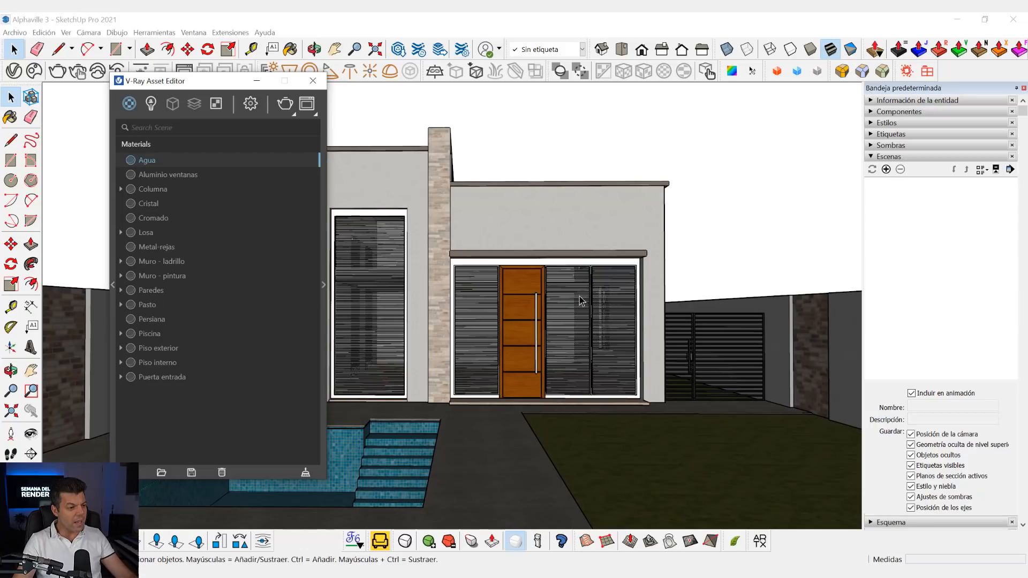
left_click(152, 104)
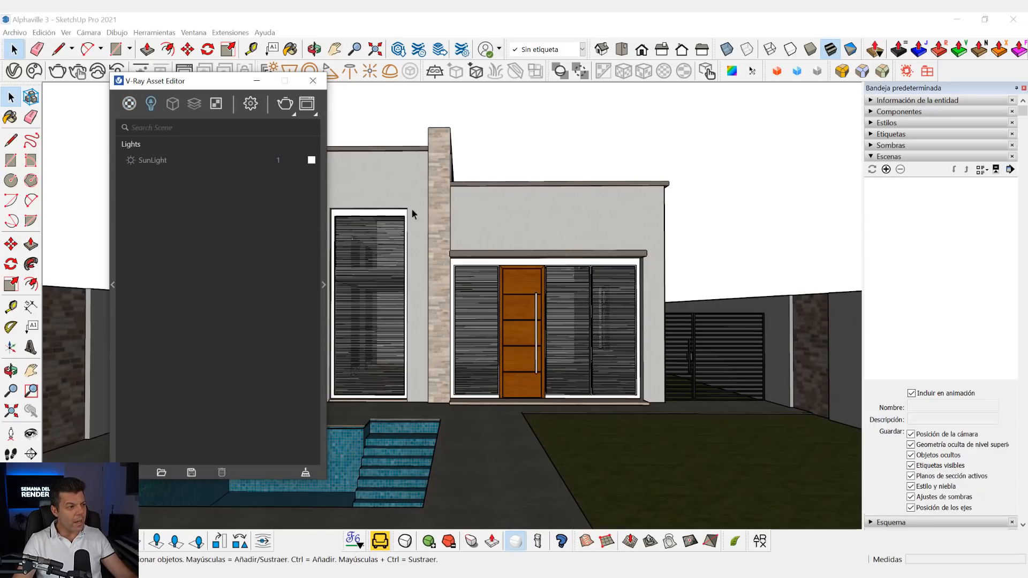
right_click(173, 105)
left_click(237, 237)
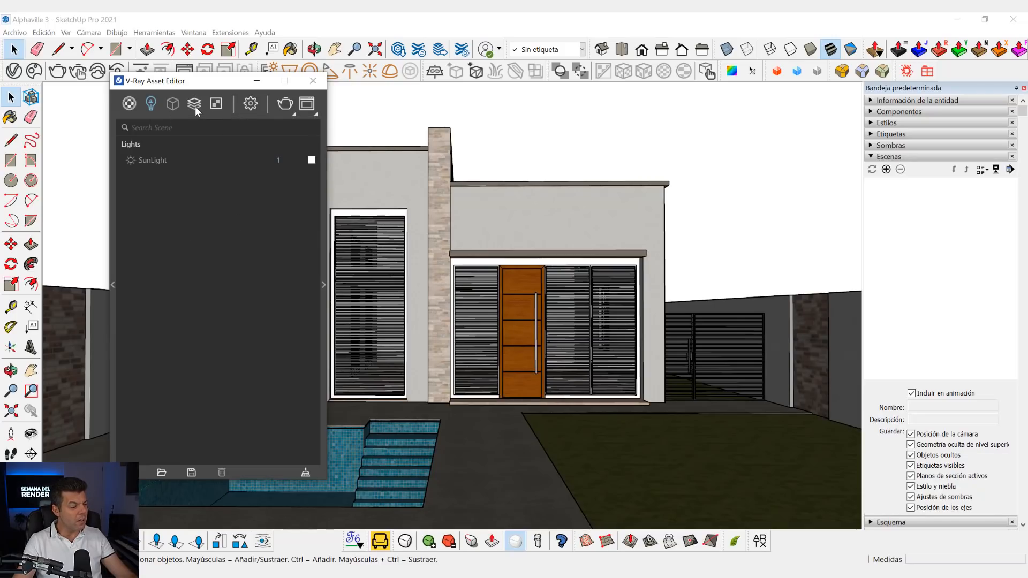
- Examine the V-Ray render settings, collapse the Render section, return to the materials list and close the Asset Editor
left_click(251, 104)
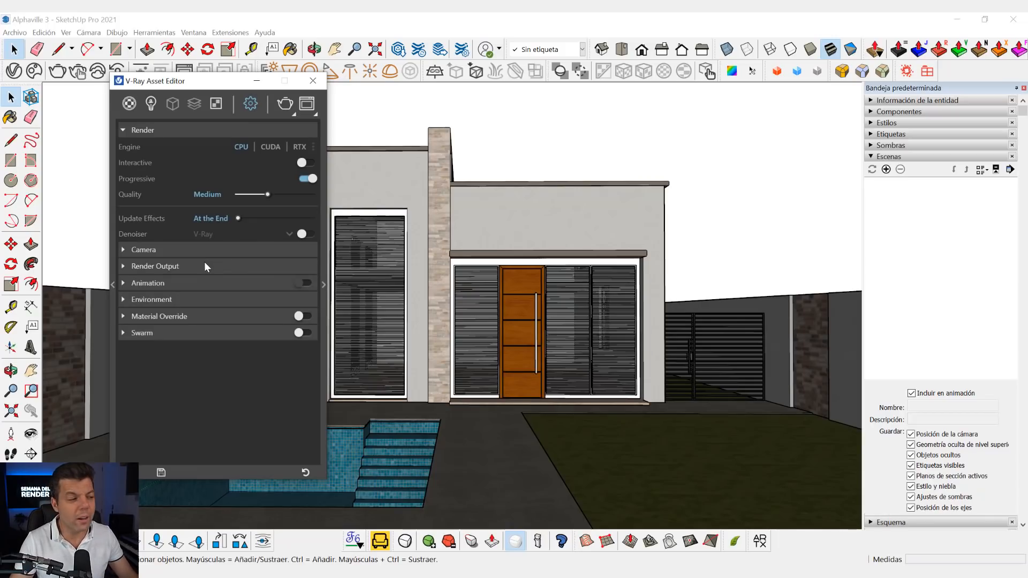
left_click(228, 132)
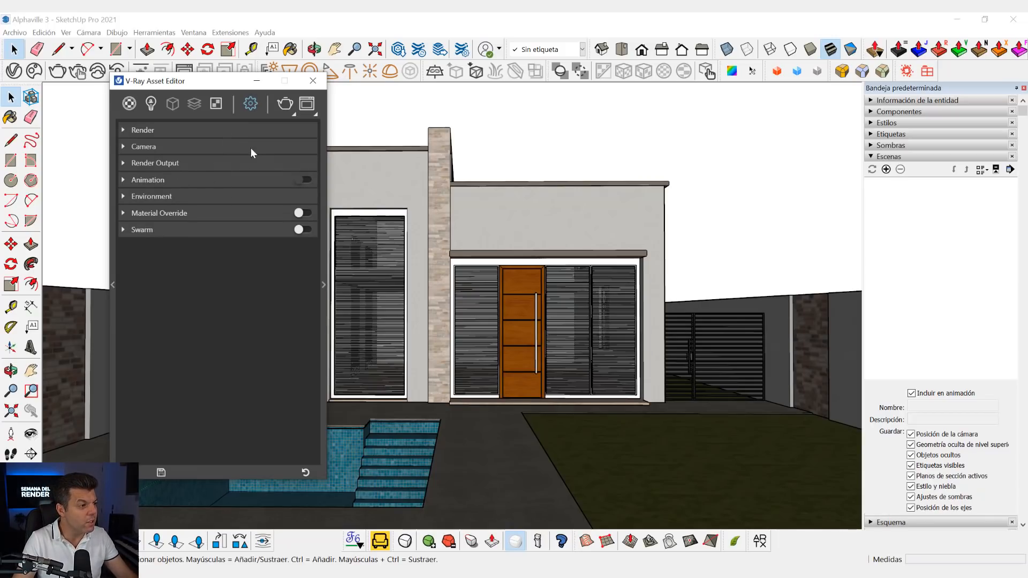
left_click(129, 103)
left_click_drag(184, 93, 185, 111)
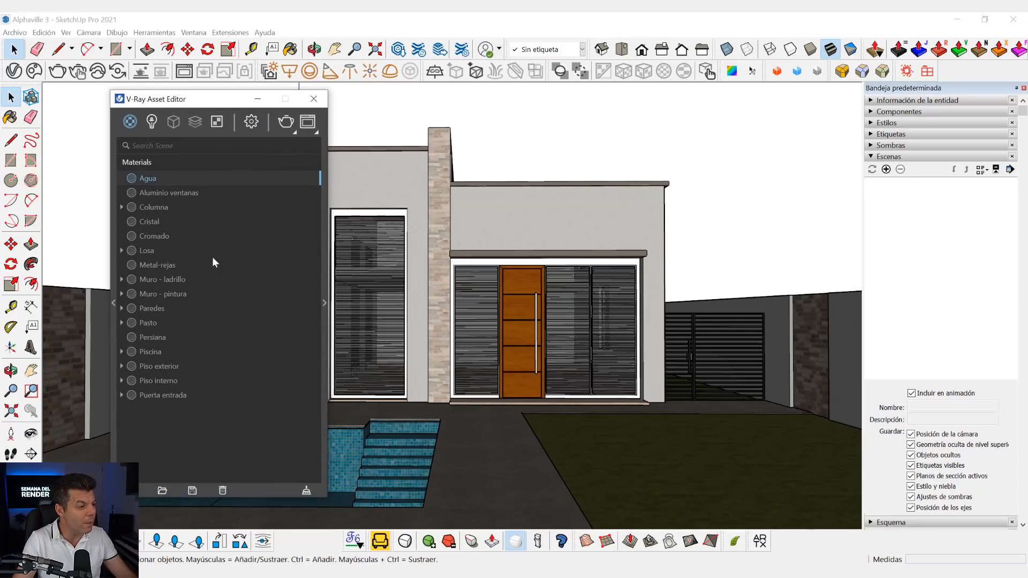
left_click(315, 99)
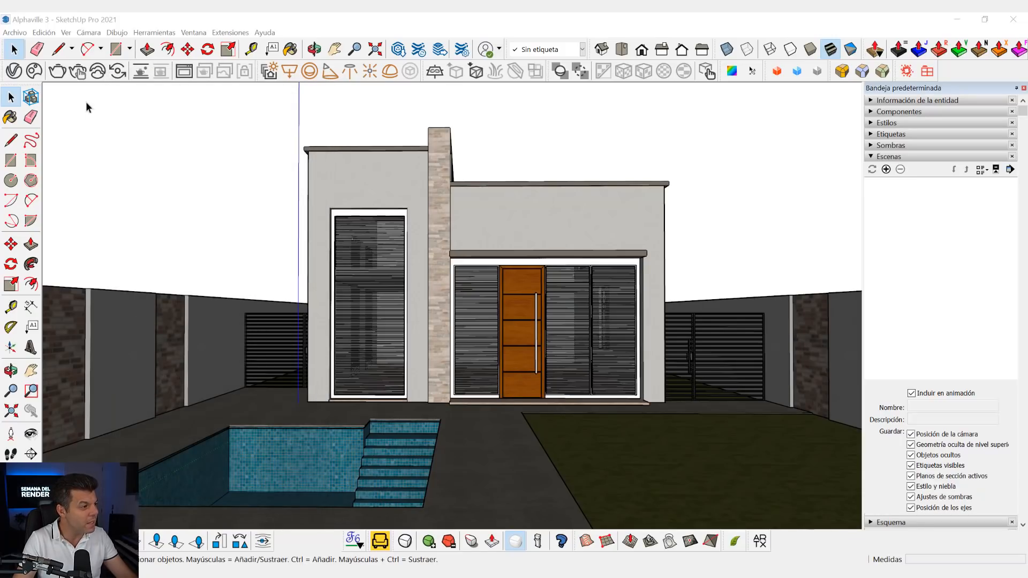
- Reopen the V-Ray Asset Editor to view the material list and close it again
left_click(14, 71)
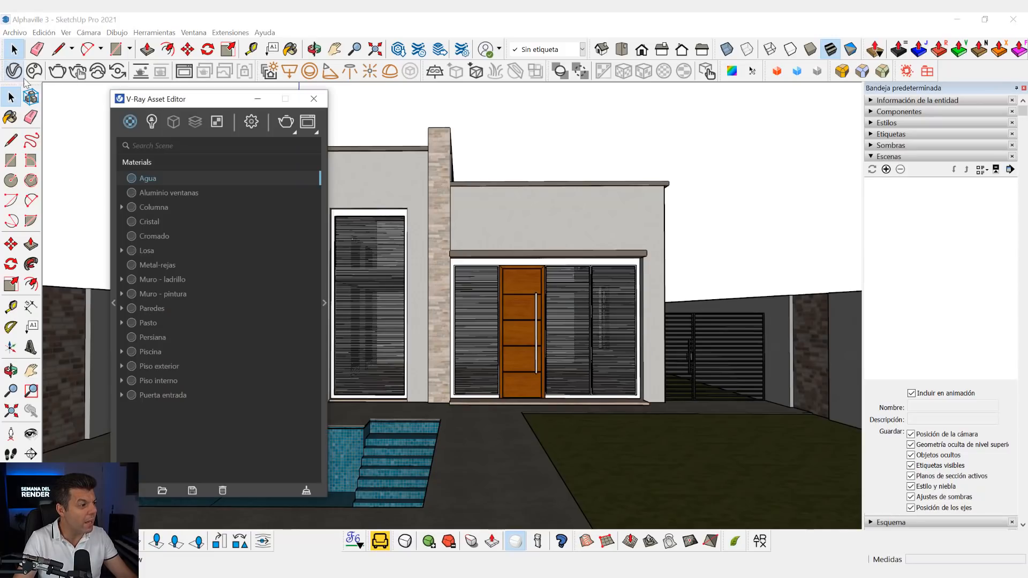
left_click_drag(187, 103, 117, 106)
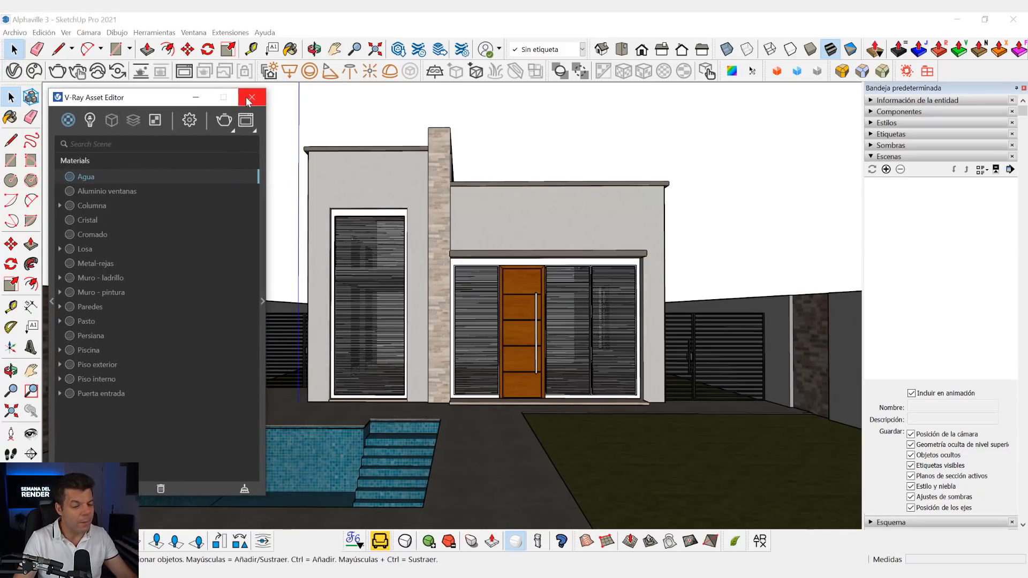
left_click(246, 103)
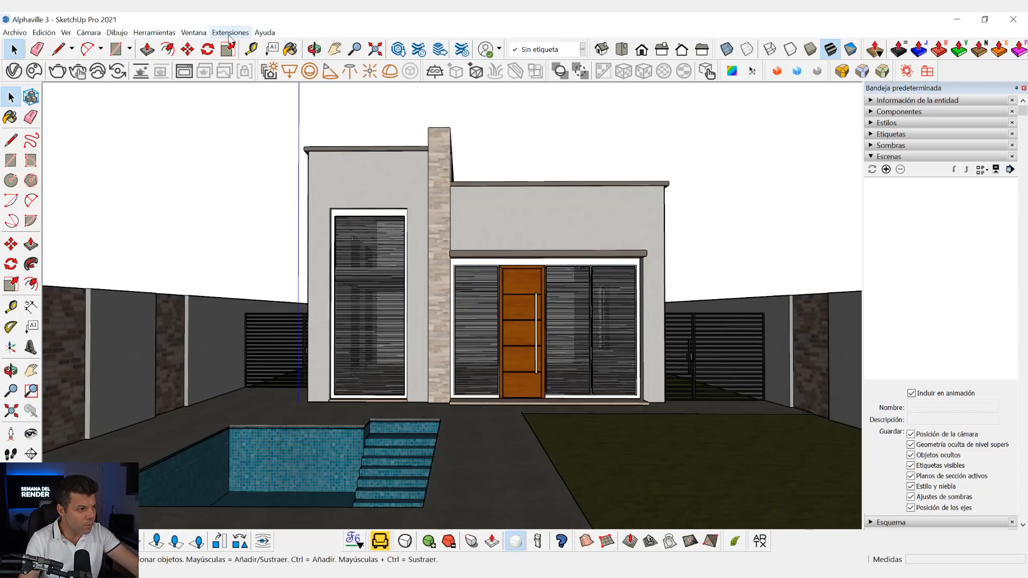
- Purge the unused items from the whole model and run the error correction from the model statistics
left_click(198, 34)
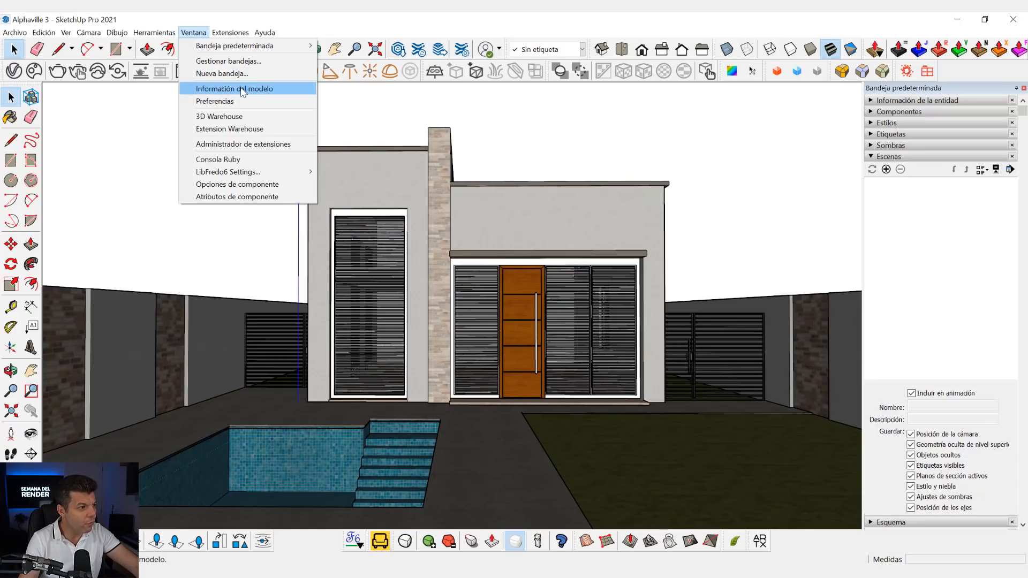
left_click(244, 91)
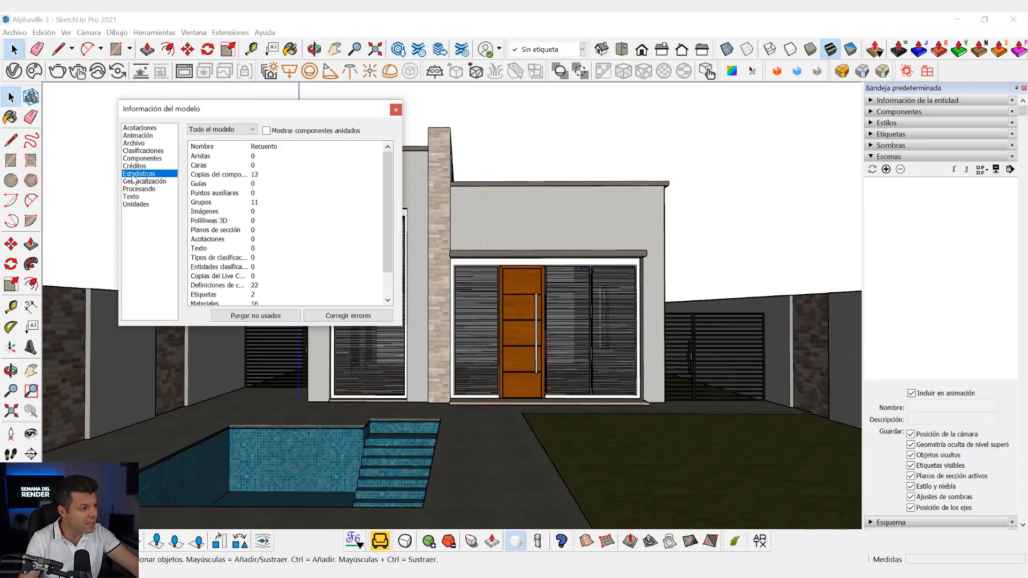
left_click(260, 318)
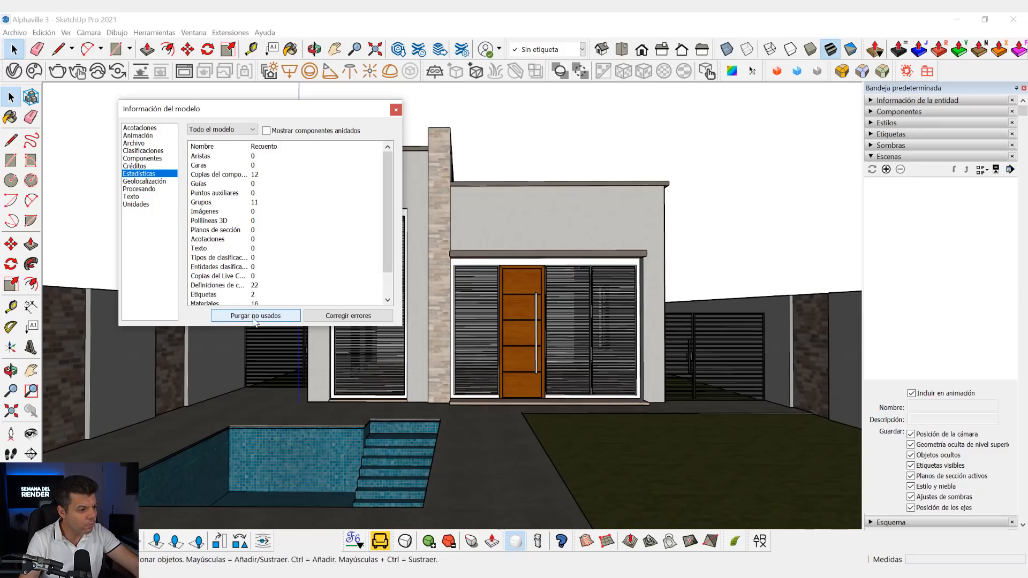
left_click(353, 316)
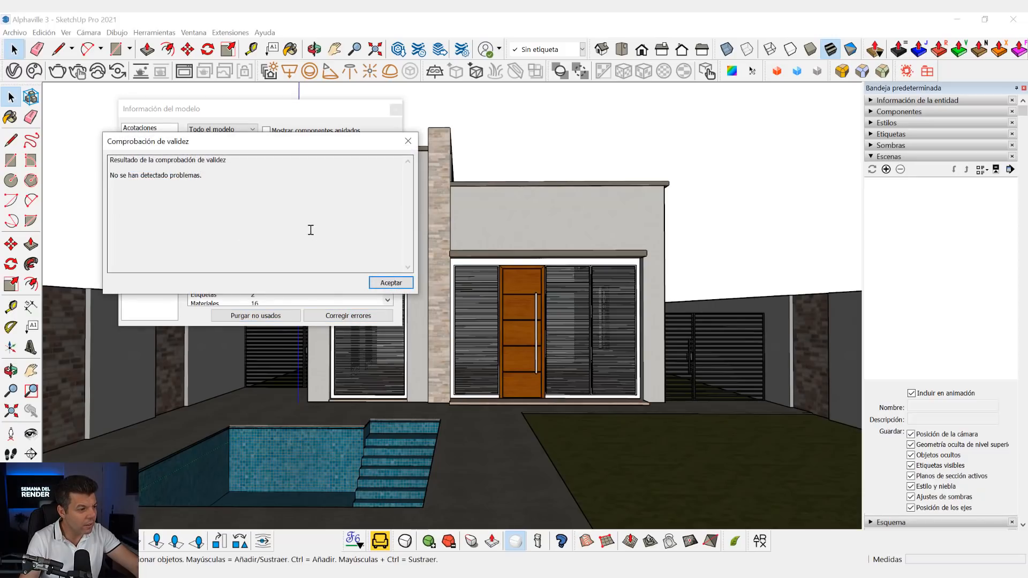
left_click(391, 283)
left_click(270, 314)
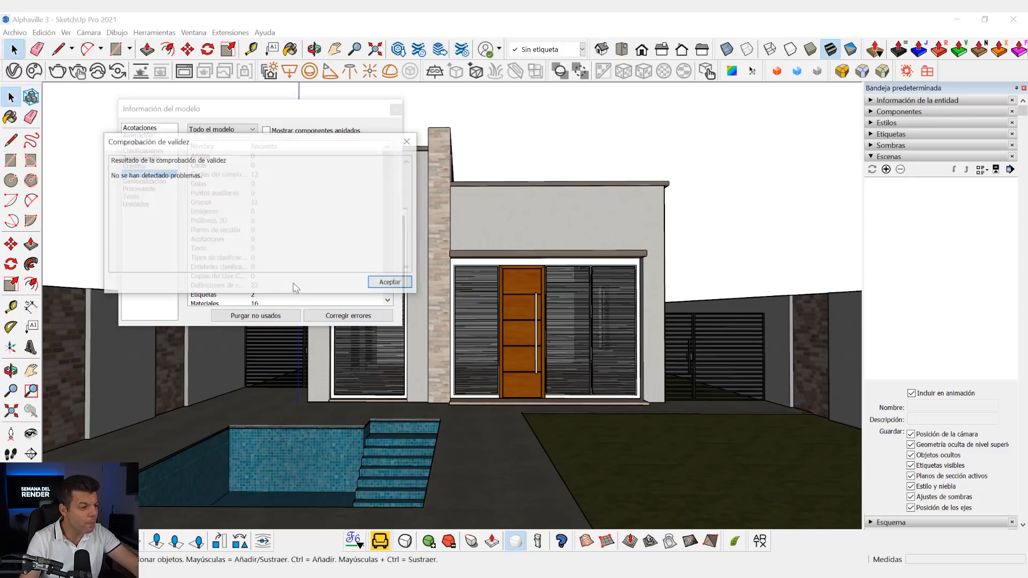
left_click(390, 282)
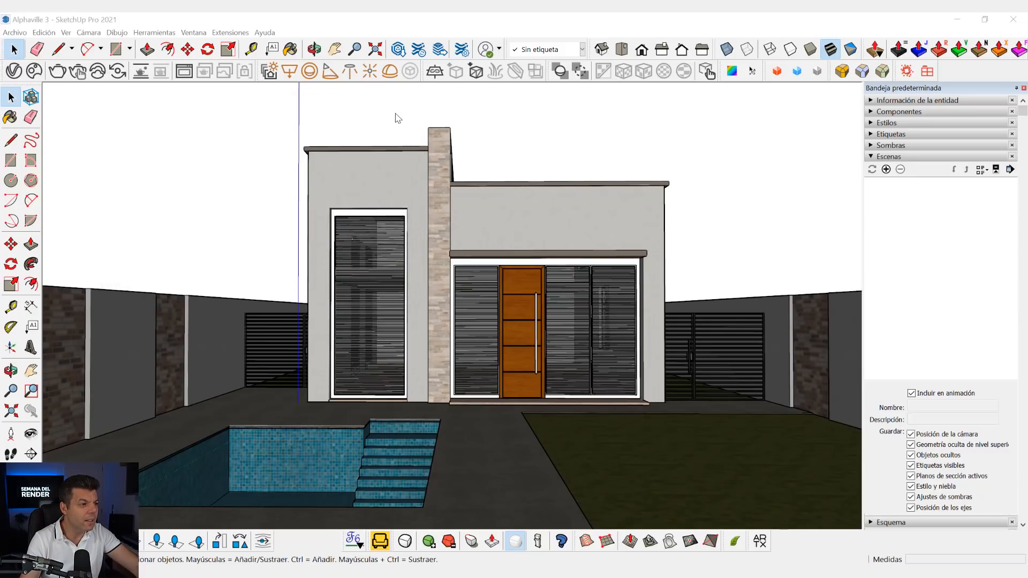
left_click(396, 110)
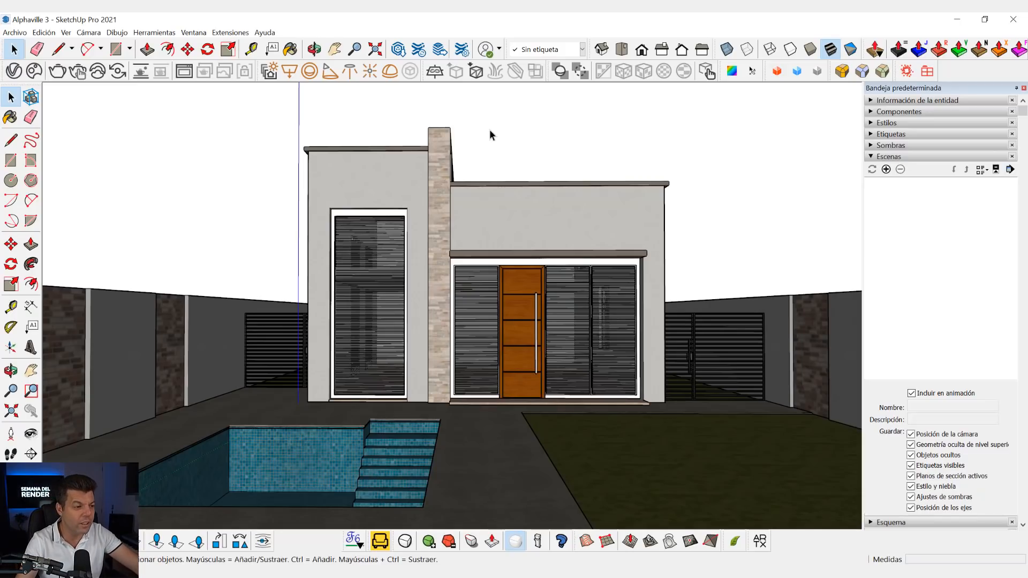
left_click(231, 33)
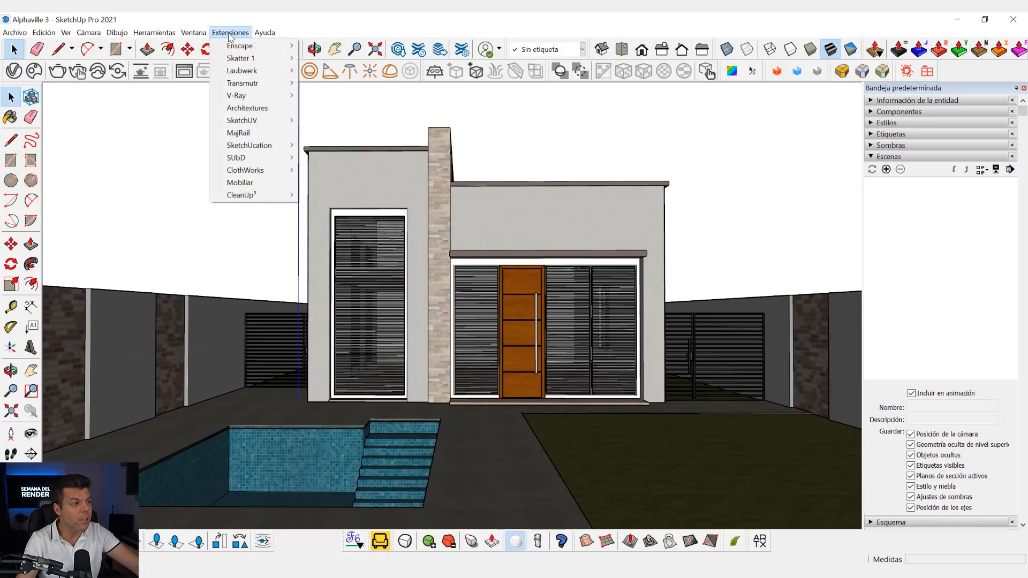
mouse_move(248, 200)
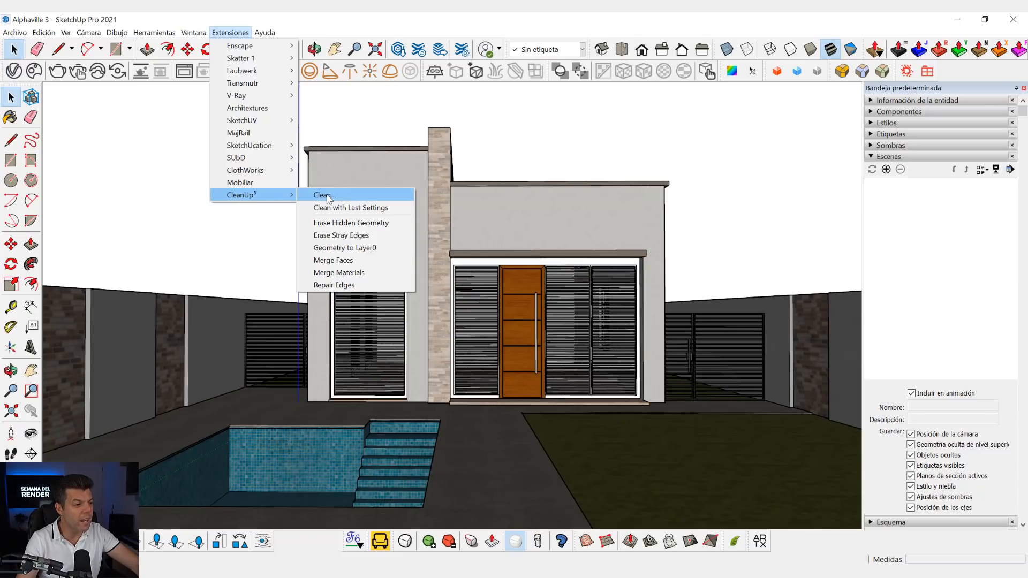
left_click(519, 157)
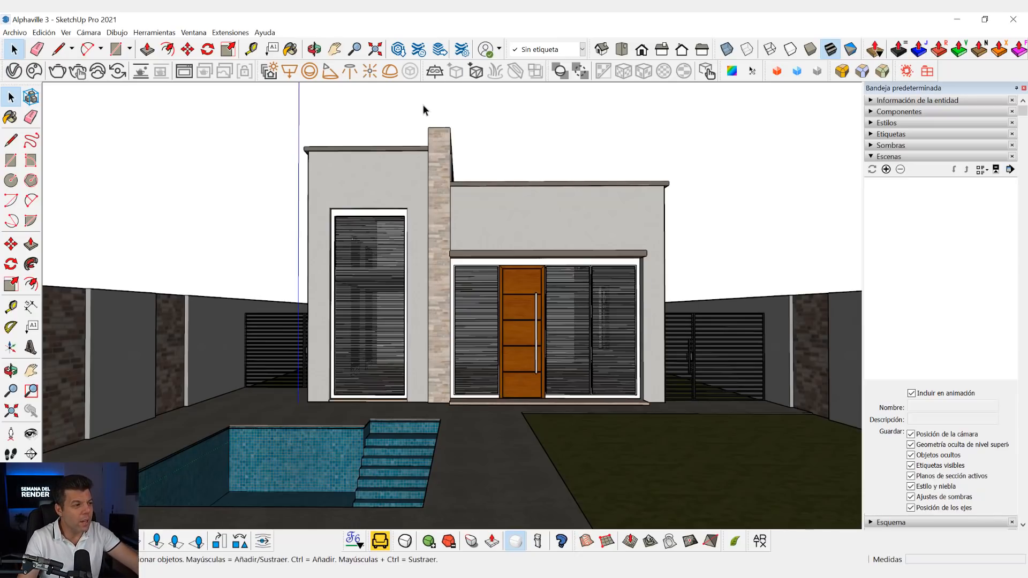
- Open the V-Ray File Path Editor and select all listed texture files, from Losa to Muro - pintura
left_click(230, 33)
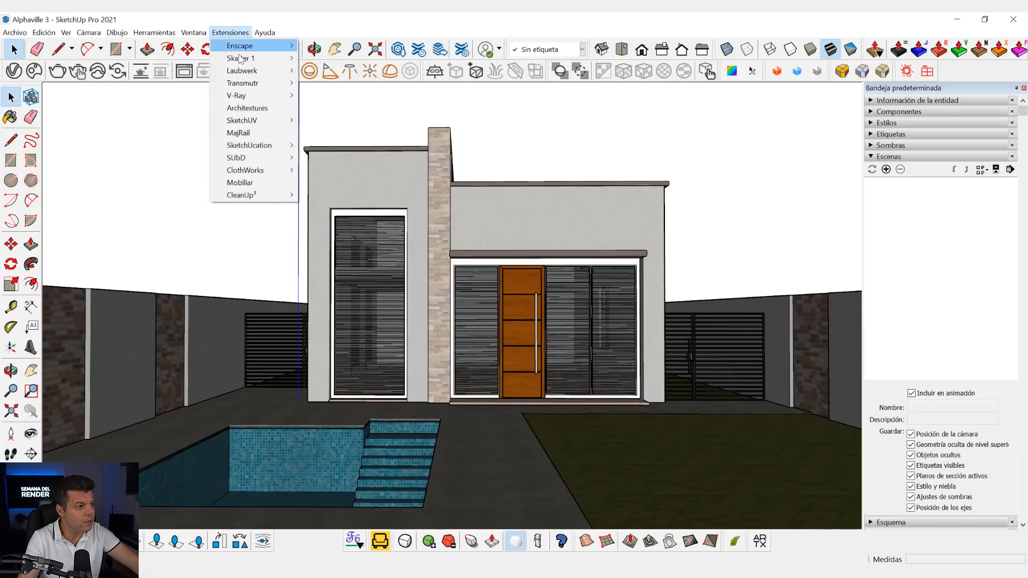
mouse_move(245, 98)
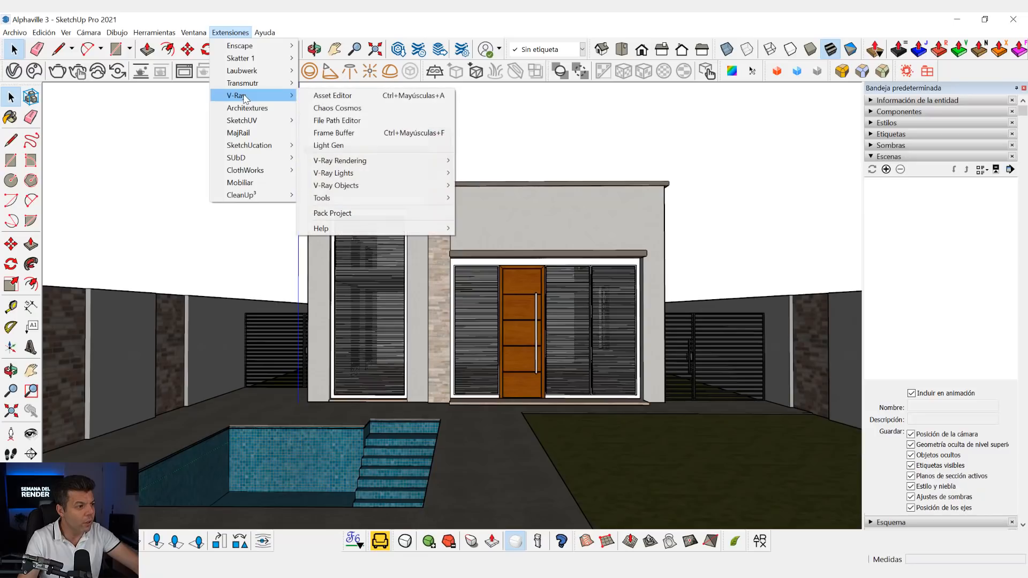
left_click(345, 121)
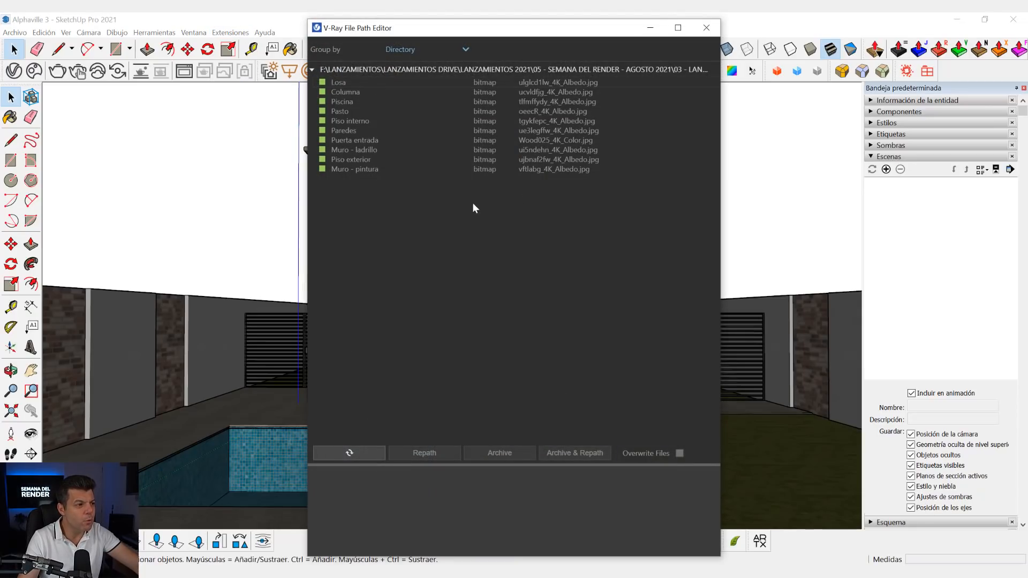
left_click(341, 82)
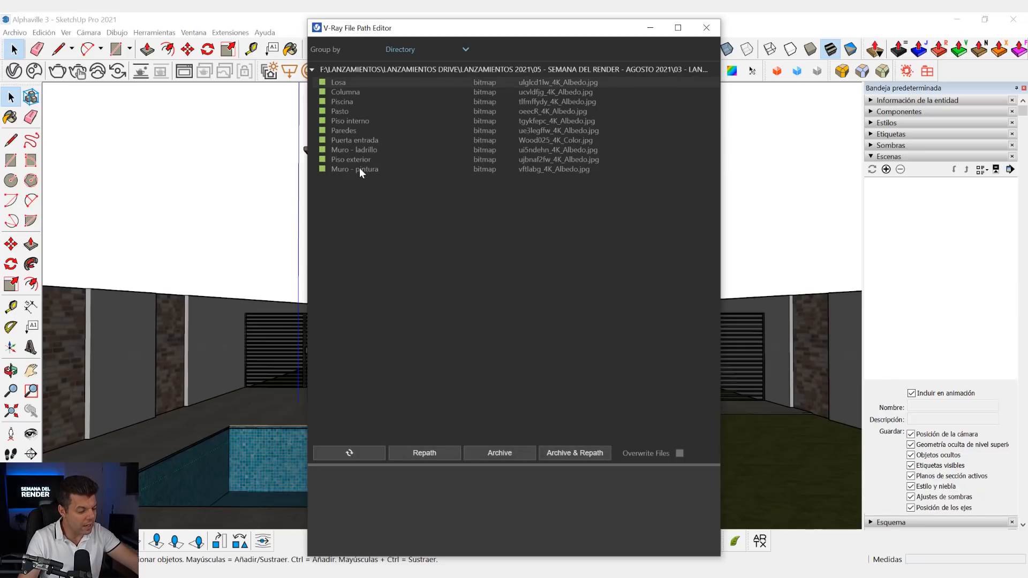
left_click(360, 169, "shift")
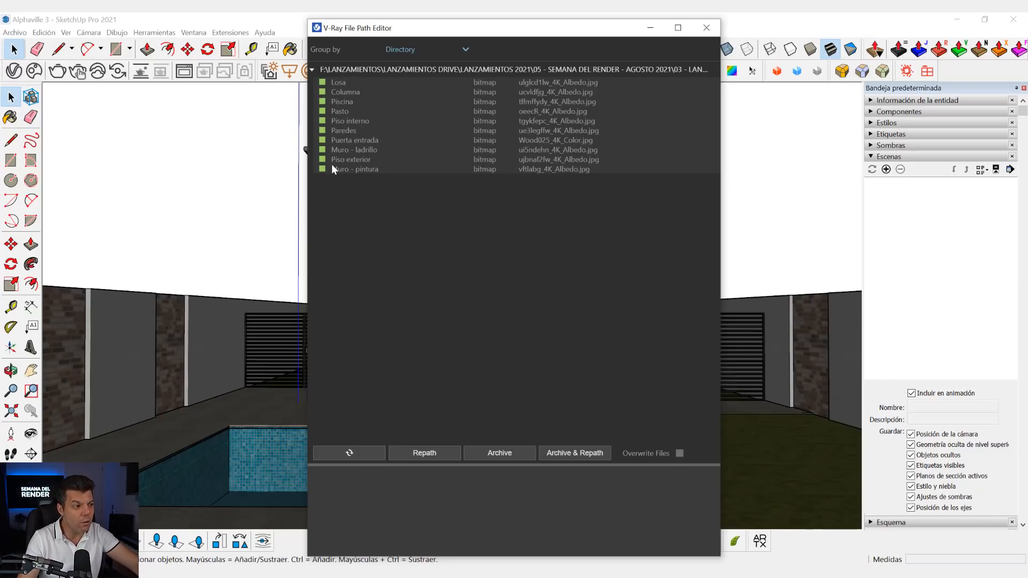
left_click(338, 82)
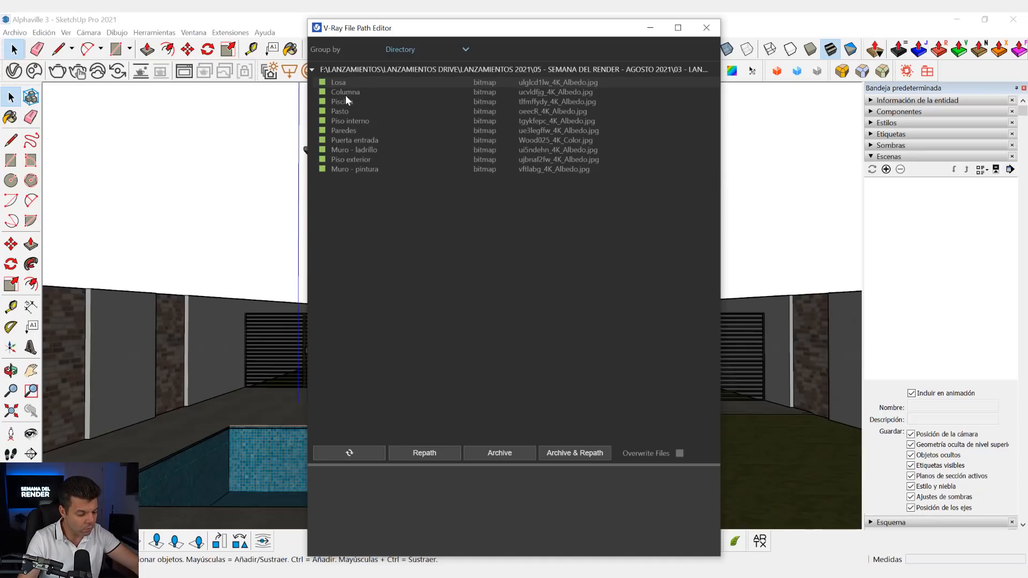
left_click(358, 169, "shift")
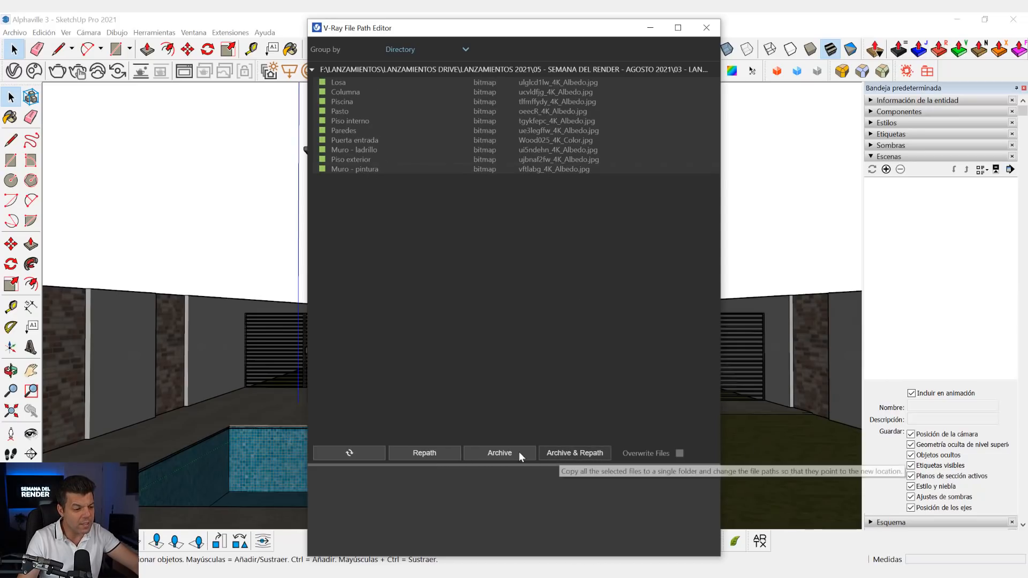
- Archive and repath the selected textures to the TEXTURAS folder inside MODELO3D, and close the File Path Editor
left_click(576, 452)
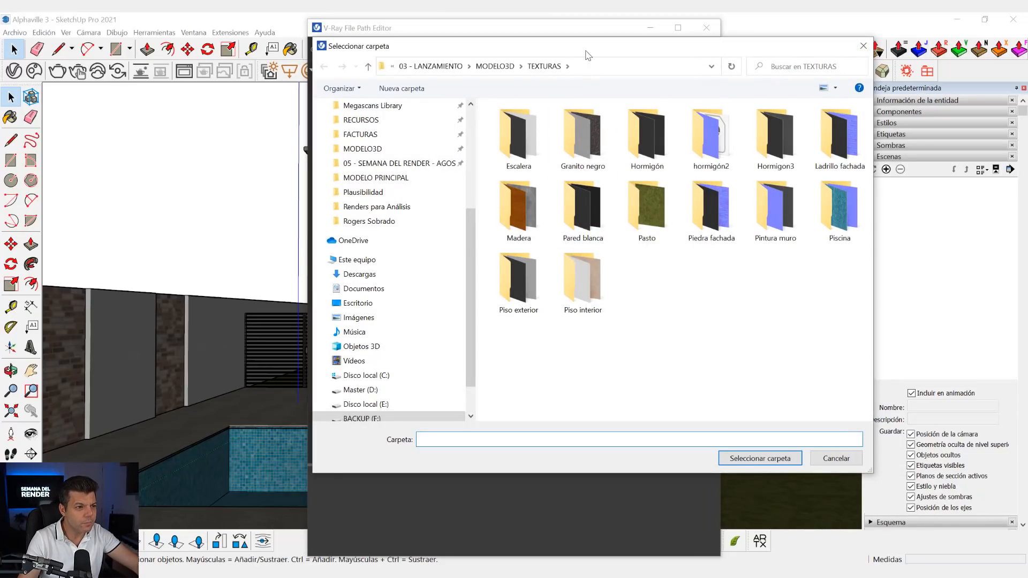
left_click_drag(588, 55, 514, 56)
left_click(420, 67)
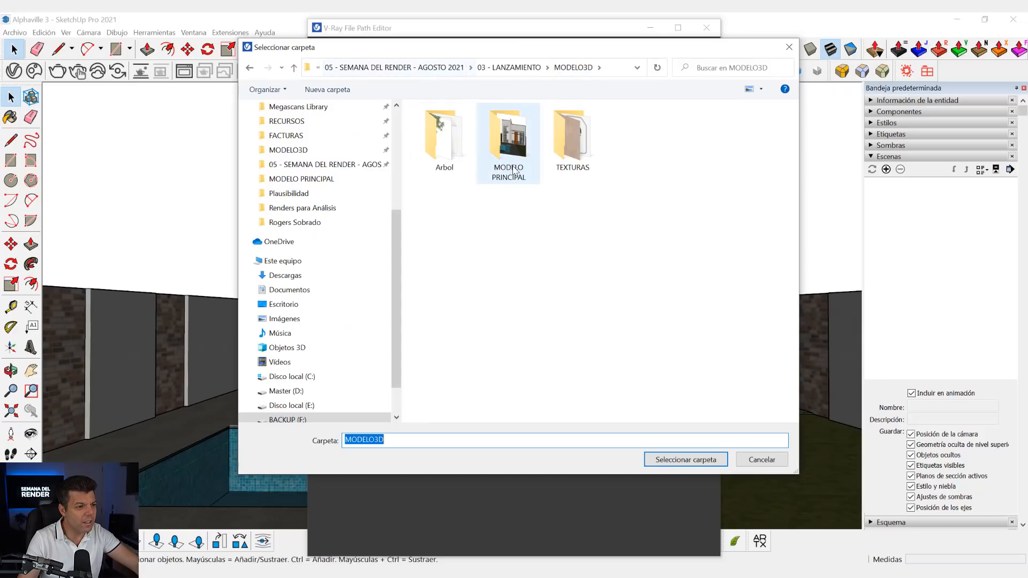
double_click(572, 141)
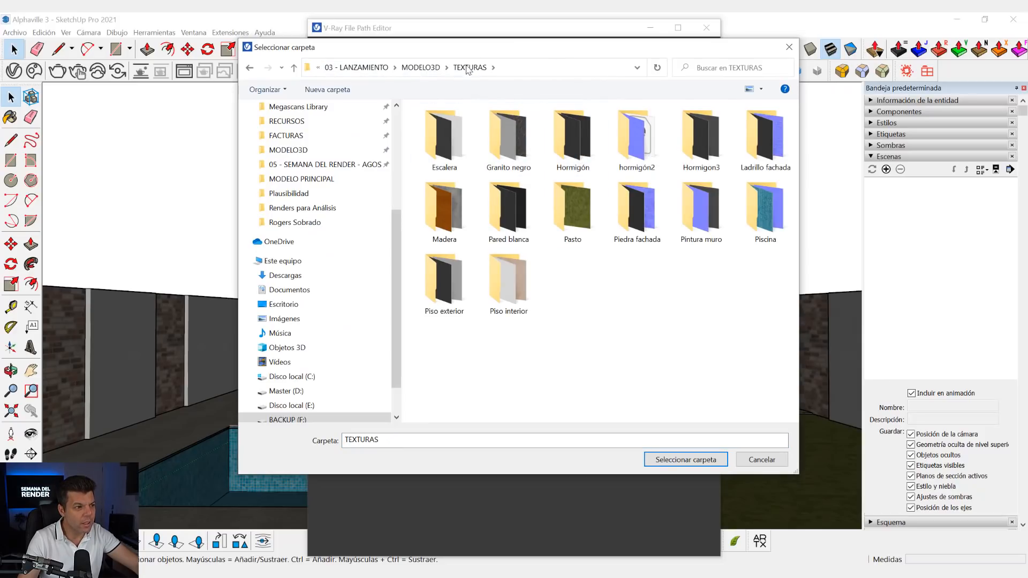
left_click(688, 459)
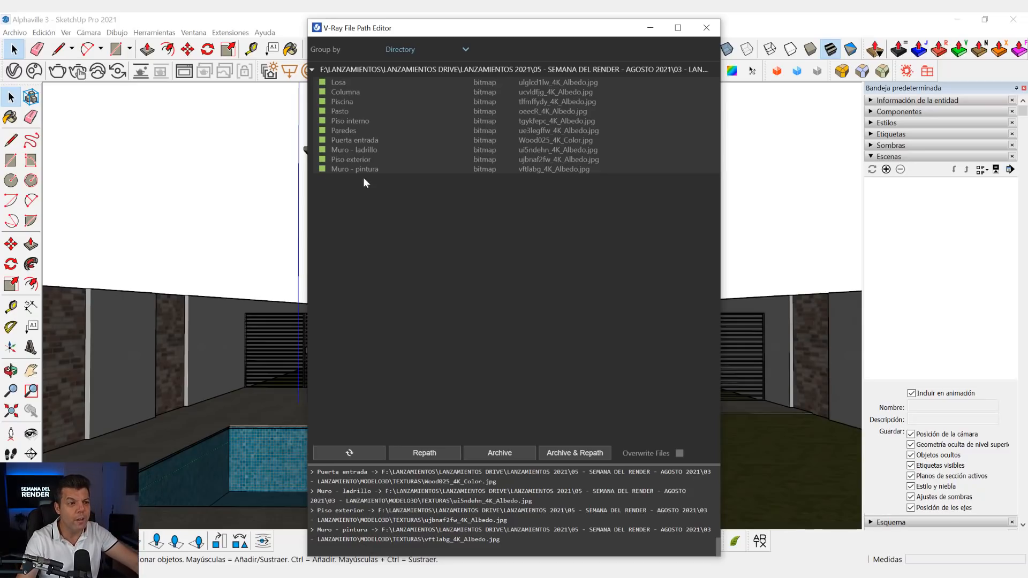
left_click(703, 30)
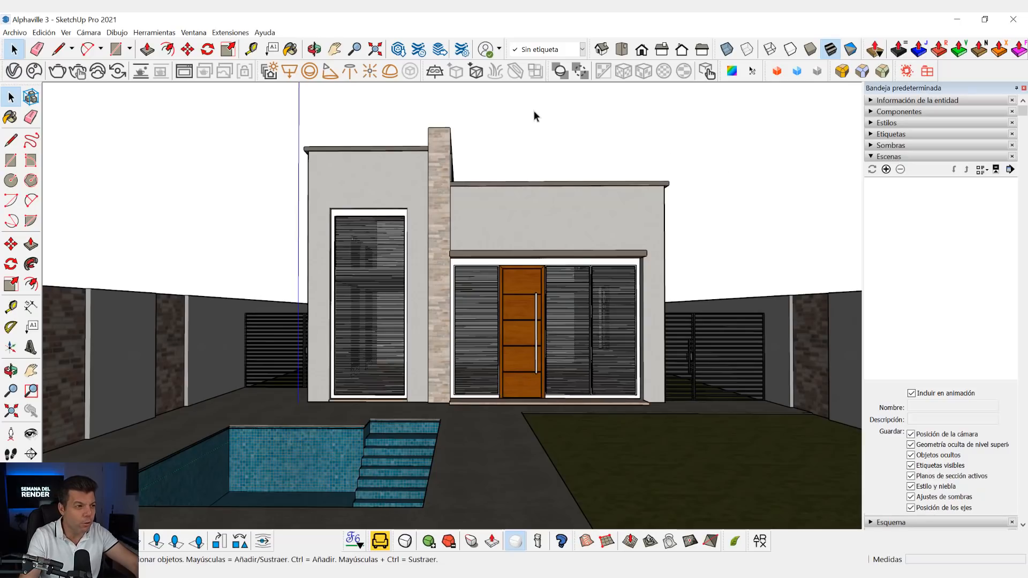
- Wipe all V-Ray data from the project, including its lights, component definitions, proxies and materials
left_click(234, 33)
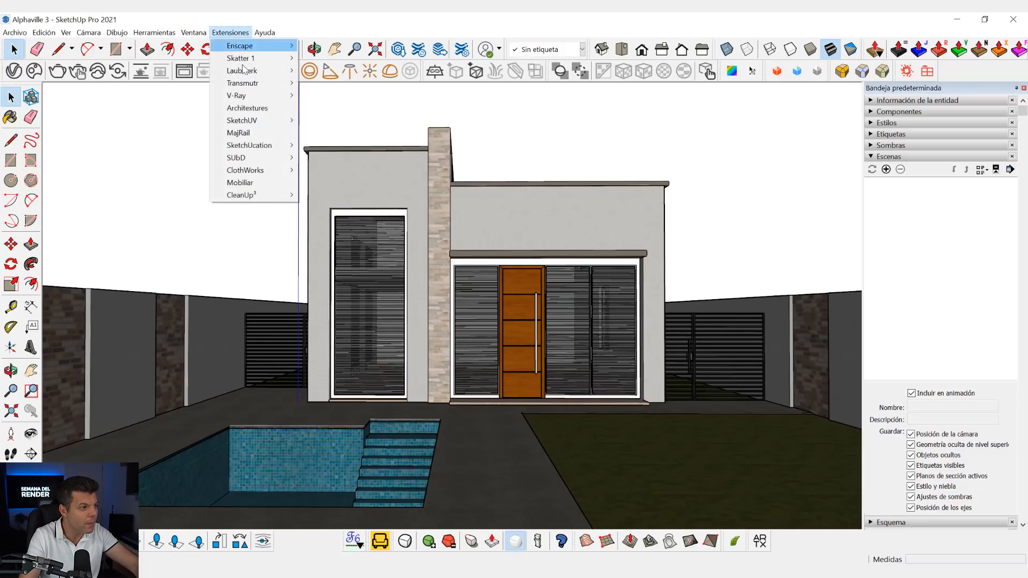
mouse_move(252, 95)
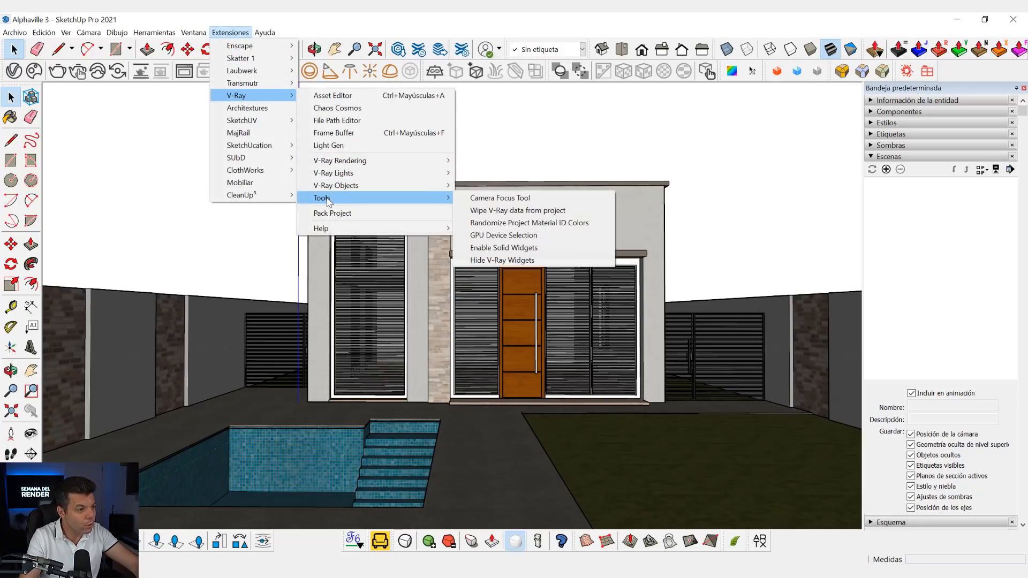
mouse_move(330, 203)
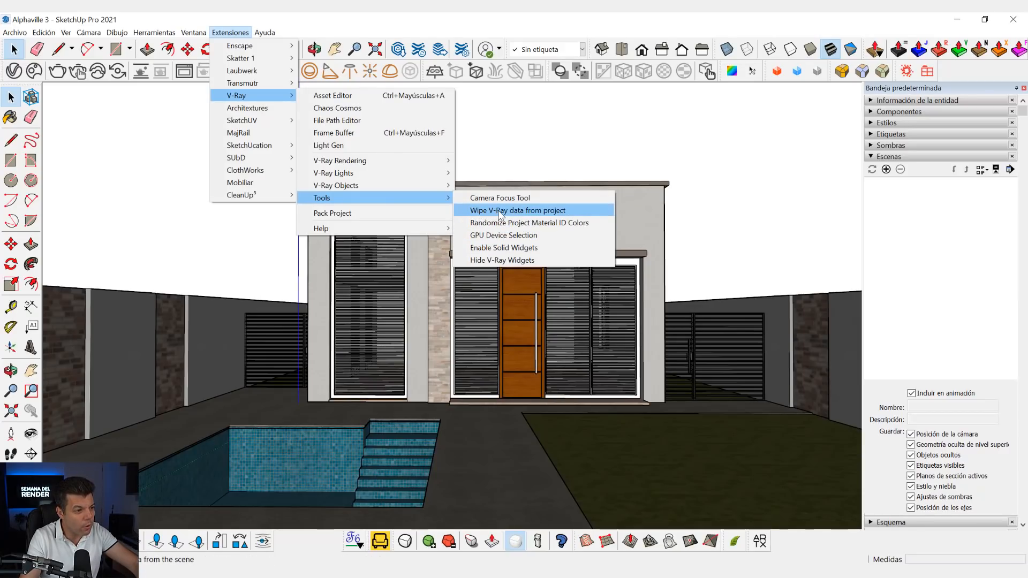
left_click(558, 210)
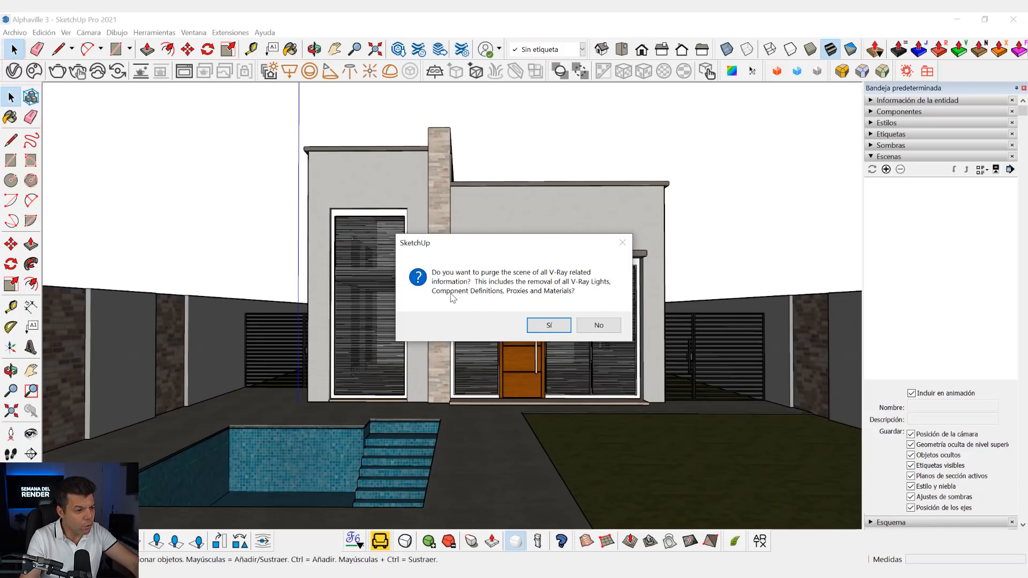
left_click(544, 322)
left_click(544, 322)
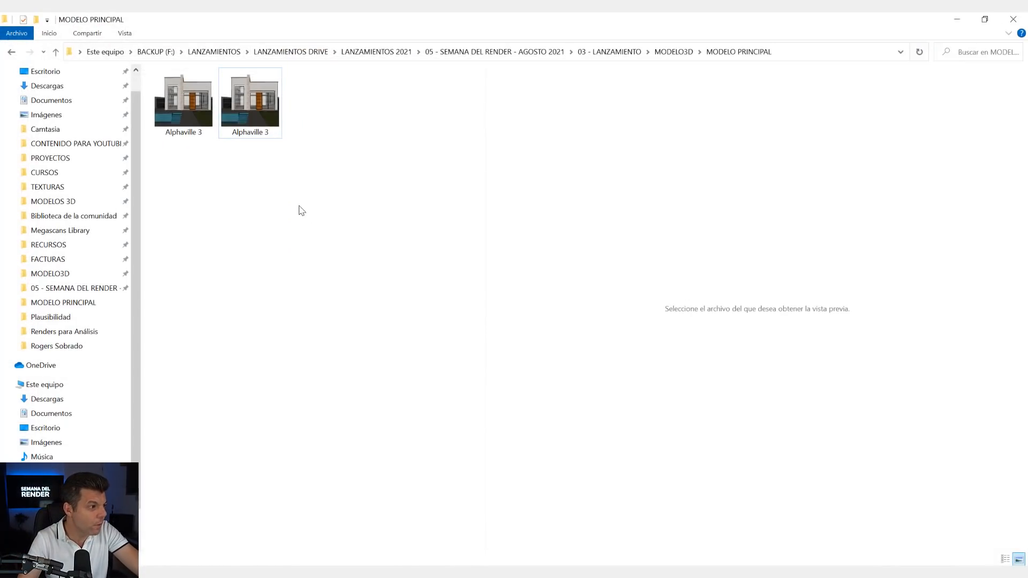
- Browse the TEXTURAS folder inside MODELO3D and open the Captura reference photo at full size
left_click(673, 52)
double_click(321, 107)
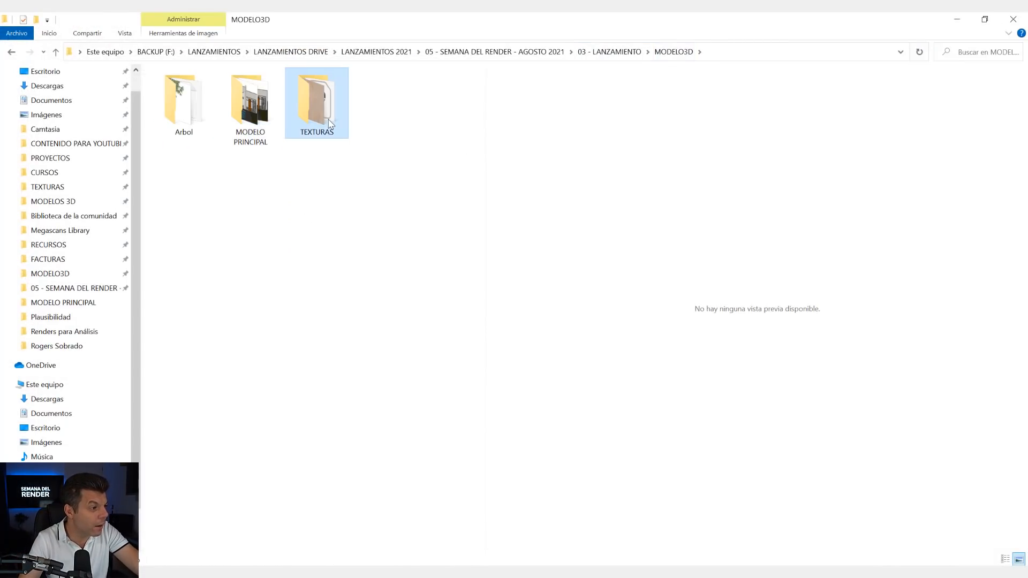
scroll(375, 333, "down", 5)
scroll(294, 346, "up", 5)
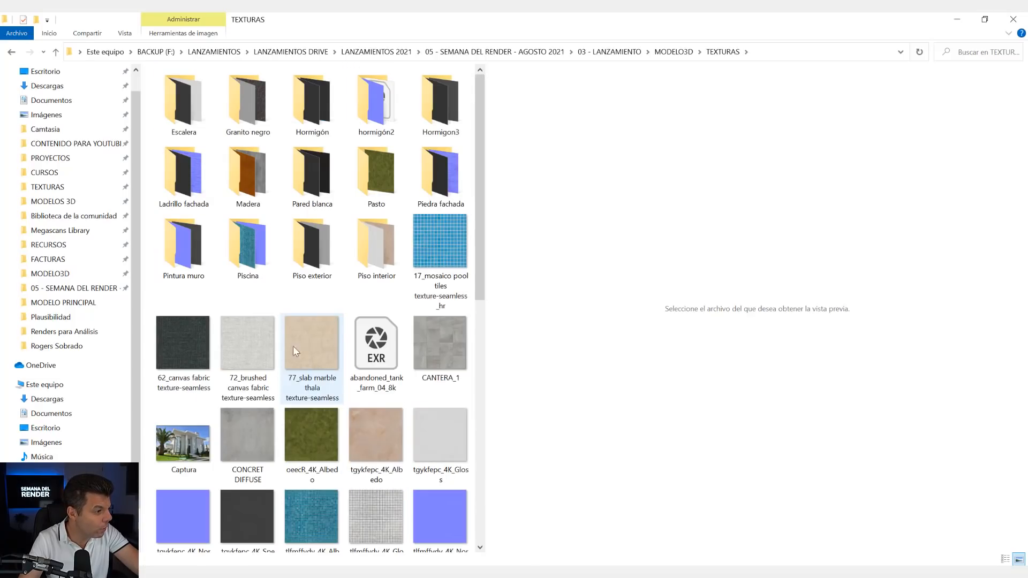
left_click(192, 442)
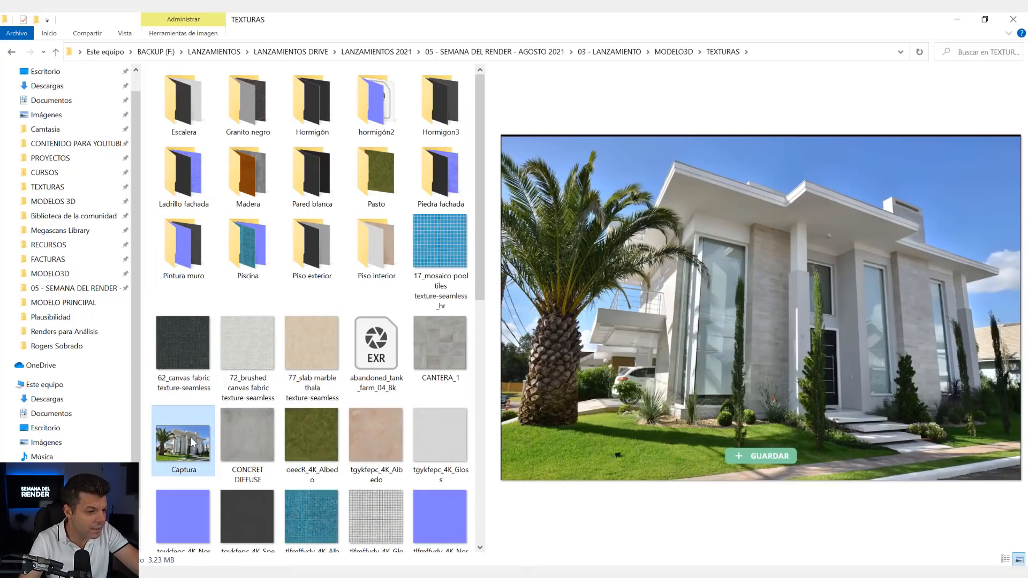
double_click(193, 440)
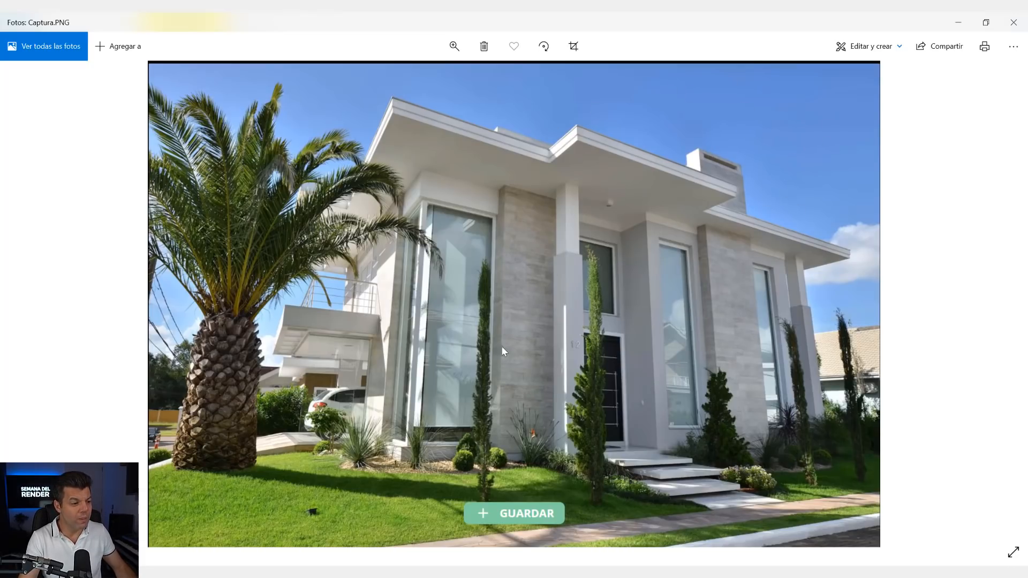
- Compare the Captura.PNG reference photo with the house model in SketchUp, ending on the model
left_click(605, 573)
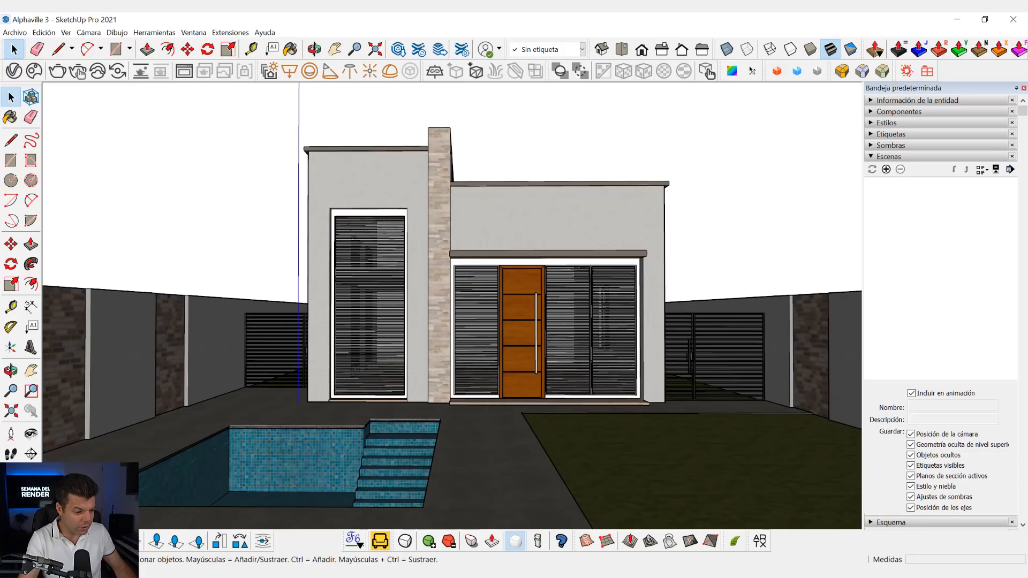
mouse_move(639, 571)
left_click(631, 540)
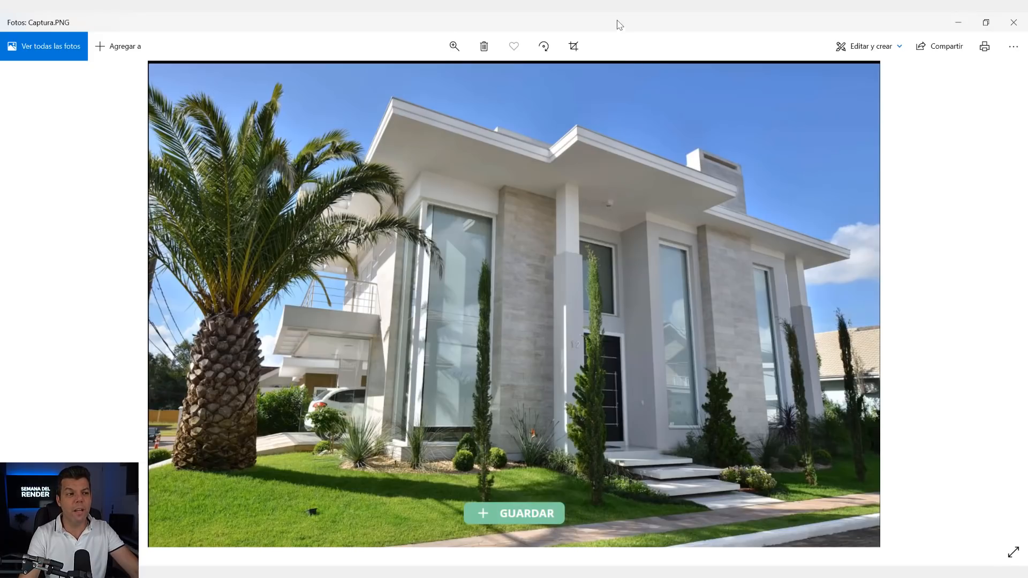
left_click(959, 22)
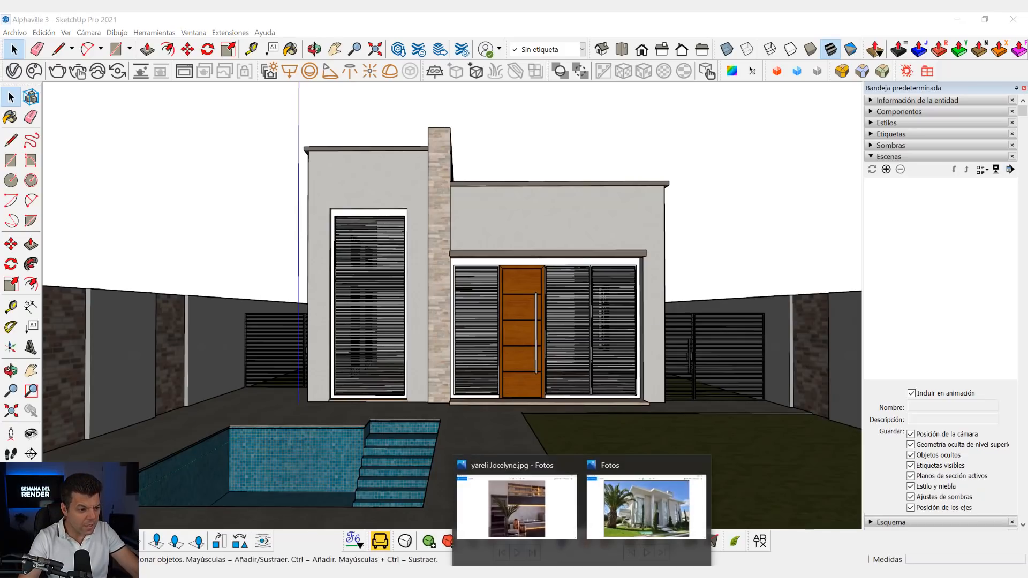
left_click(637, 524)
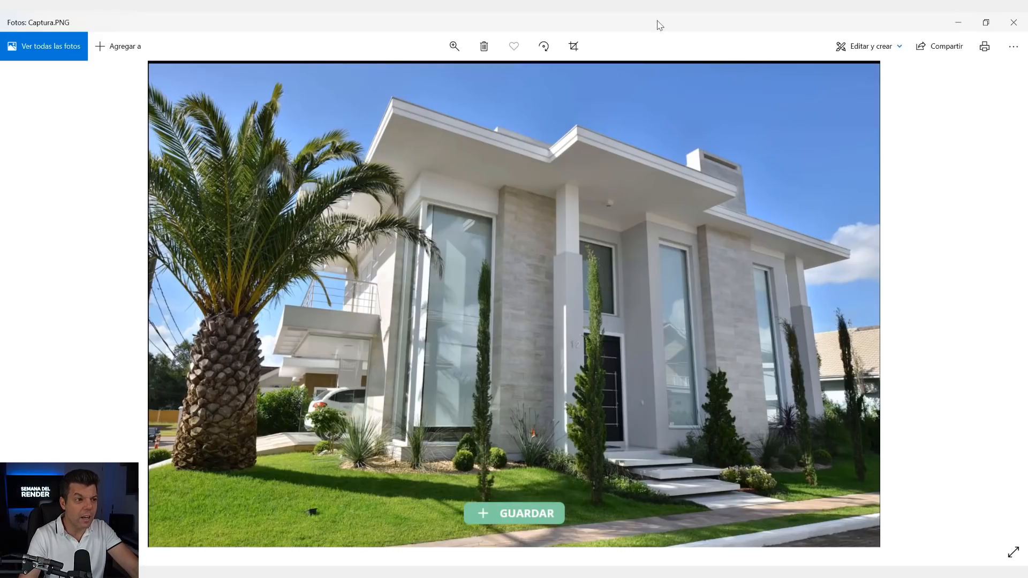
left_click(958, 22)
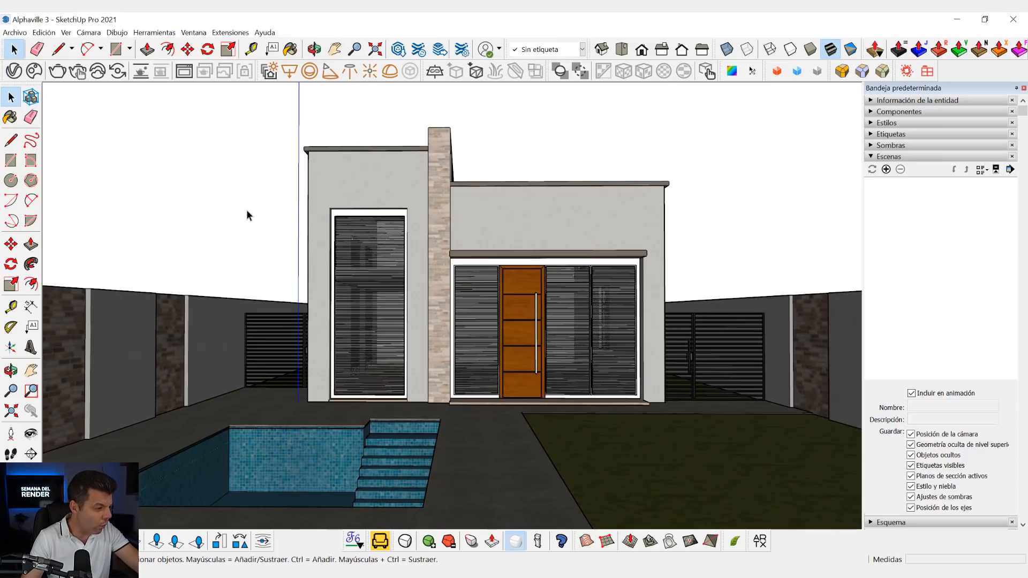
- Examine the house facade, windows, pool and perimeter walls up close and from an angled front view
middle_click_drag(504, 167, 602, 140)
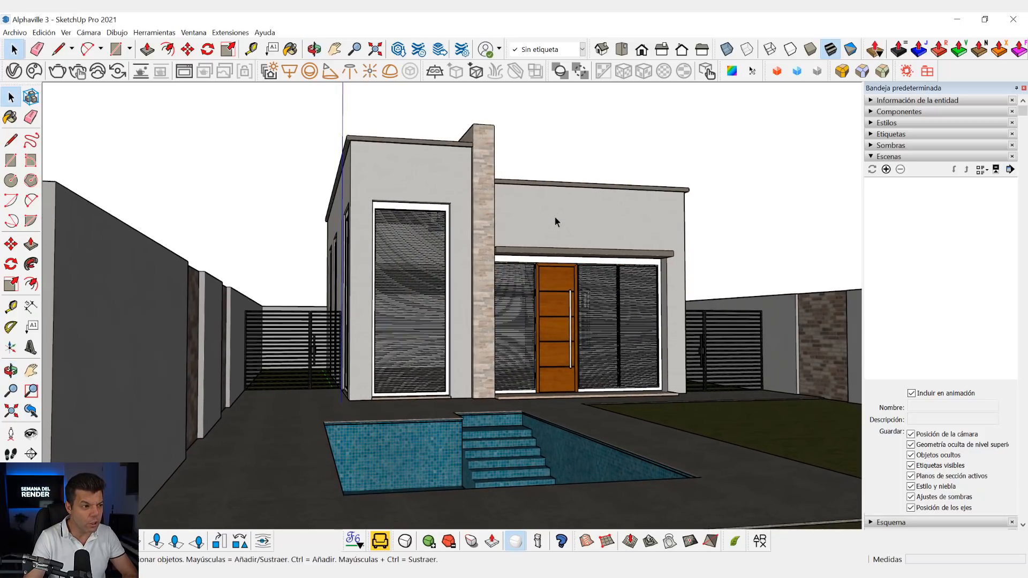
scroll(555, 217, "up", 1)
scroll(555, 217, "down", 1)
middle_click_drag(555, 216, 540, 227)
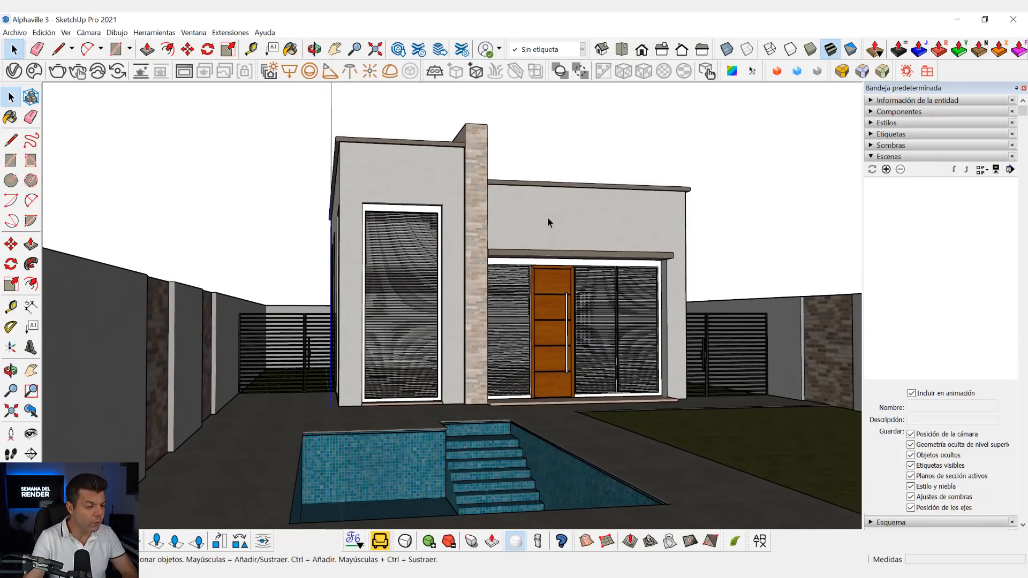
right_click(547, 217)
left_click(551, 153)
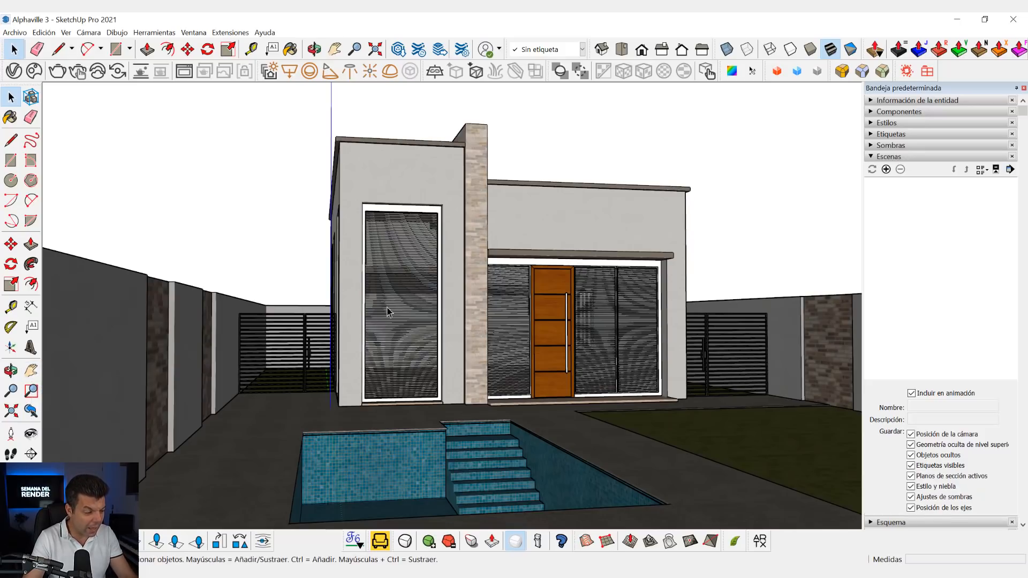
key("h")
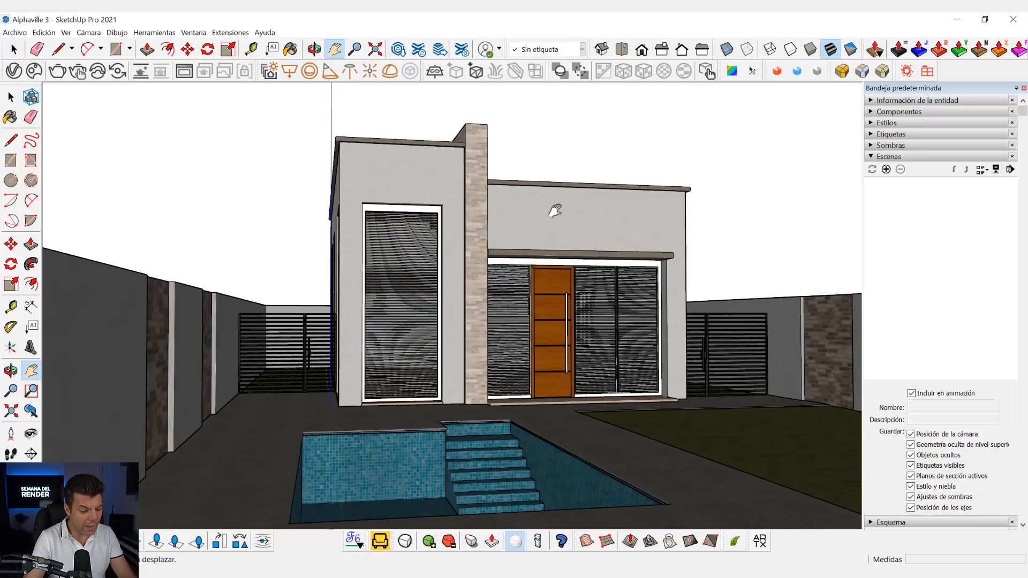
left_click_drag(554, 209, 528, 195)
middle_click_drag(513, 209, 509, 235)
key("h")
middle_click_drag(469, 320, 493, 308)
key("h")
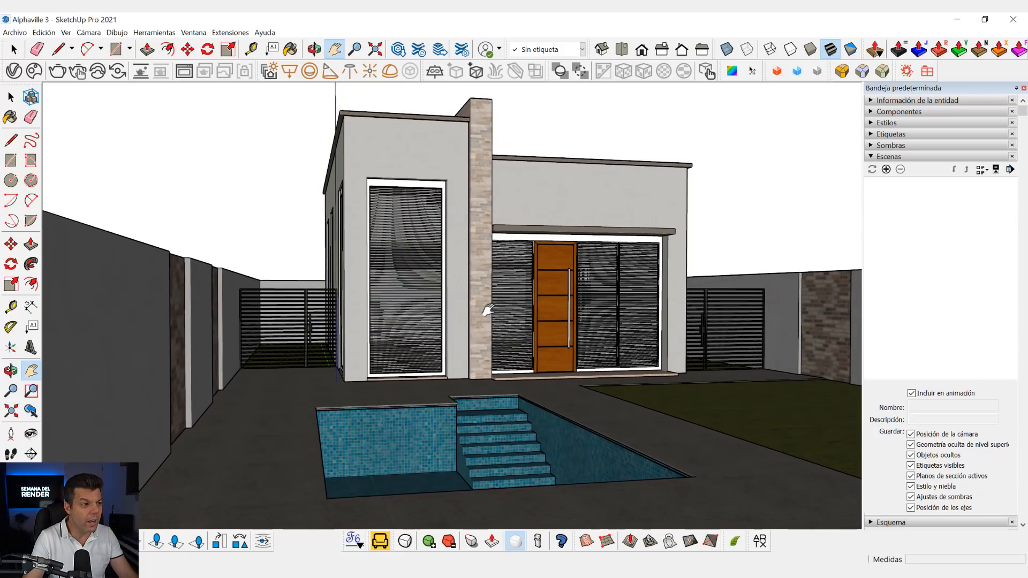
scroll(490, 310, "up", 2)
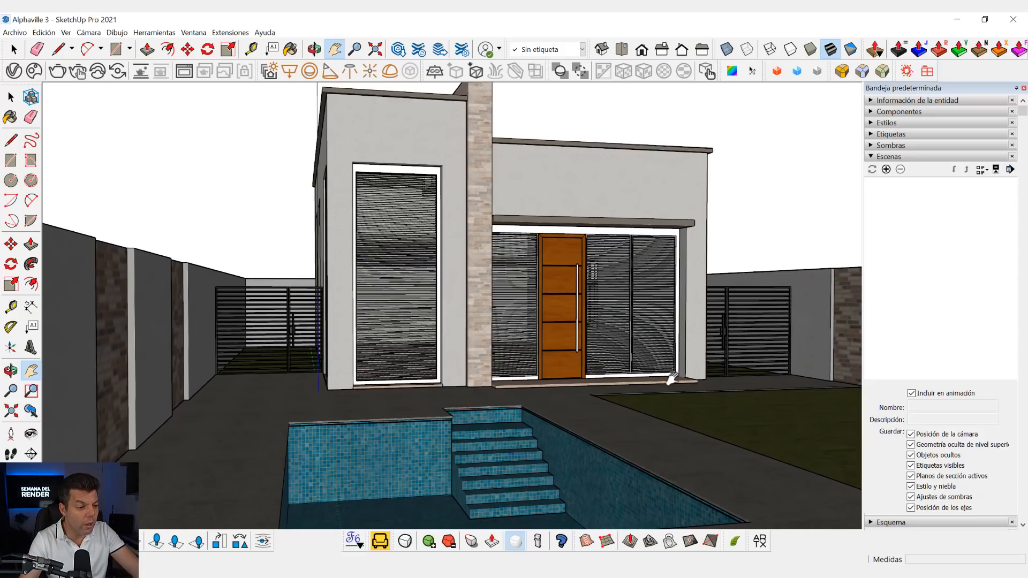
scroll(485, 345, "down", 1)
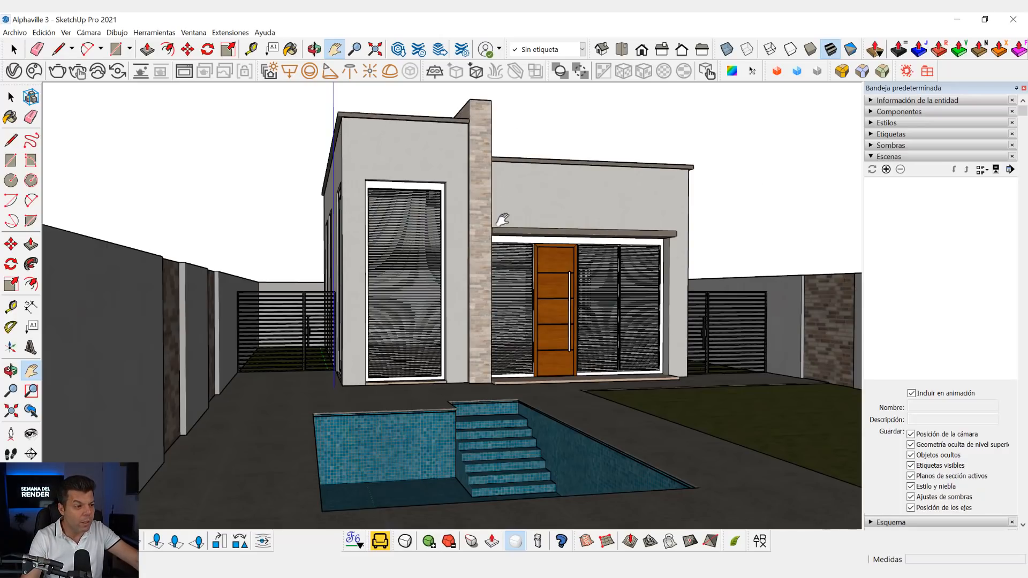
scroll(435, 234, "up", 5)
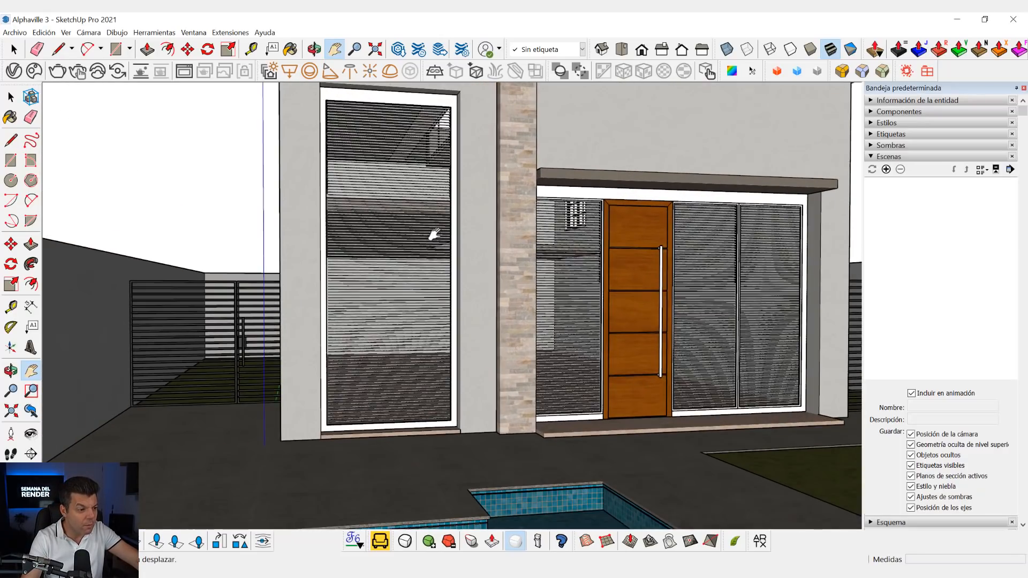
scroll(449, 256, "down", 6)
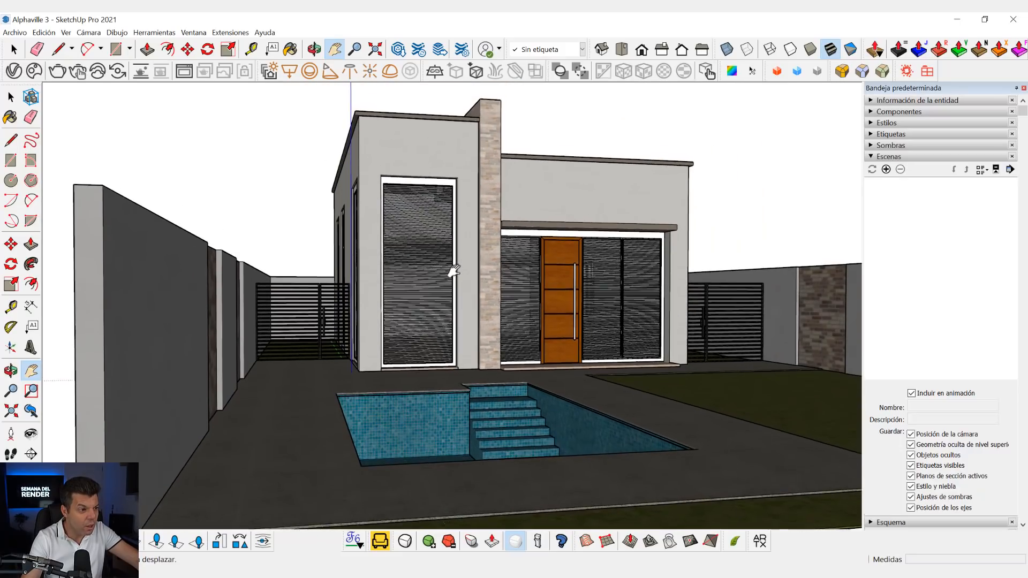
- Frame the house front with the pool in the foreground and save the view as scene Escena1
scroll(454, 270, "up", 4)
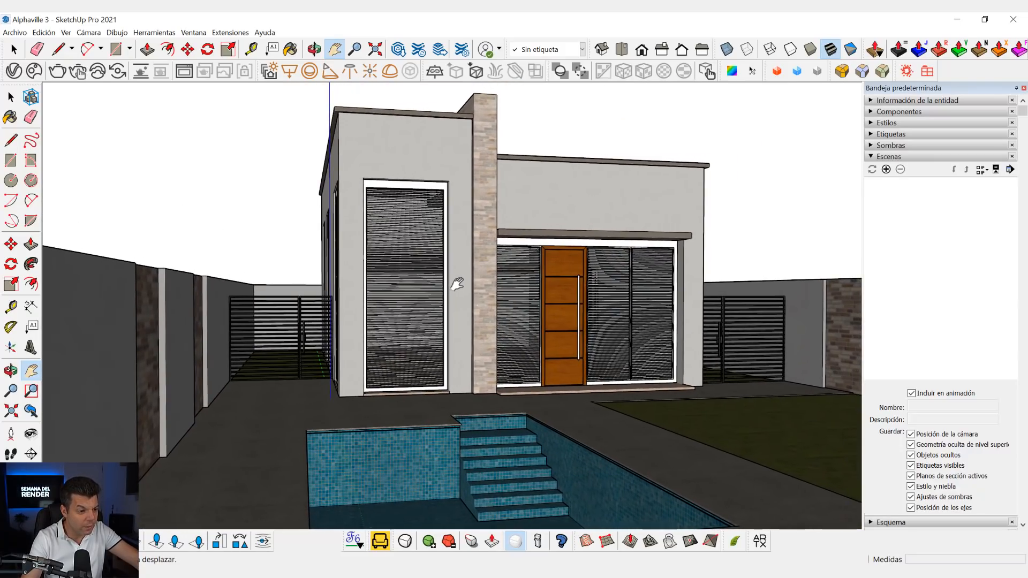
left_click_drag(457, 283, 459, 285)
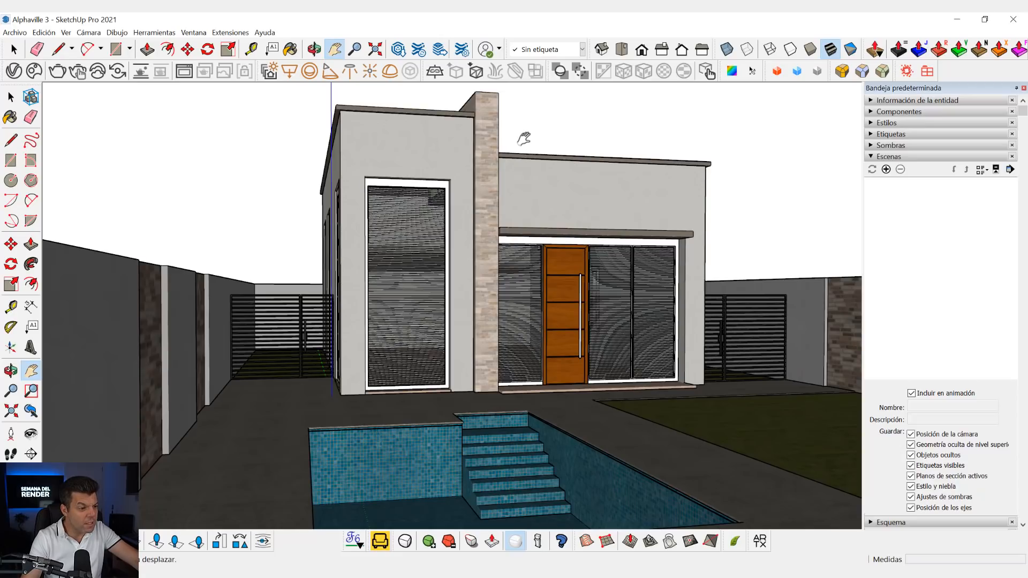
left_click(70, 34)
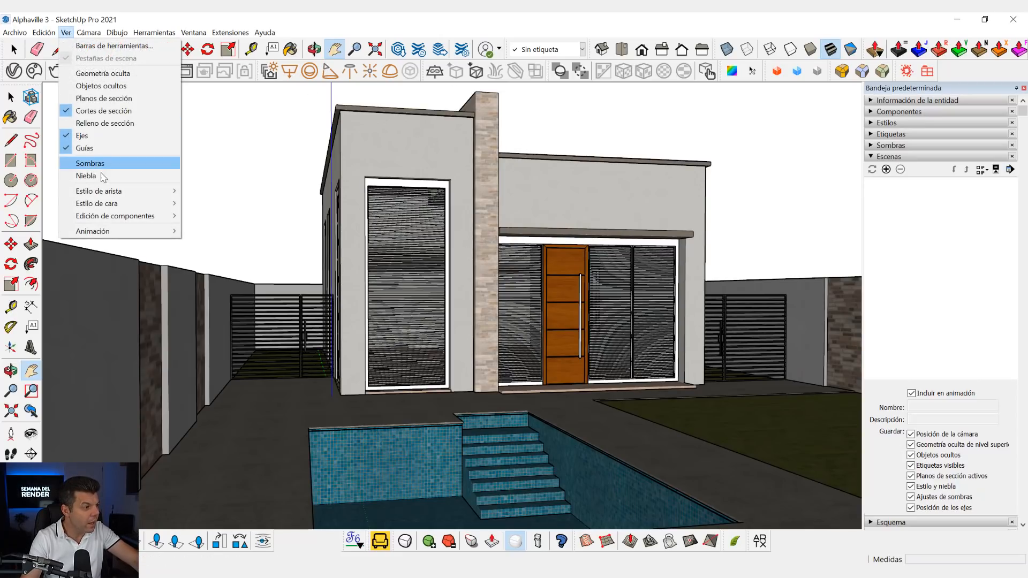
mouse_move(111, 231)
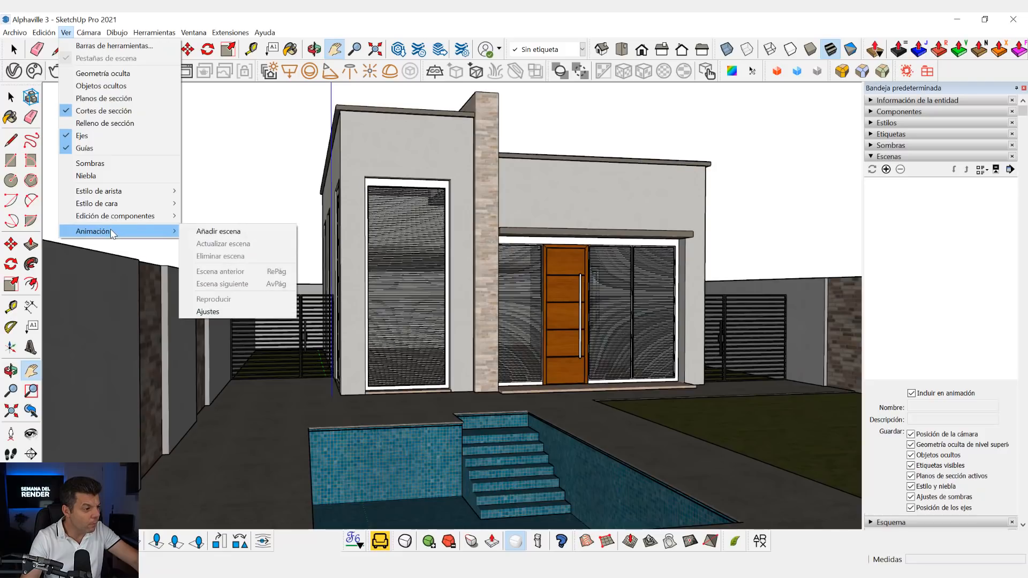
left_click(219, 231)
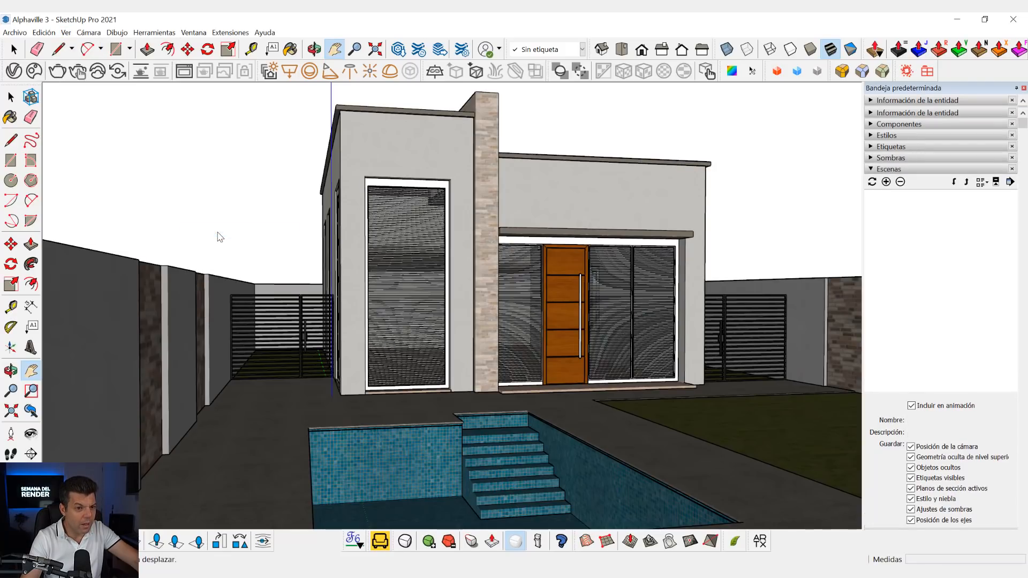
left_click(878, 171)
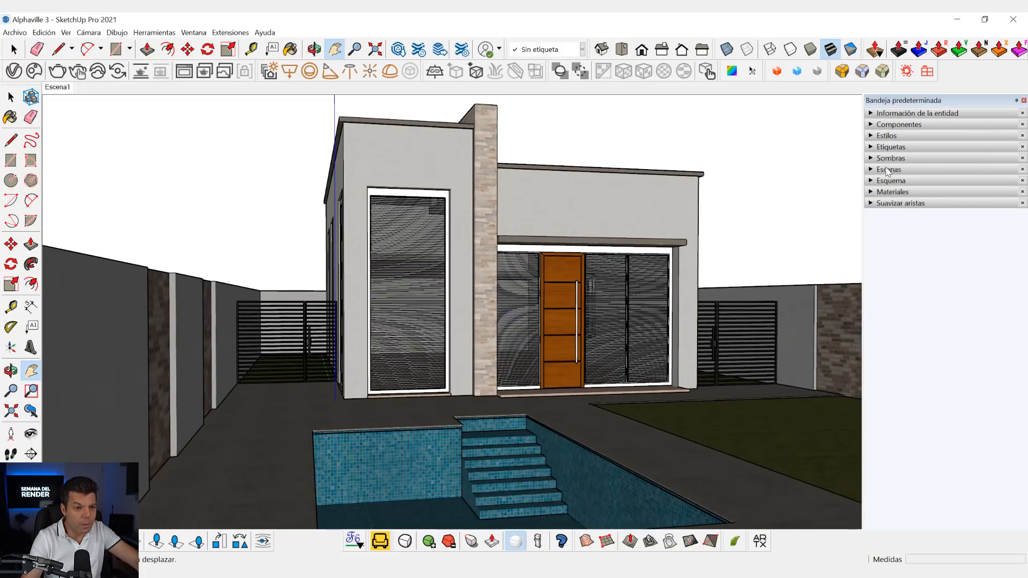
left_click(886, 169)
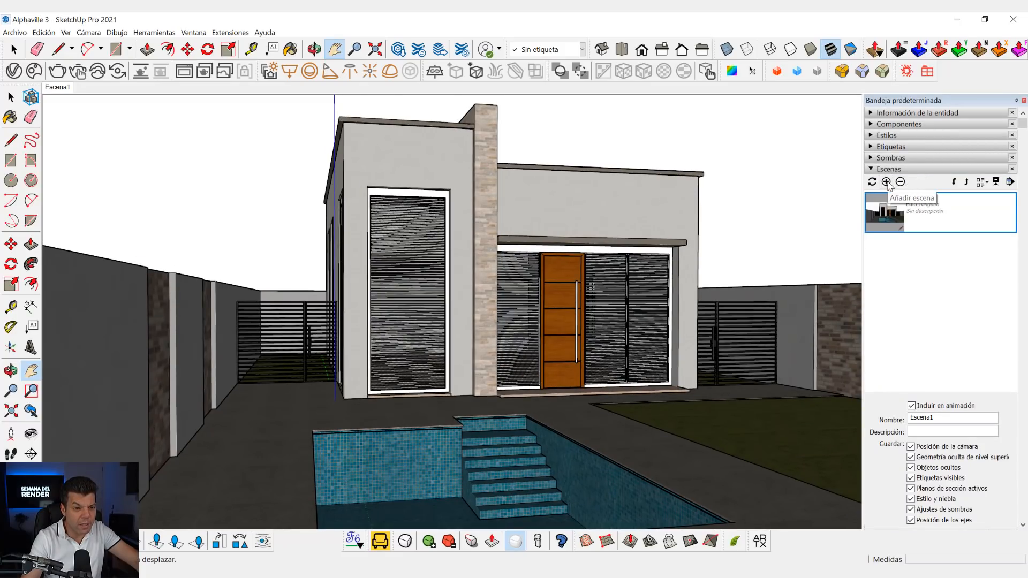
left_click(907, 170)
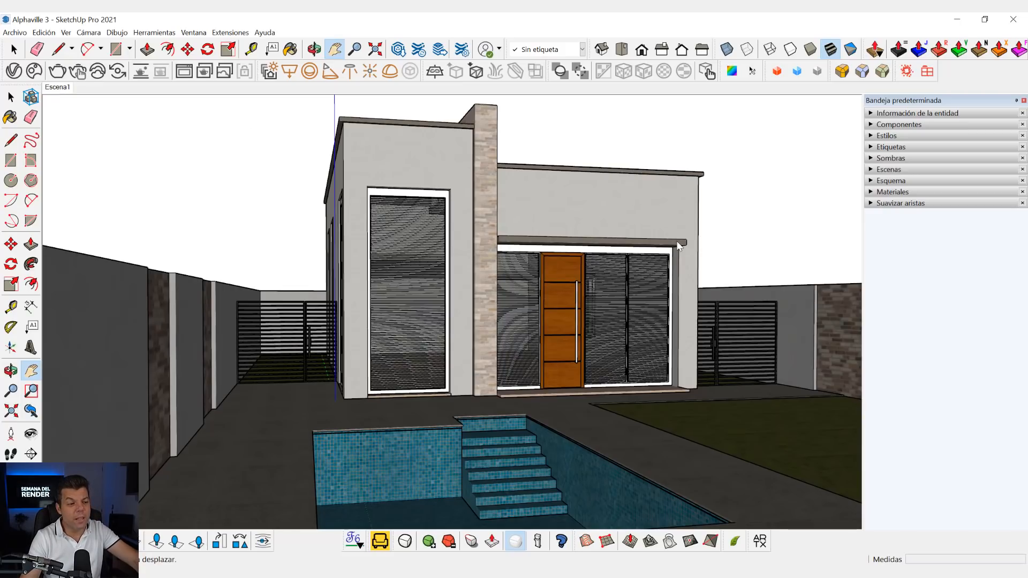
- Frame the house from the lawn side, showing the door and side gate, and save the view as scene Escena2
middle_click_drag(683, 263, 522, 259)
left_click_drag(521, 259, 526, 266)
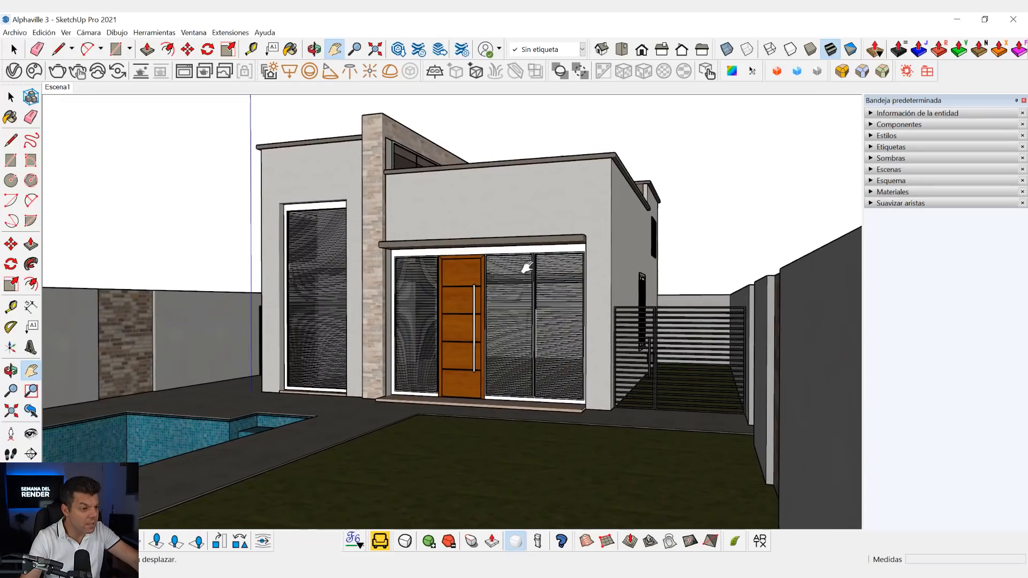
scroll(529, 272, "up", 1)
mouse_move(521, 272)
middle_mouse_down("shift")
mouse_move(519, 290)
mouse_move(532, 295)
mouse_move(522, 290)
middle_mouse_up("shift")
scroll(522, 289, "up", 1)
scroll(532, 294, "down", 1)
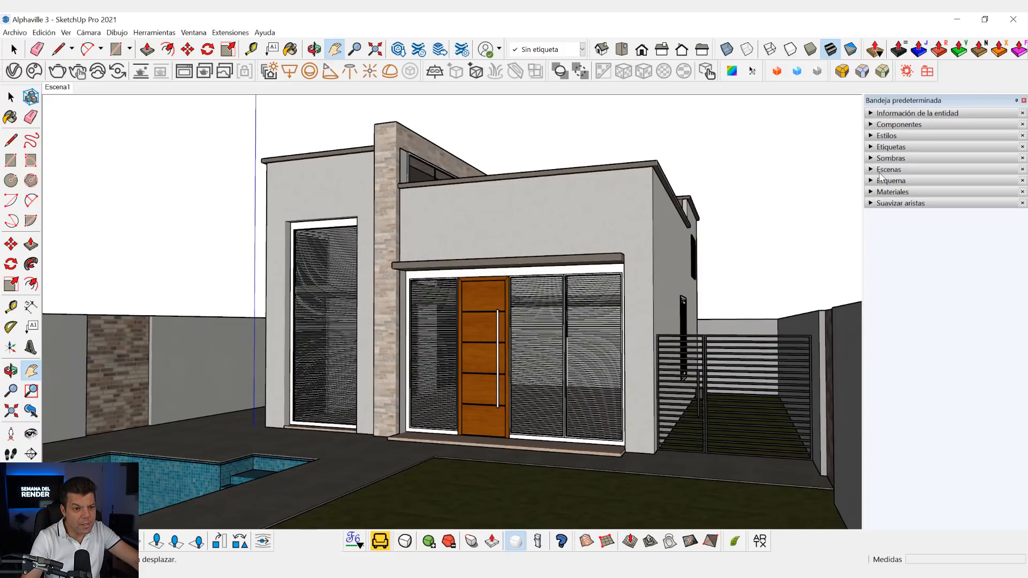
left_click(887, 170)
left_click(886, 182)
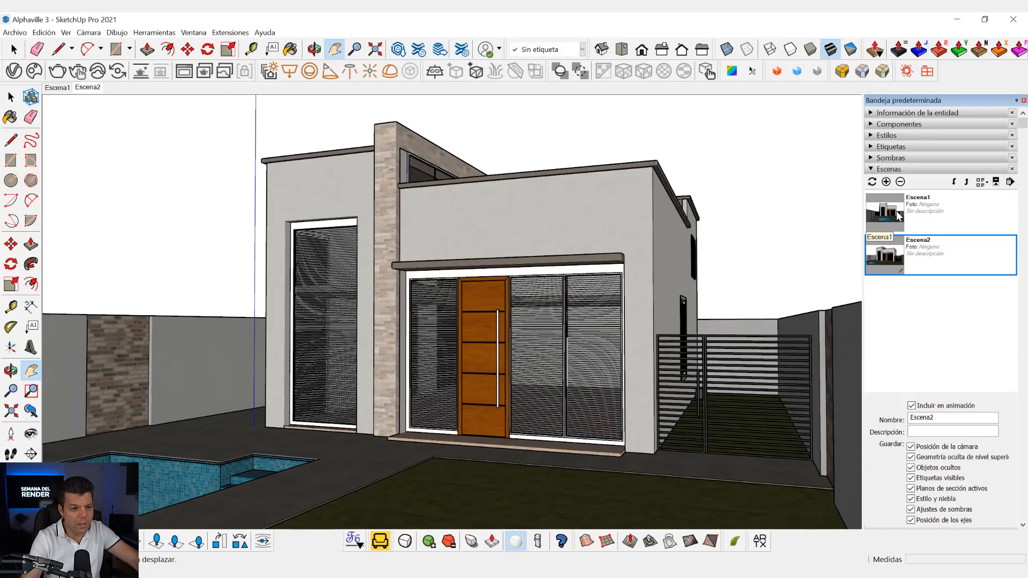
- Compare the Escena1 and Escena2 views, ending on Escena1
left_click(62, 88)
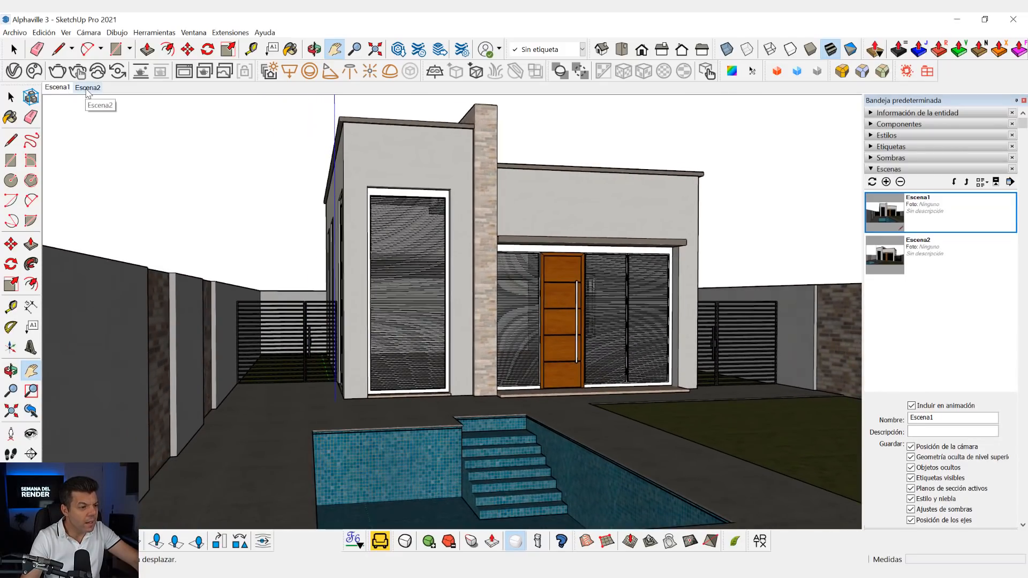
left_click(87, 89)
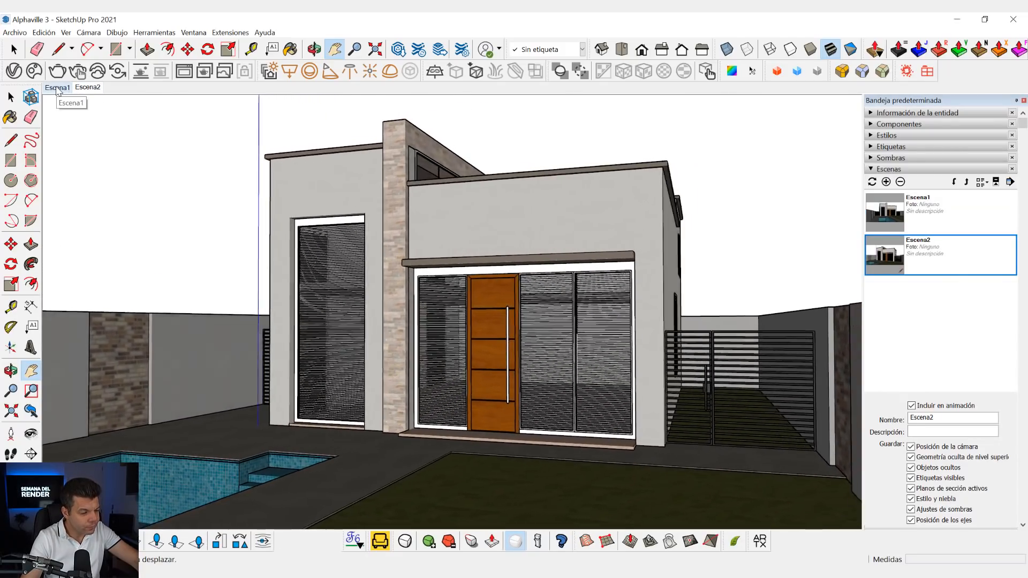
left_click(58, 88)
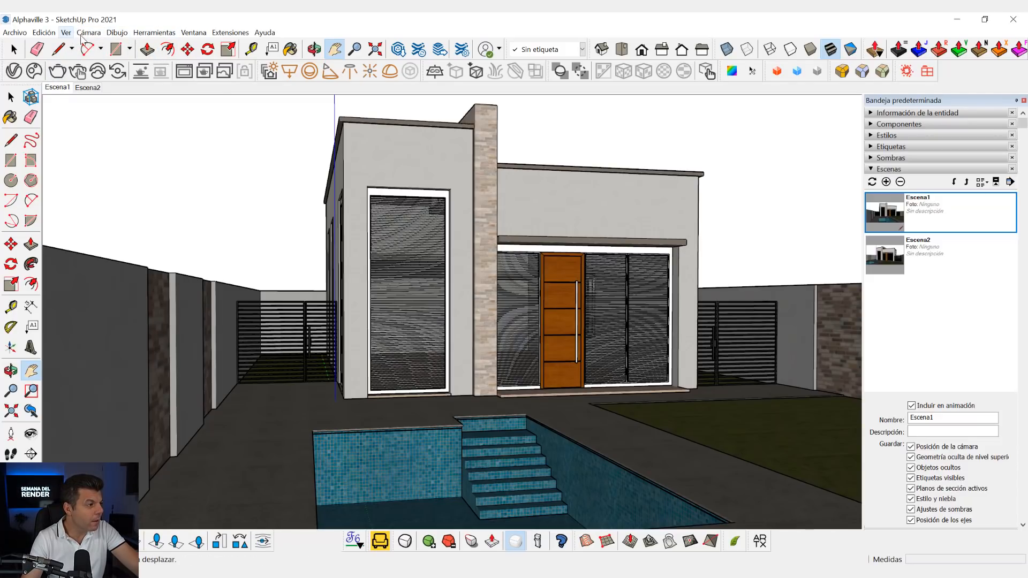
- Set the Escena1 camera to two-point perspective and update the scene with it
left_click(85, 37)
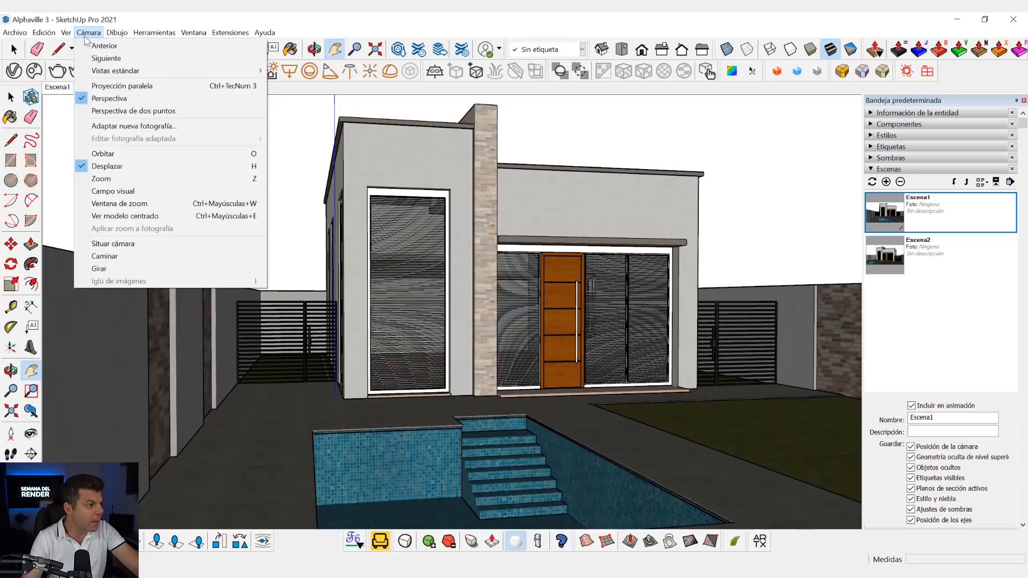
left_click(153, 111)
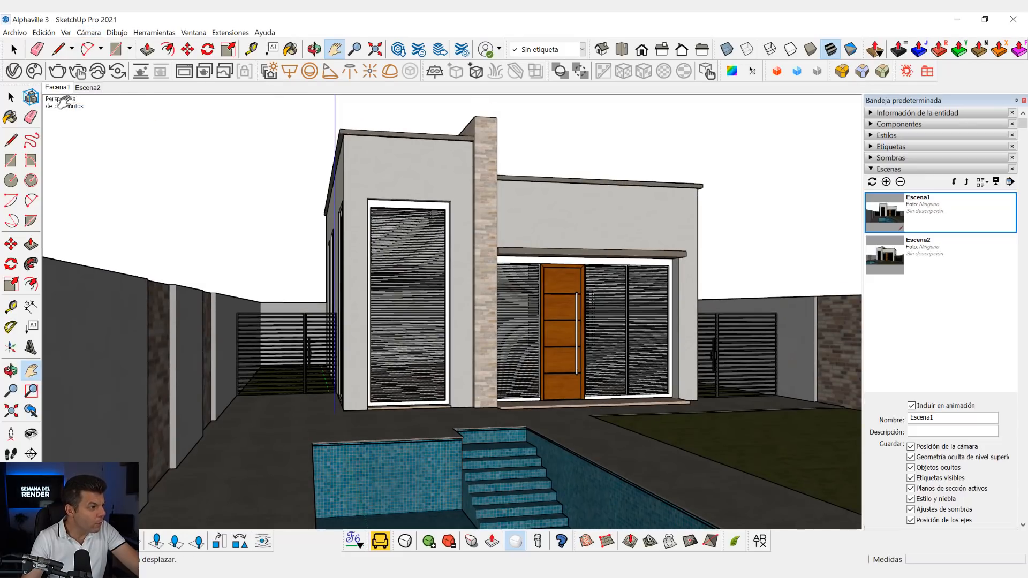
left_click(88, 33)
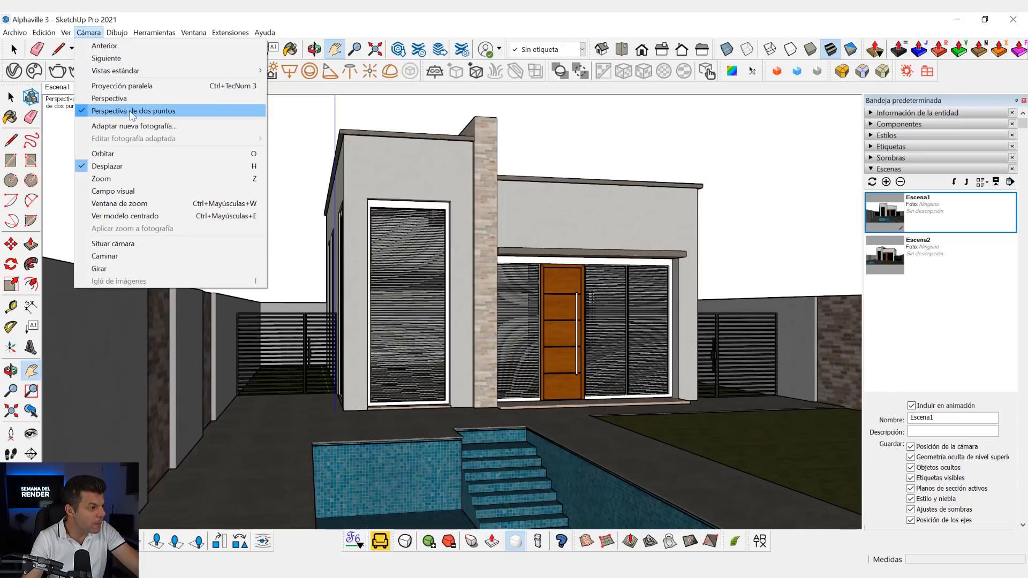
left_click(531, 138)
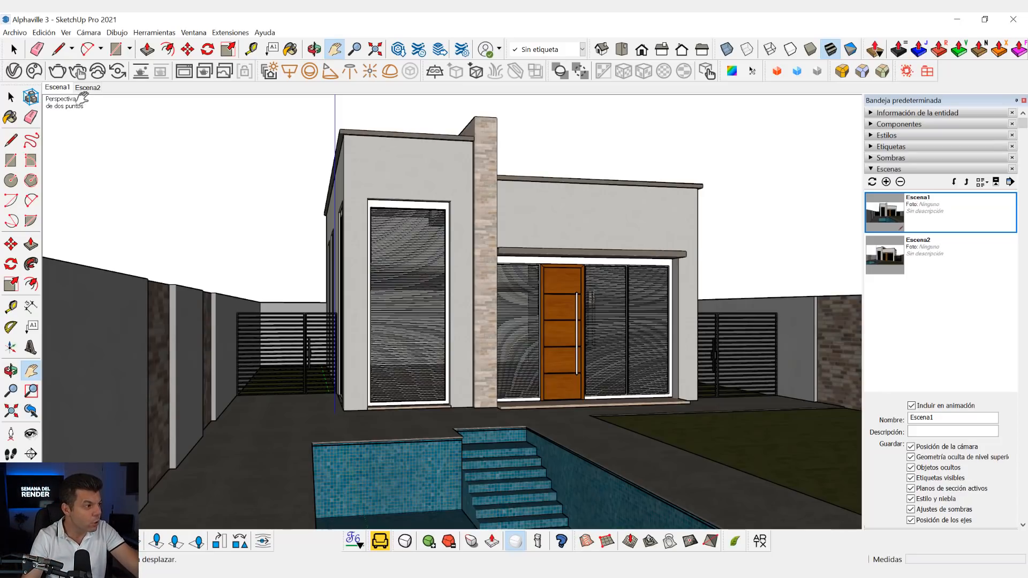
right_click(58, 88)
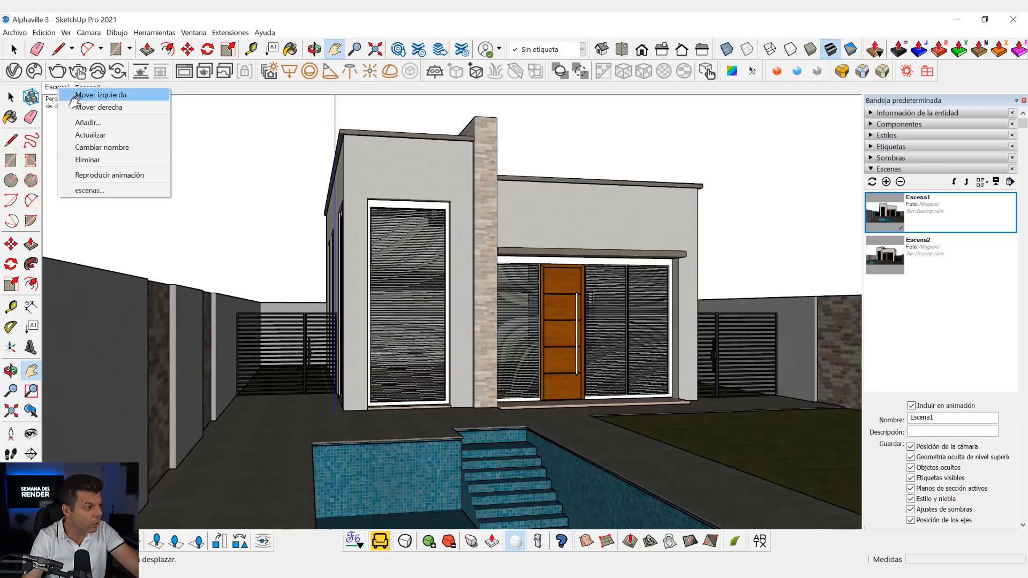
left_click(97, 133)
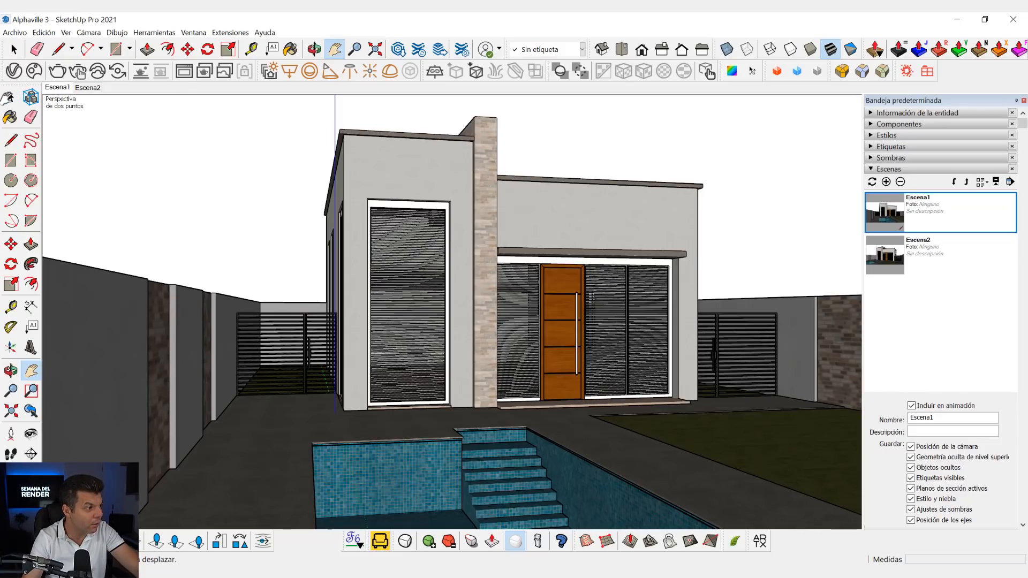
key("space")
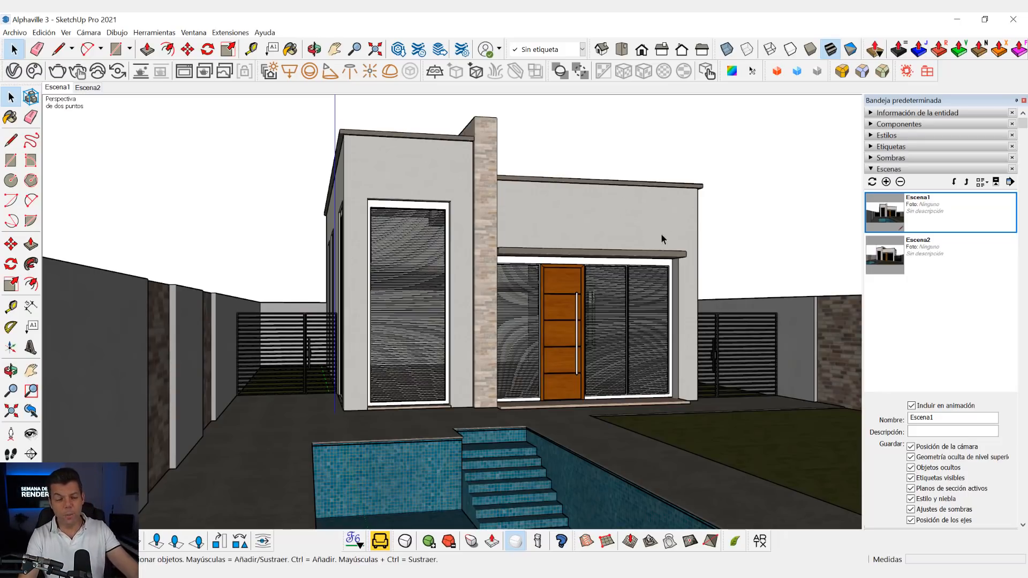
scroll(631, 246, "up", 6)
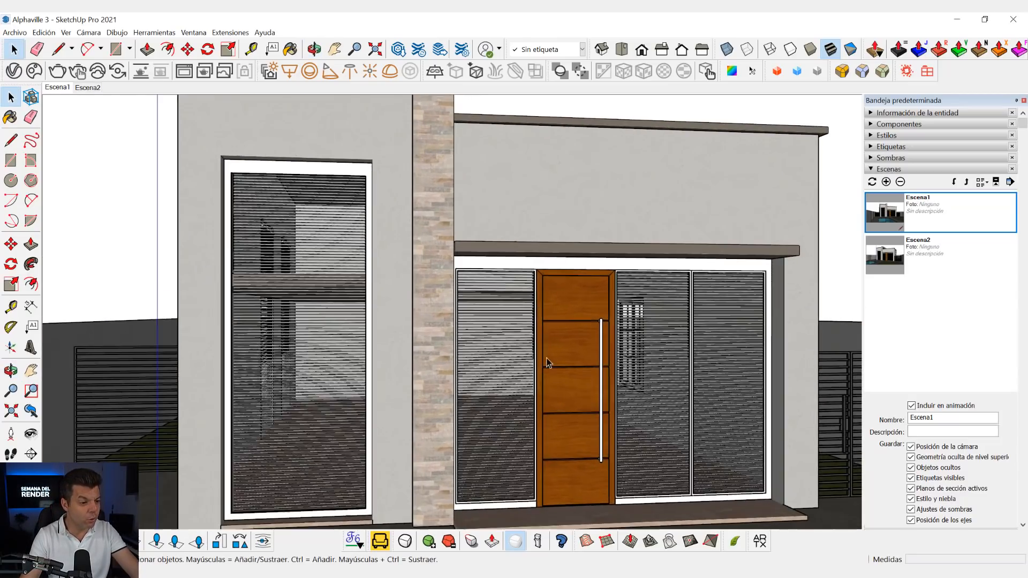
scroll(547, 358, "up", 2)
middle_click_drag(553, 383, 574, 355)
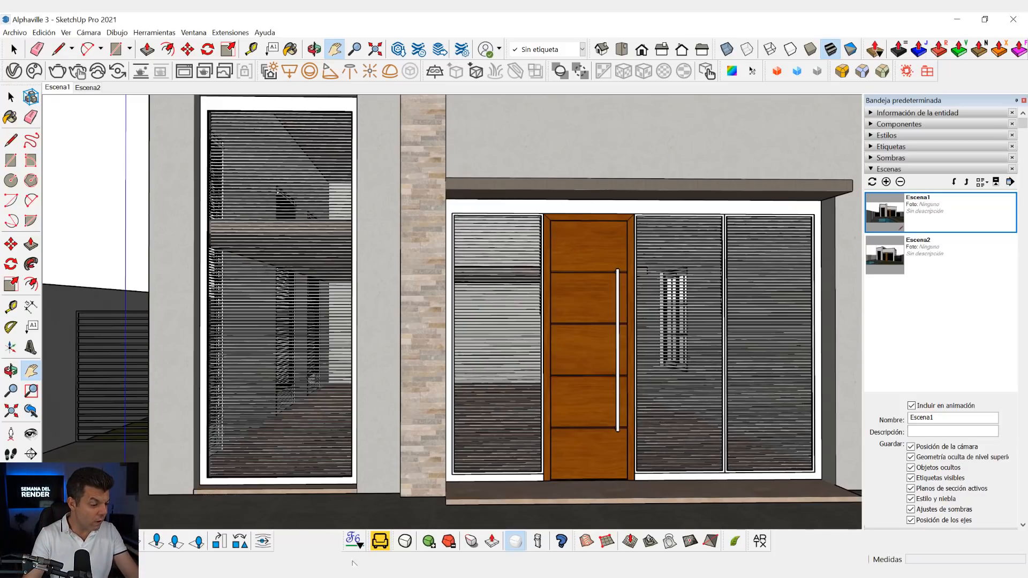
- Switch to Chrome and search Google Images for "regla de los tercios"
left_click(342, 574)
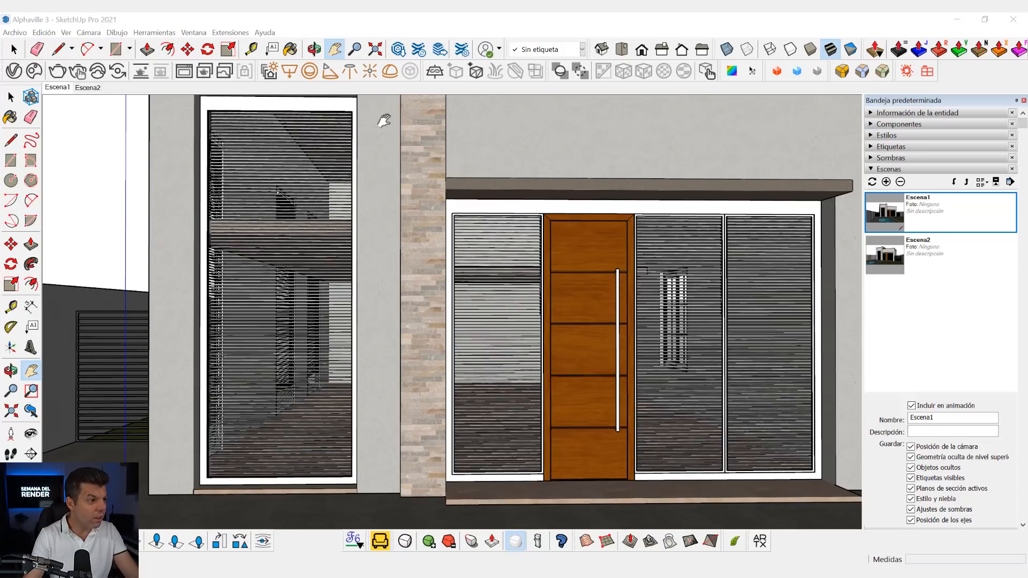
mouse_move(343, 573)
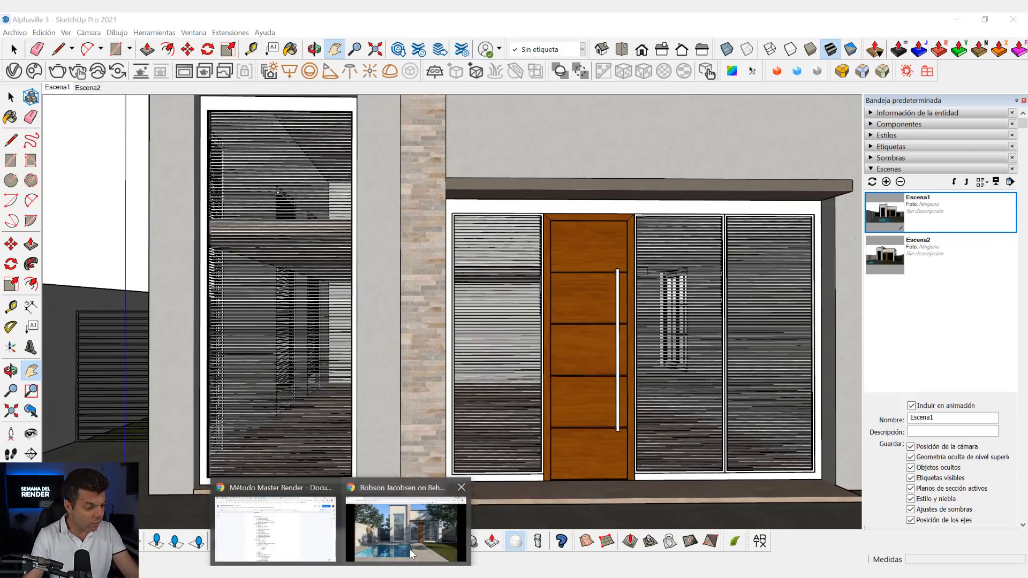
left_click(410, 548)
left_click(168, 23)
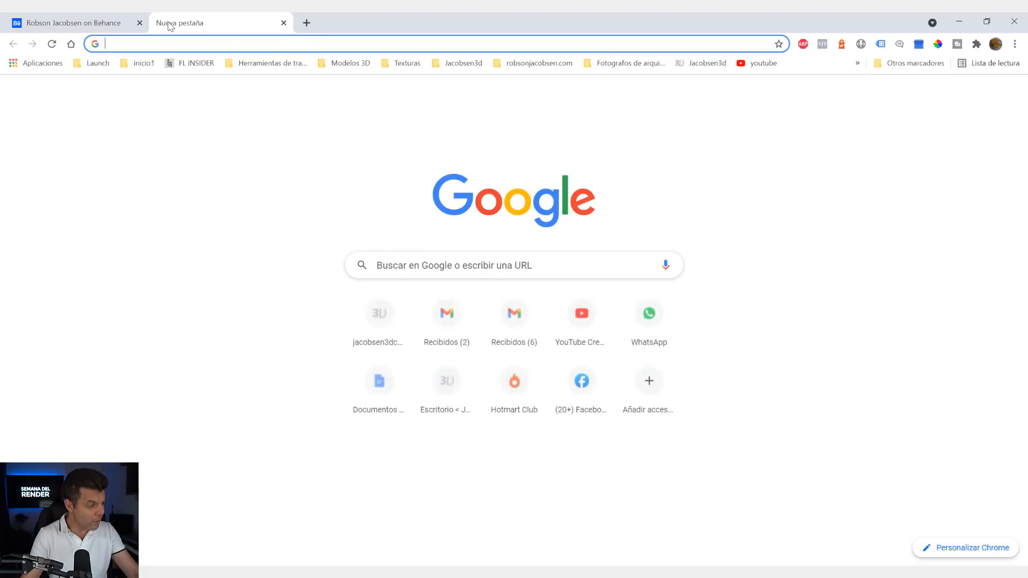
type("REGLA")
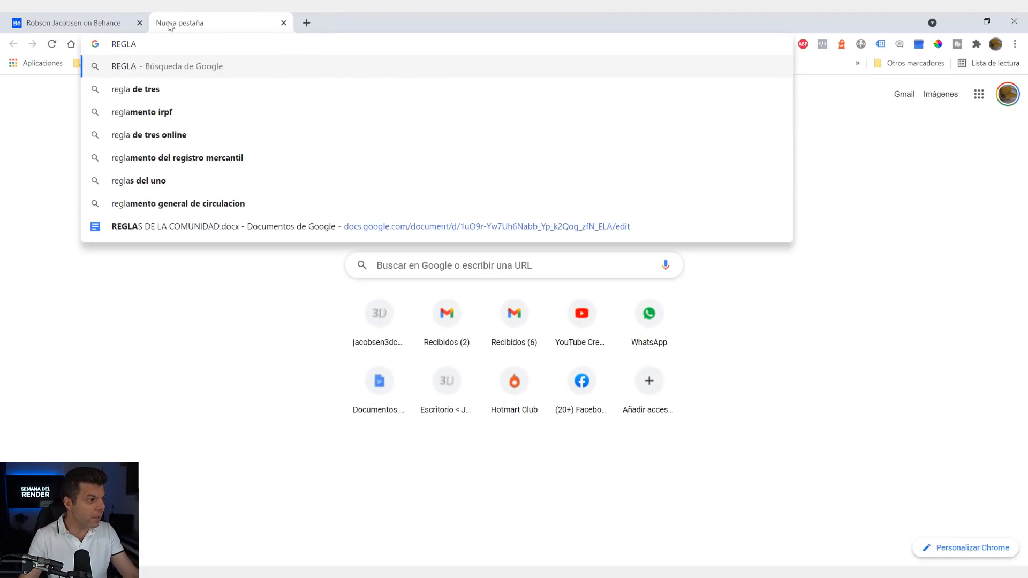
type(" DE LOS T")
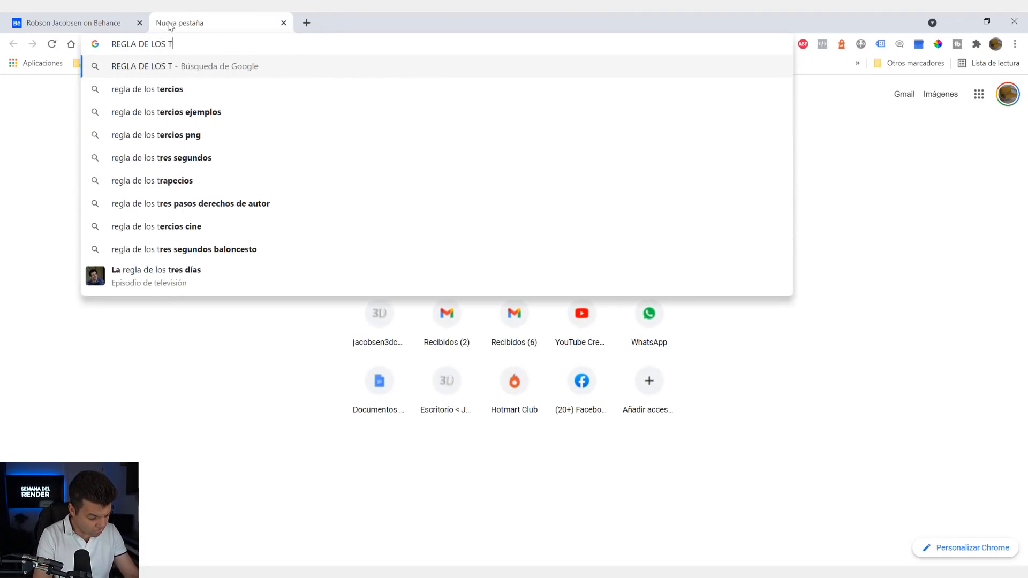
type("ERCIOS")
key("Return")
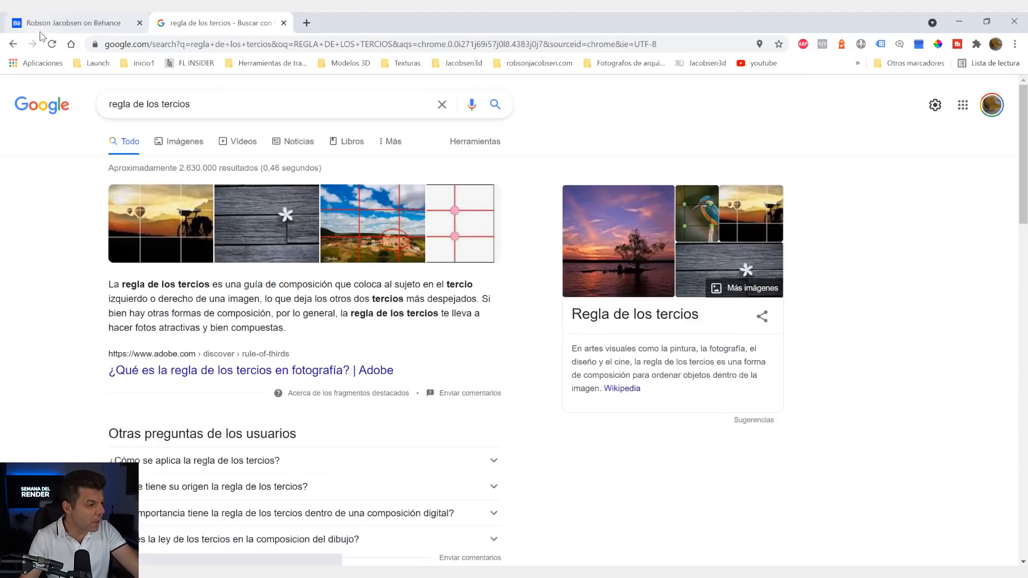
left_click(186, 143)
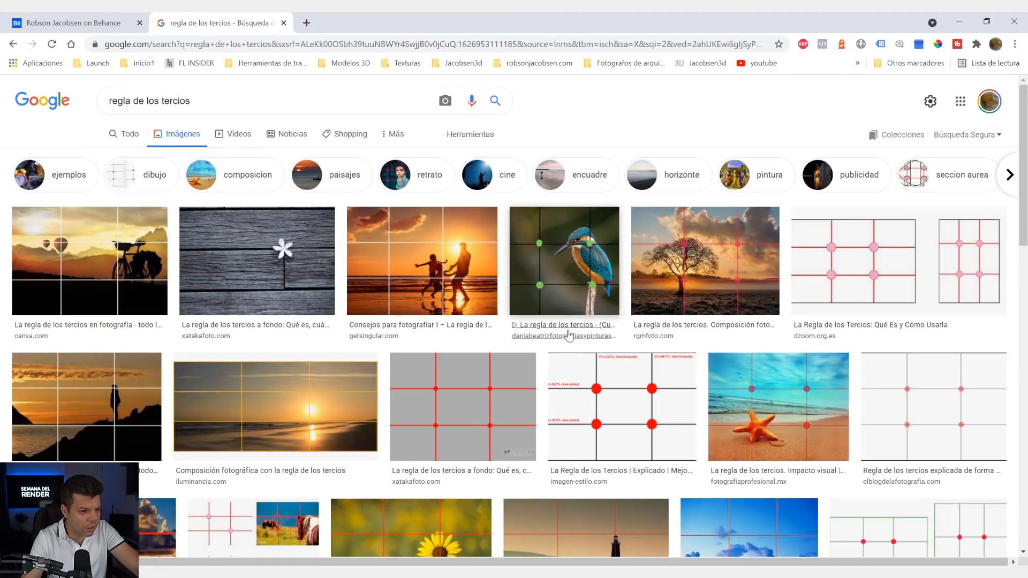
- Examine several rule-of-thirds example photos enlarged, including the tree, beach, pier, bicycle and running child compositions
left_click(712, 267)
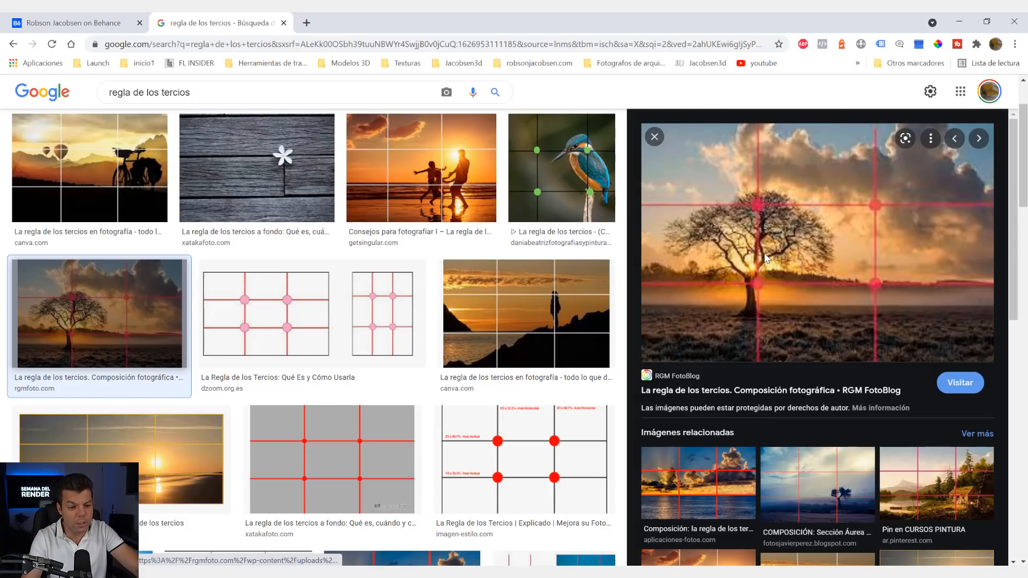
left_click(486, 206)
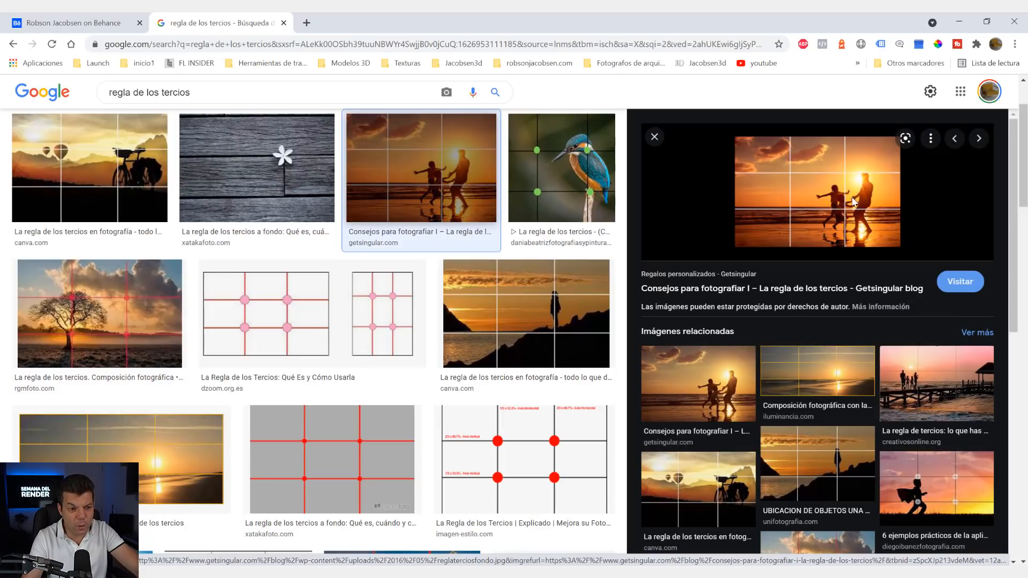
left_click(927, 396)
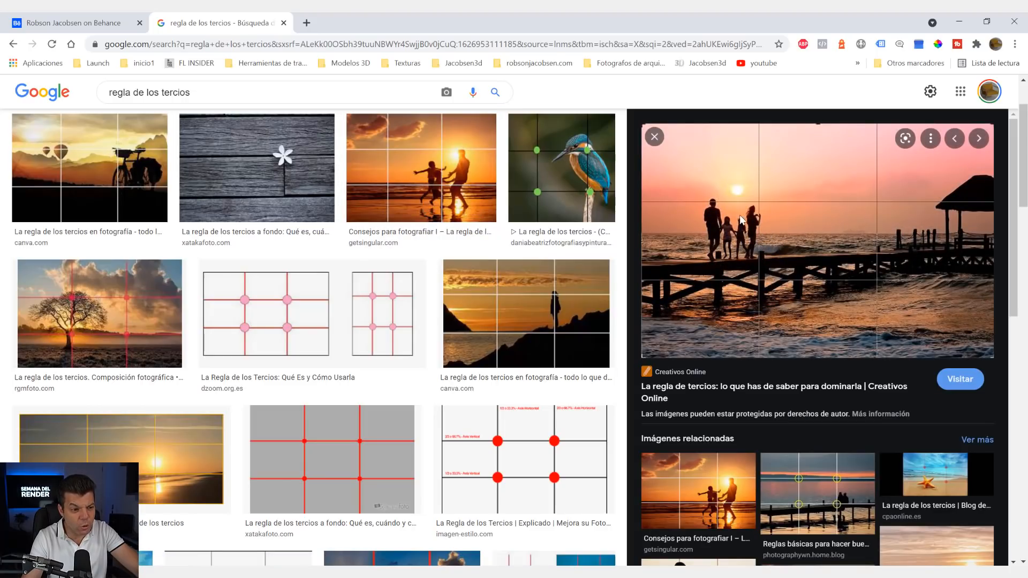
left_click(130, 200)
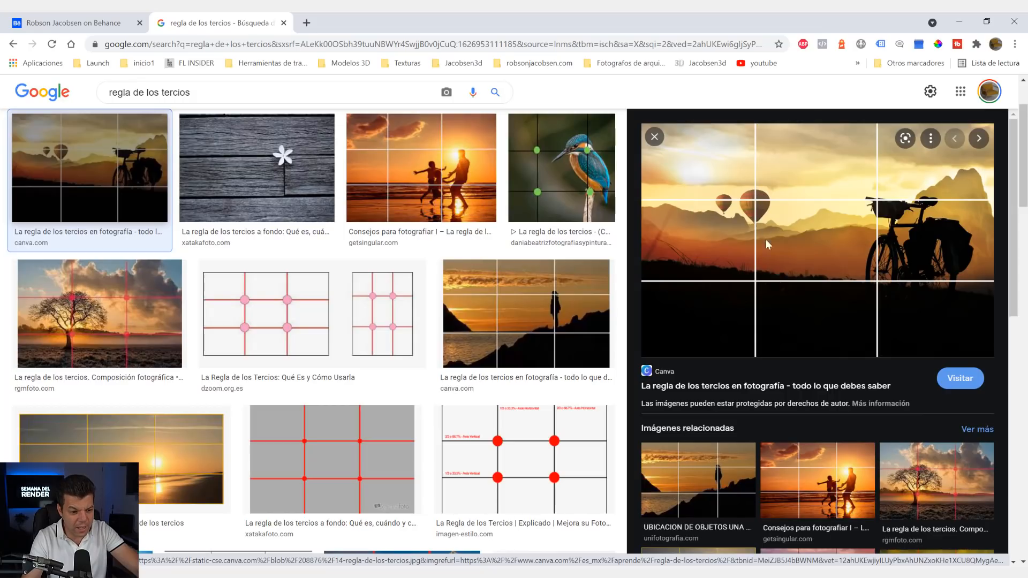
scroll(767, 244, "down", 5)
left_click(830, 292)
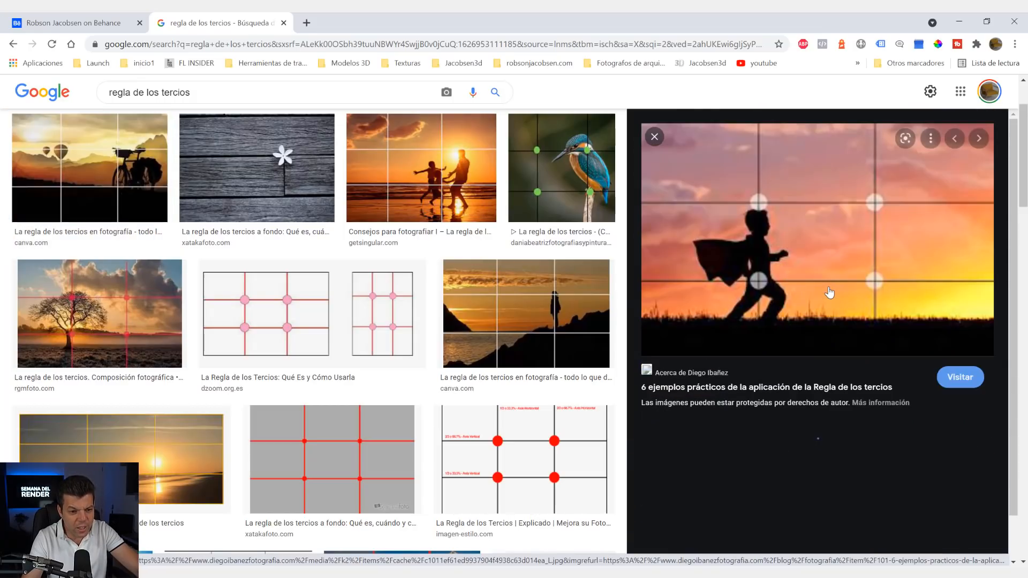
- Examine more rule-of-thirds examples among the image results, including the starfish photo and the grid diagram with marked intersections
scroll(773, 293, "down", 5)
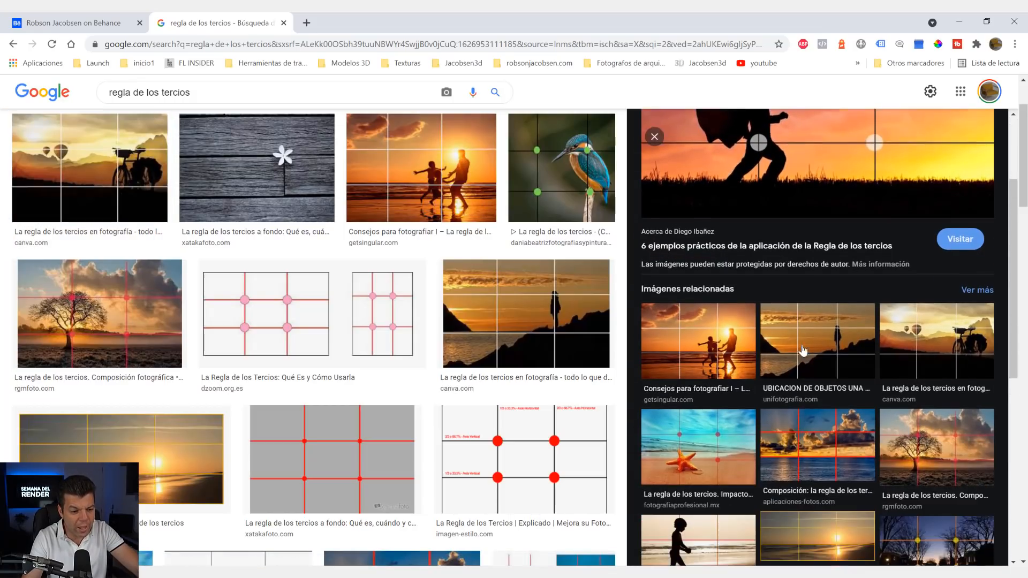
left_click(733, 353)
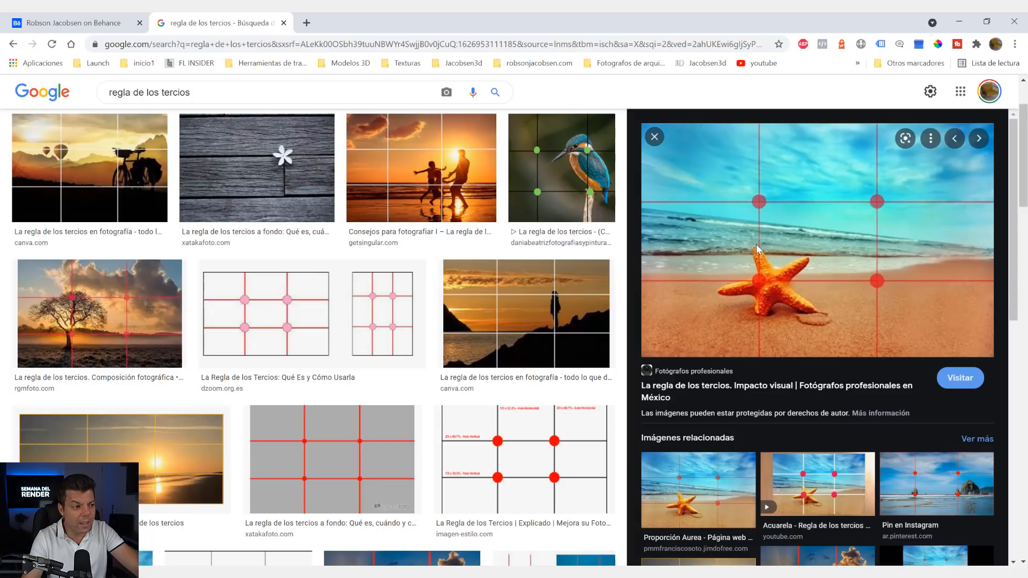
scroll(527, 266, "down", 4)
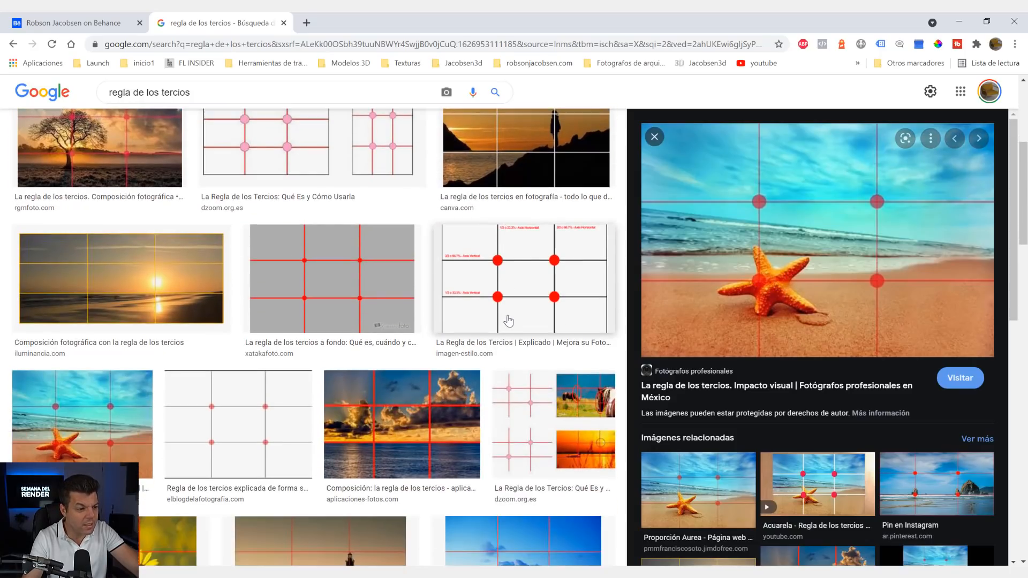
scroll(527, 266, "up", 3)
left_click(527, 266)
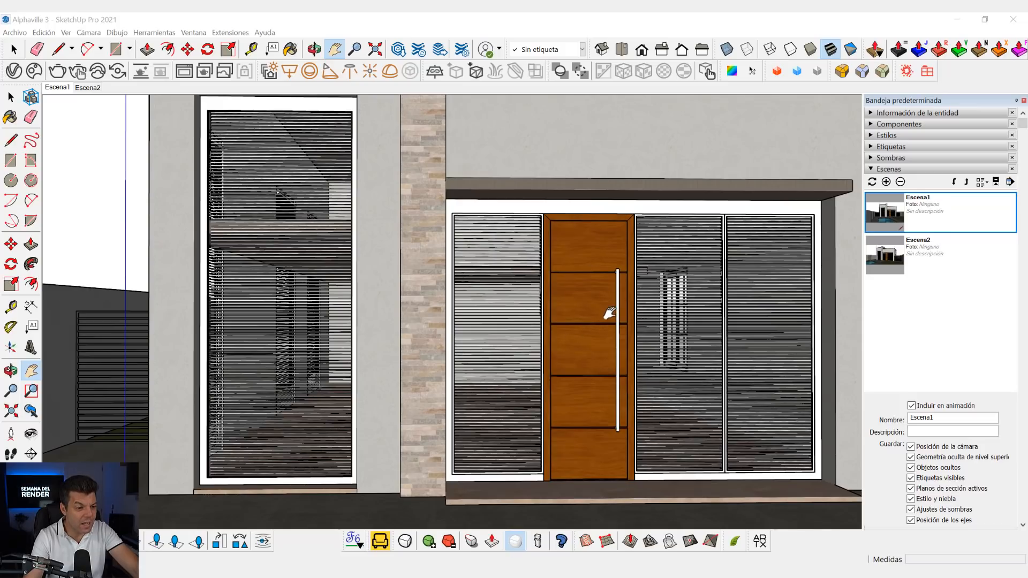
- Frame a frontal close-up of the facade with the wooden door off-centre and update Escena2 with this view
left_click_drag(610, 315, 636, 309)
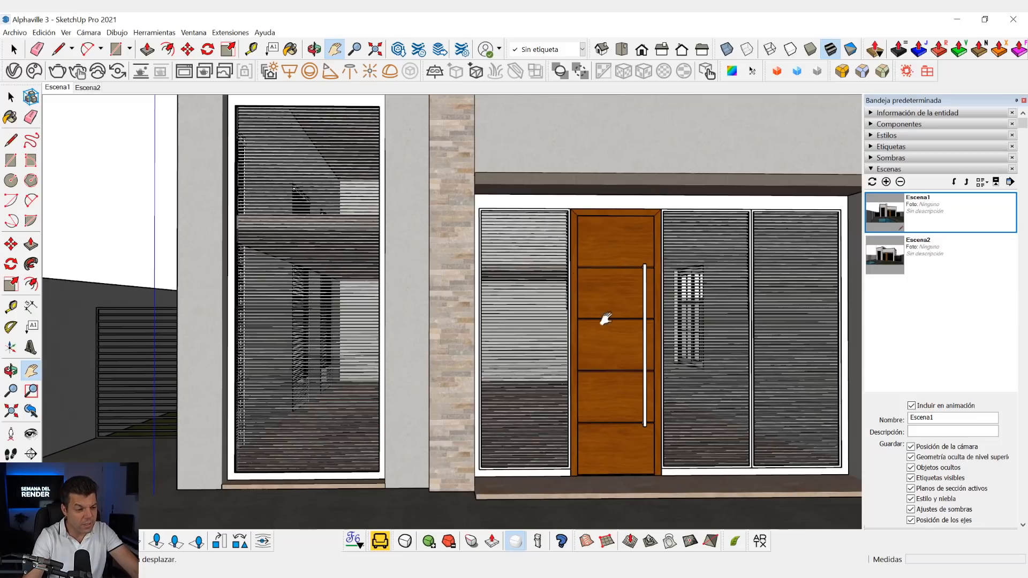
scroll(620, 327, "down", 3)
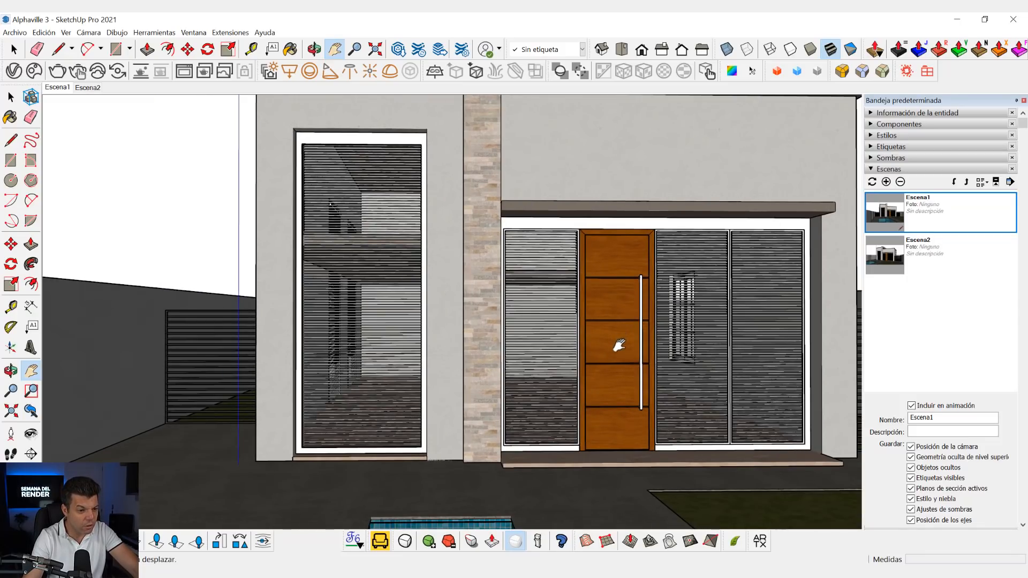
left_click_drag(560, 342, 567, 339)
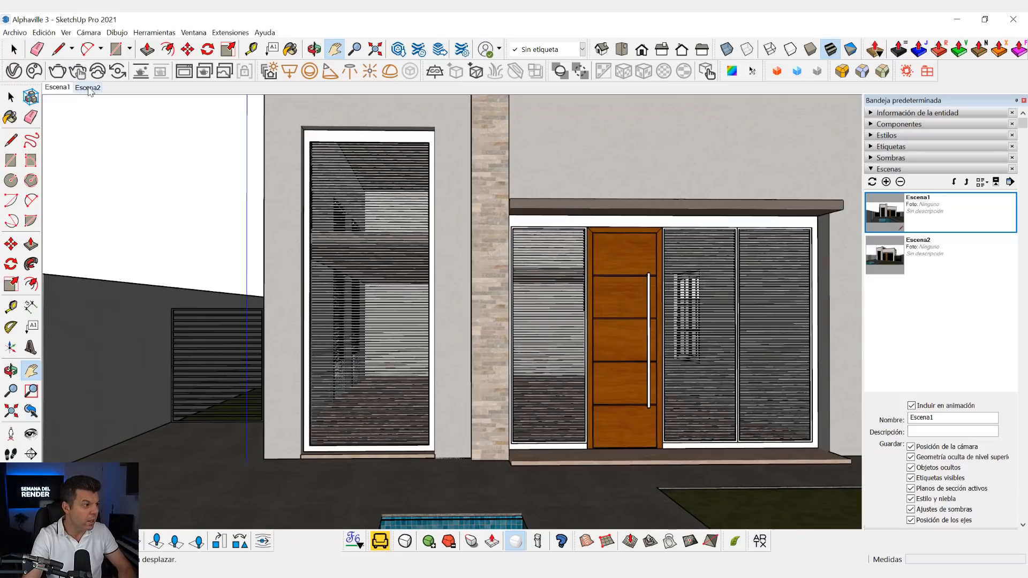
right_click(88, 87)
left_click(115, 134)
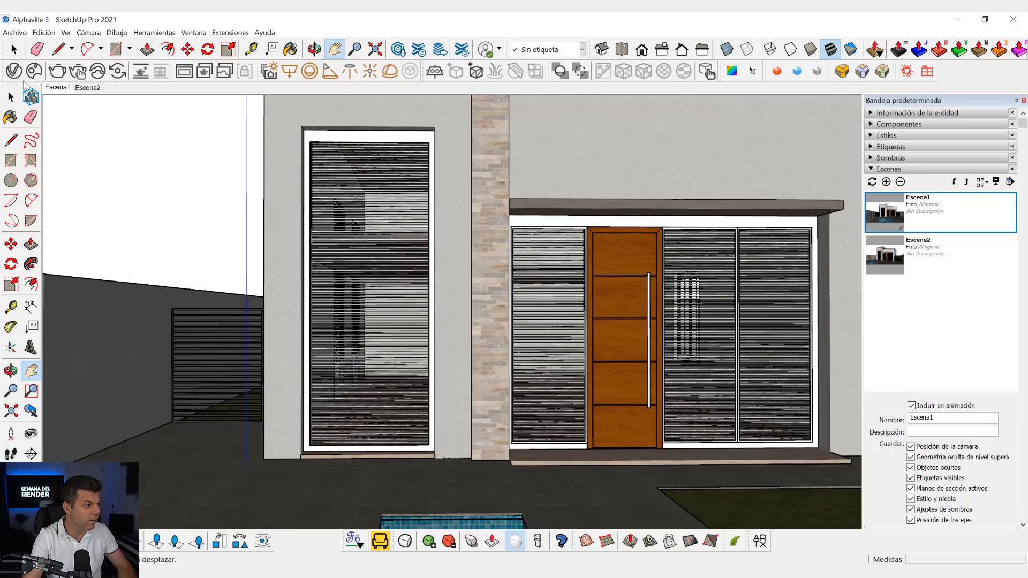
left_click(88, 87)
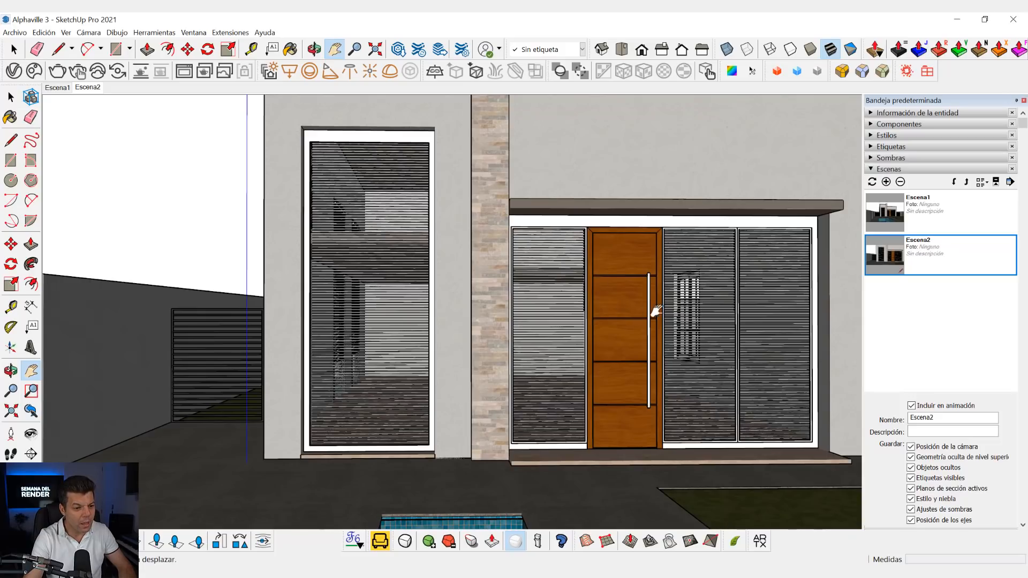
- Examine the facade and pool from other distances and angles, then compare the saved Escena1 and Escena2 views
scroll(652, 327, "down", 1)
scroll(652, 328, "up", 1)
scroll(653, 329, "down", 5)
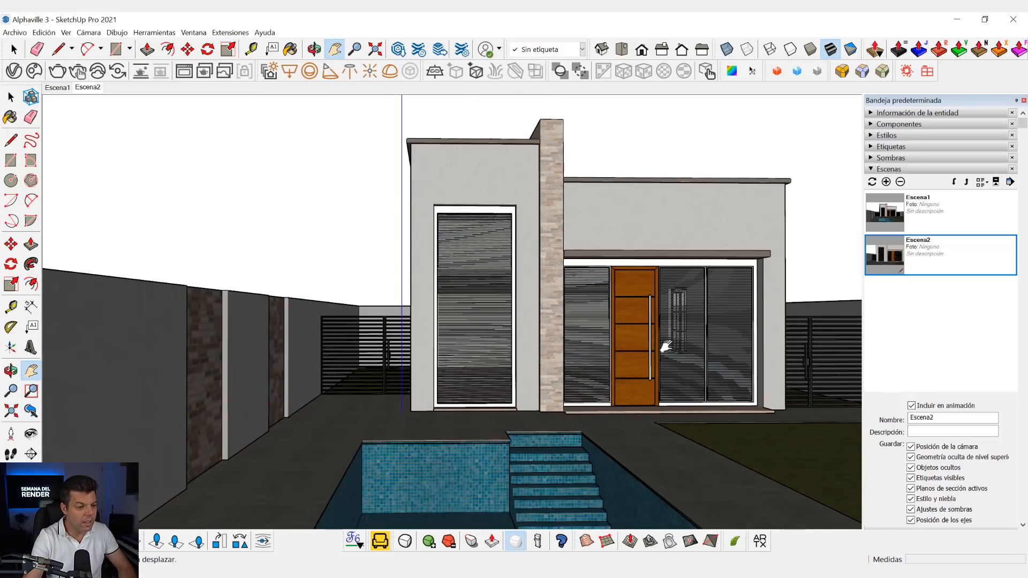
scroll(591, 376, "down", 3)
left_click_drag(574, 374, 594, 363)
scroll(595, 363, "up", 4)
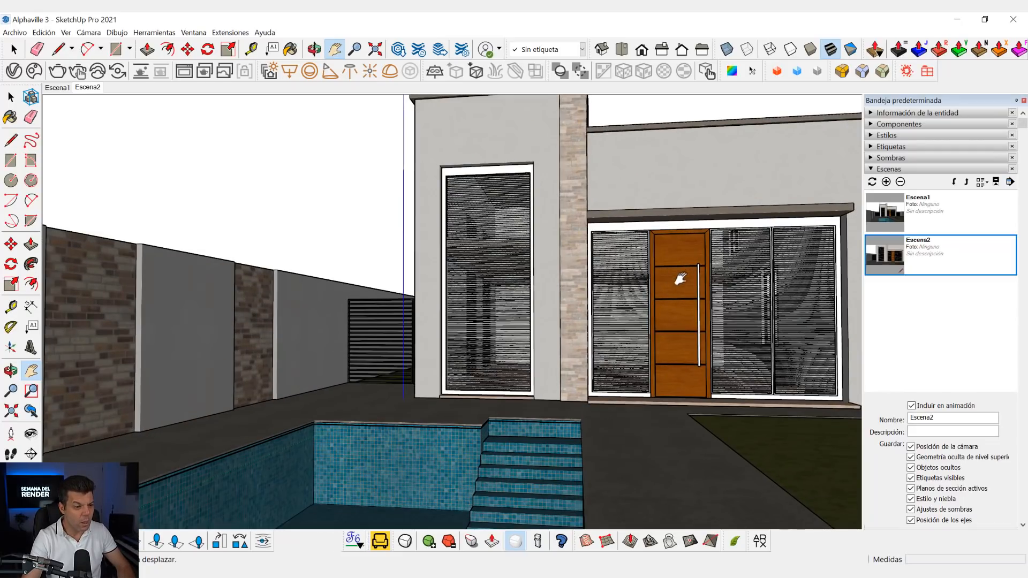
middle_click_drag(686, 282, 680, 290)
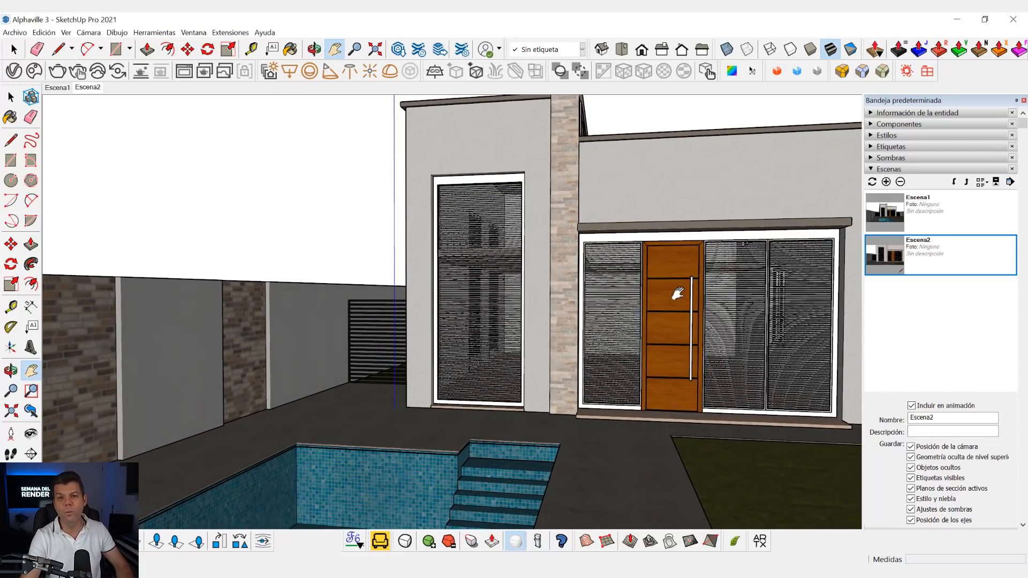
scroll(673, 295, "down", 1)
left_click_drag(672, 299, 667, 312)
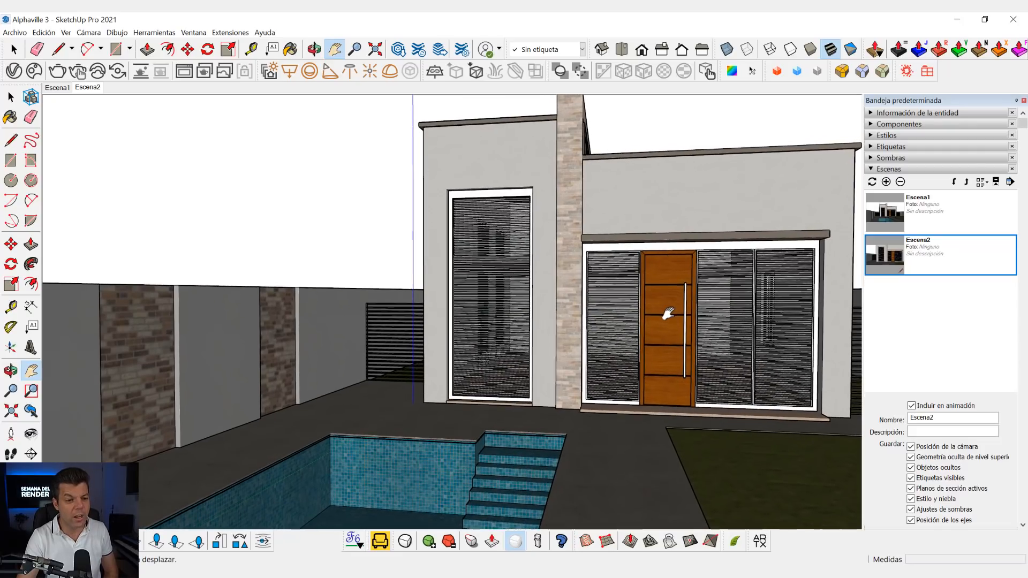
middle_click_drag(667, 312, 662, 295)
scroll(664, 301, "up", 1)
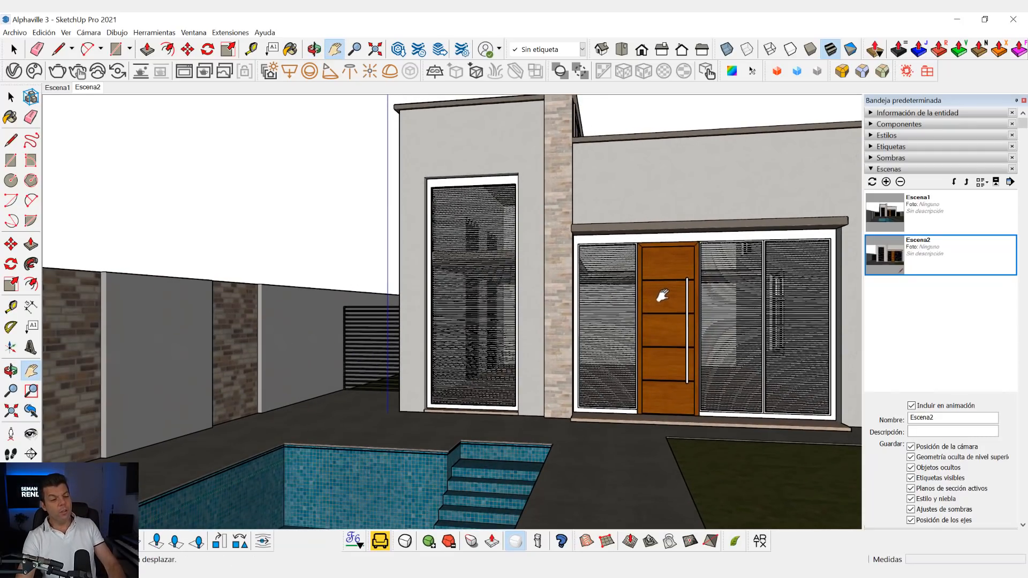
key("space")
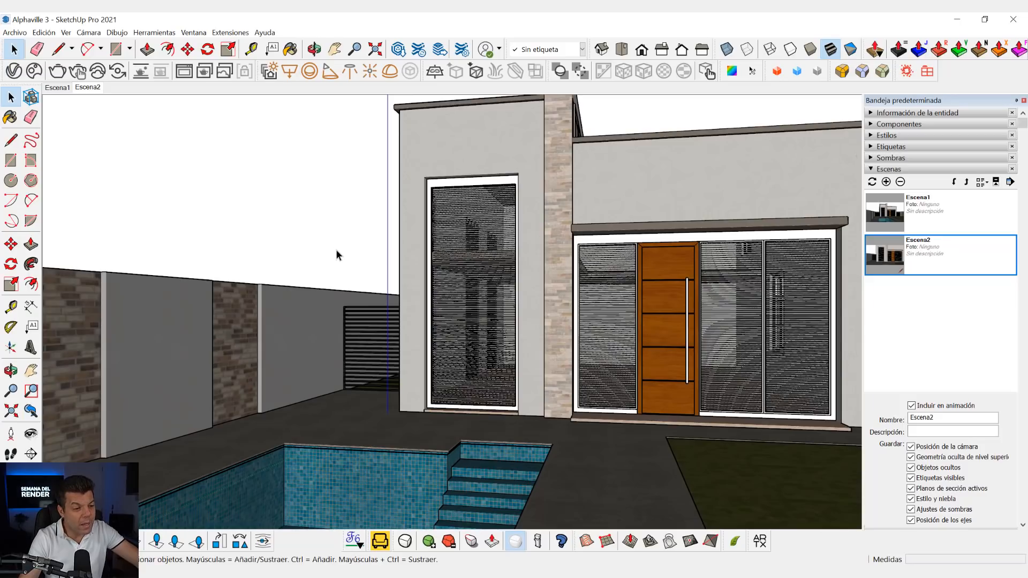
scroll(561, 284, "down", 1)
middle_click_drag(508, 261, 563, 254)
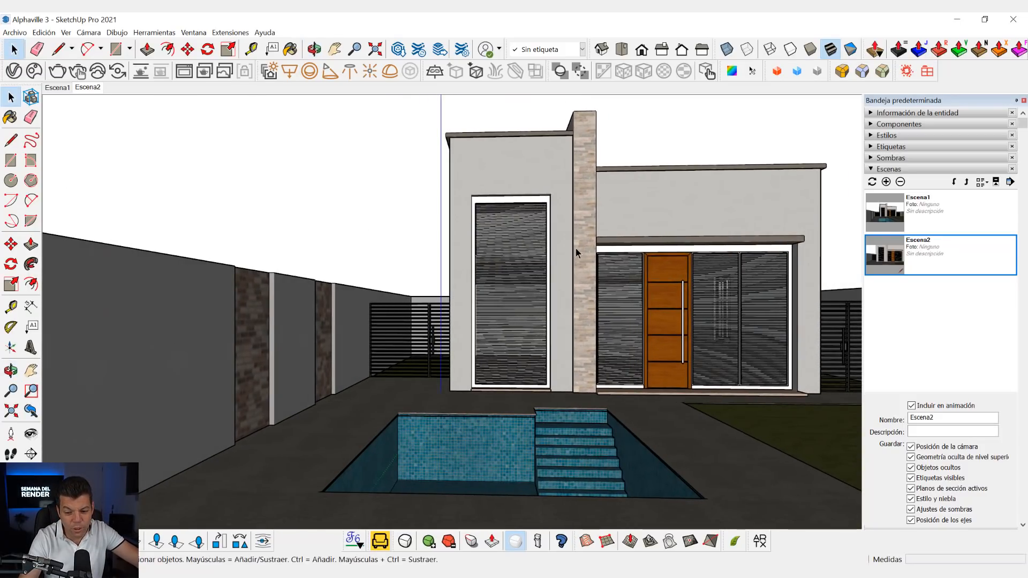
left_click(58, 88)
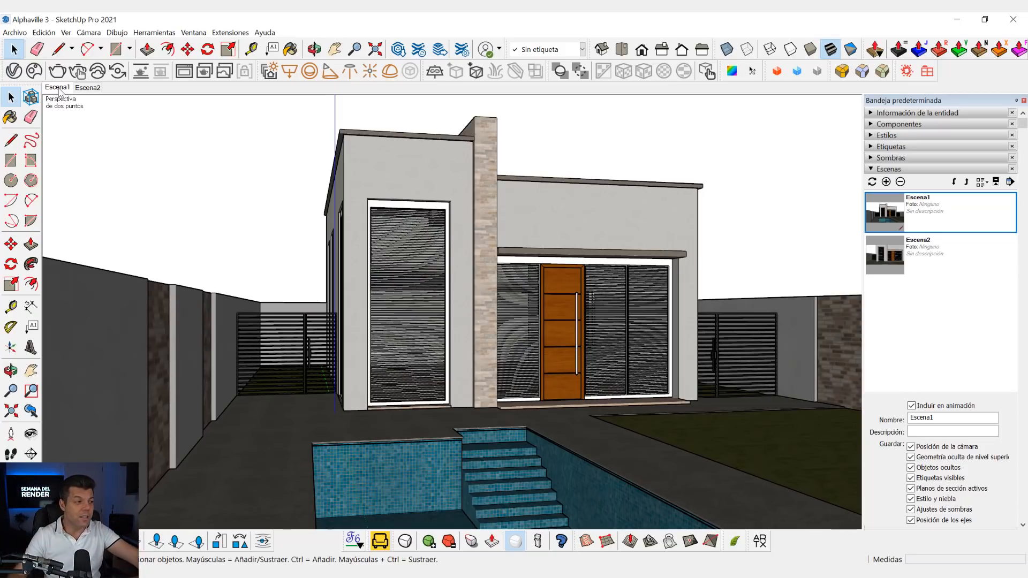
left_click(87, 87)
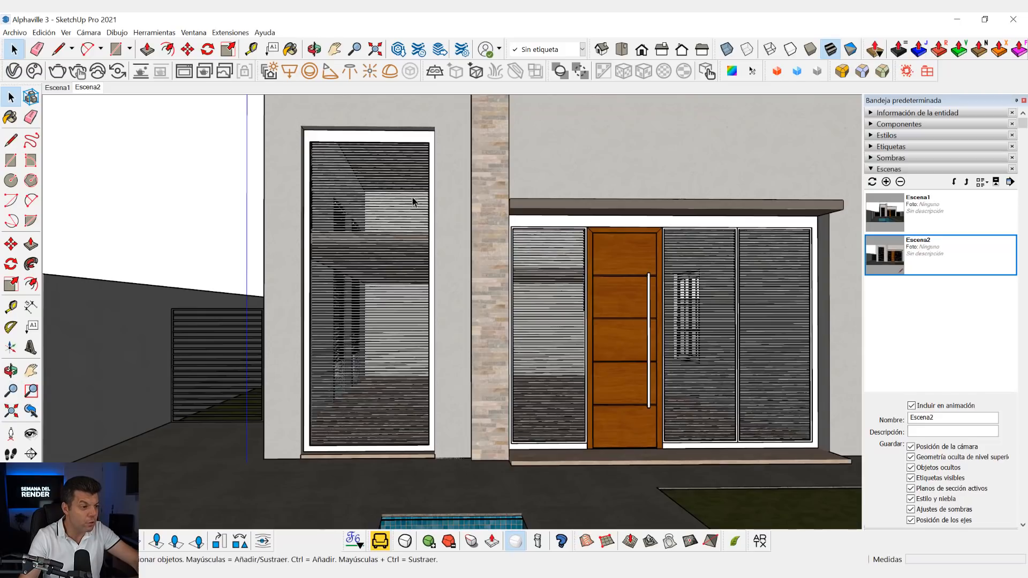
- Try camera fields of view of 50, 60 and 120 degrees on the Escena2 view
key("z")
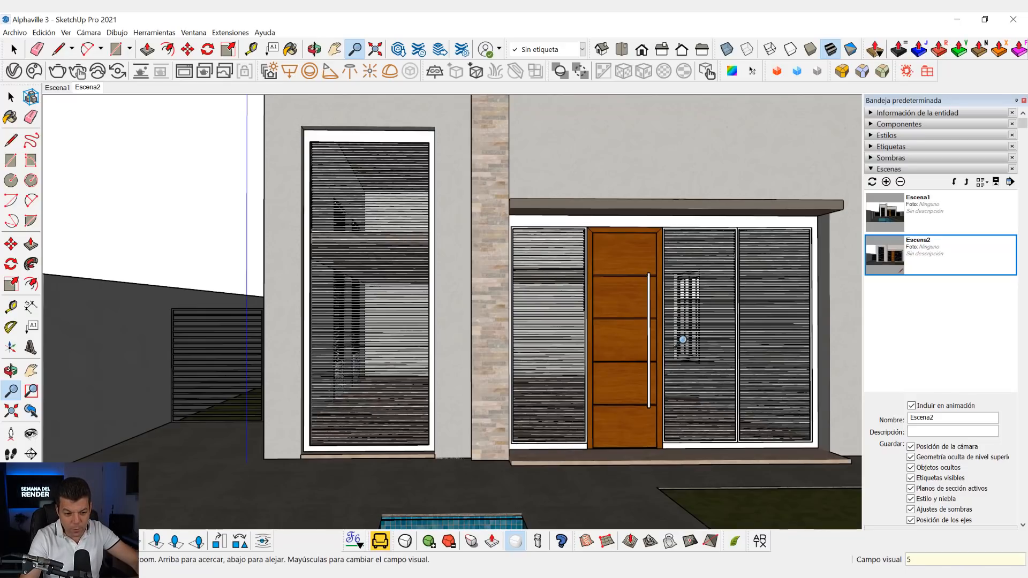
key("Return")
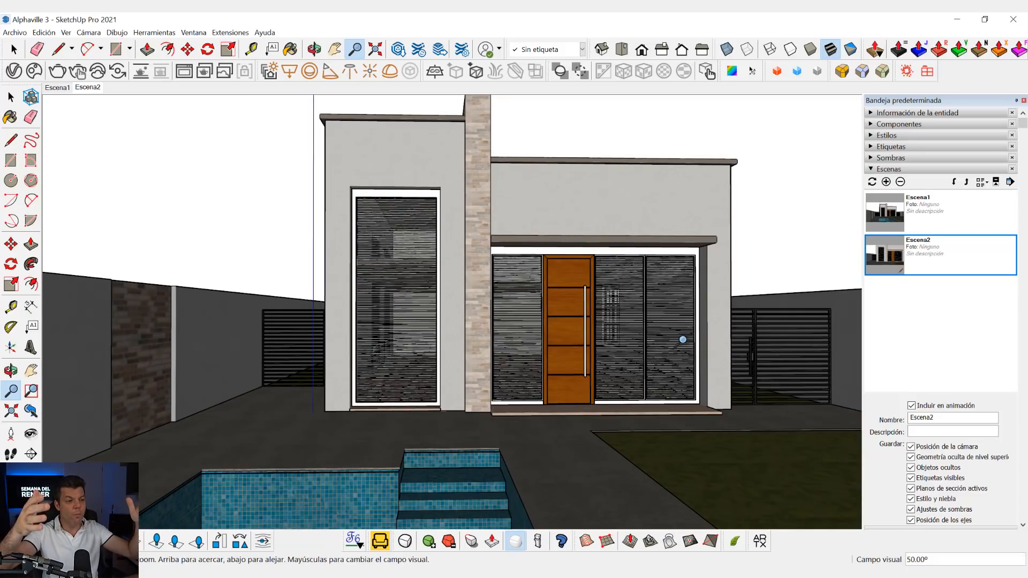
type("60")
key("Return")
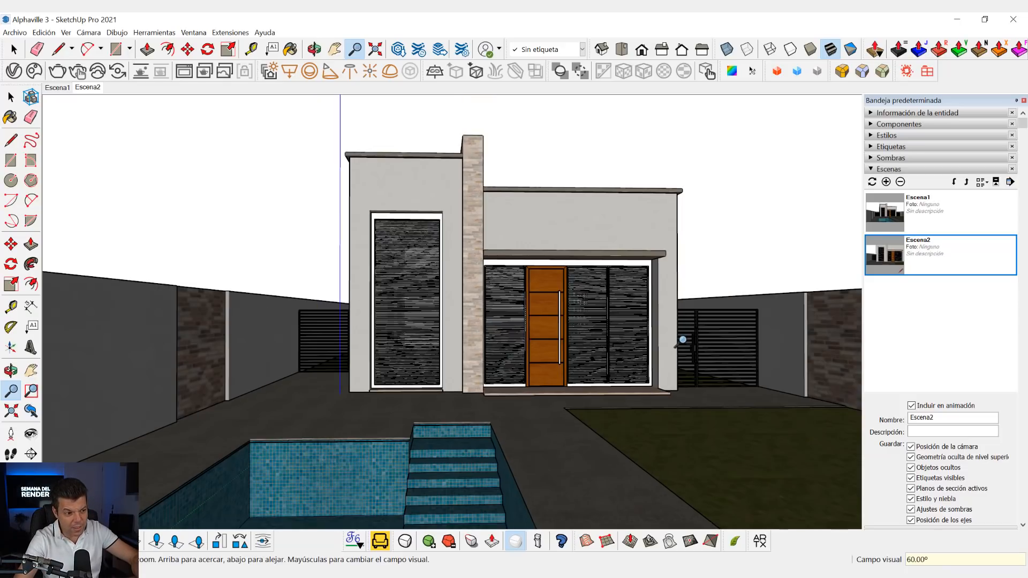
type("3")
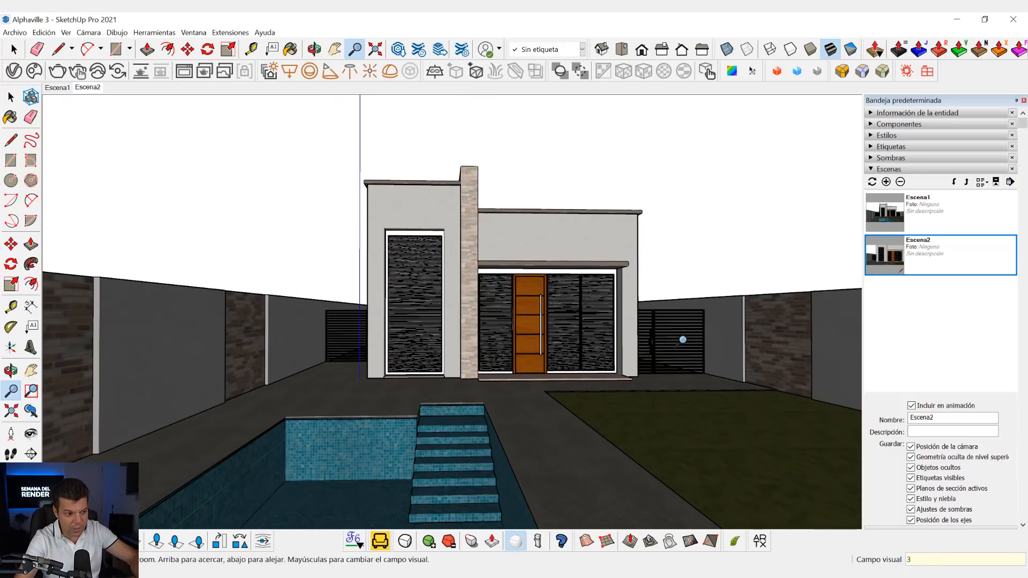
type("20")
key("Return")
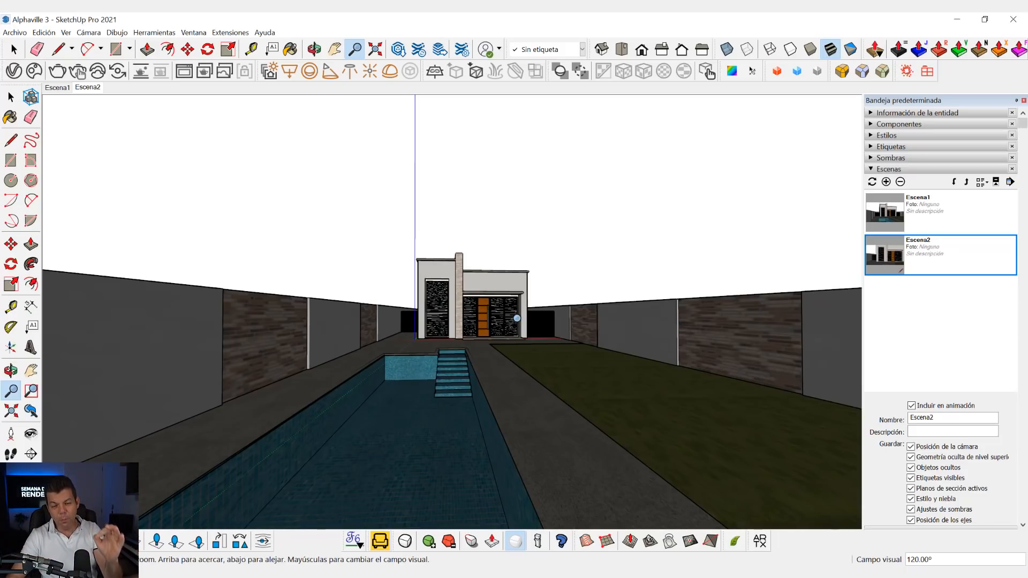
type("20")
- Try fields of view of 20 and 50 degrees on the Escena2 view, then set it to 35 degrees
key("Return")
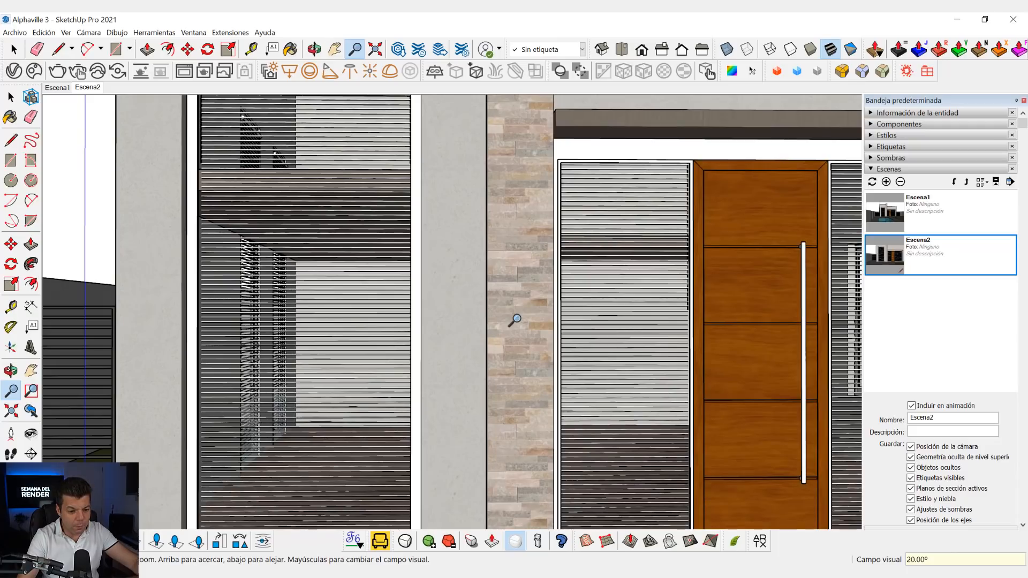
type("50")
key("Return")
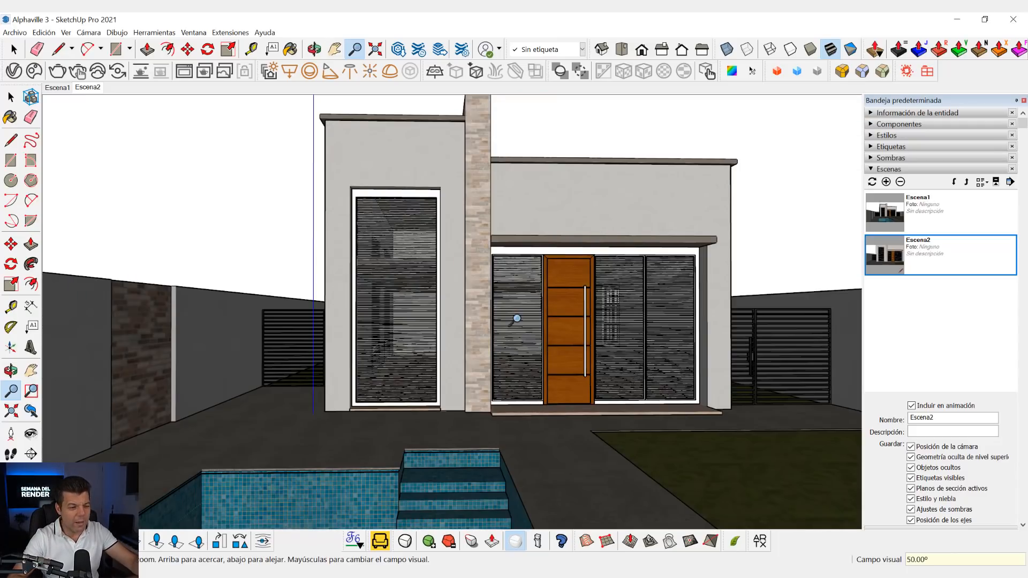
type("35")
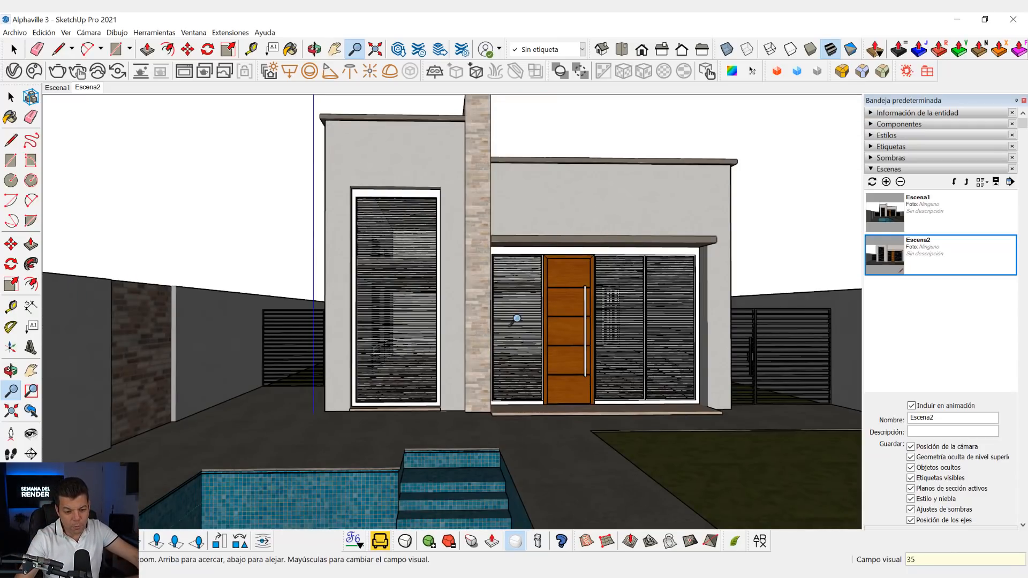
key("Return")
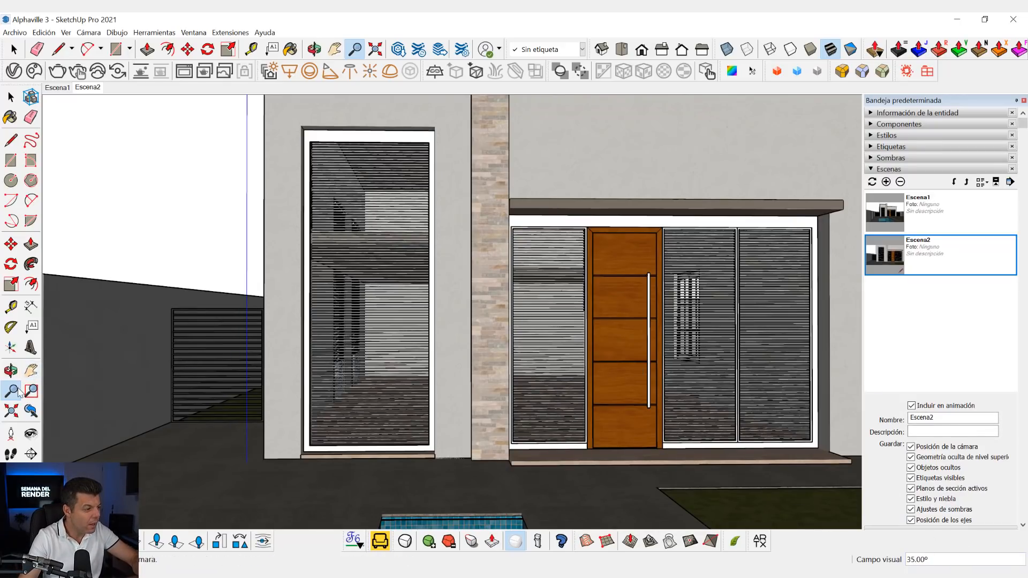
key("space")
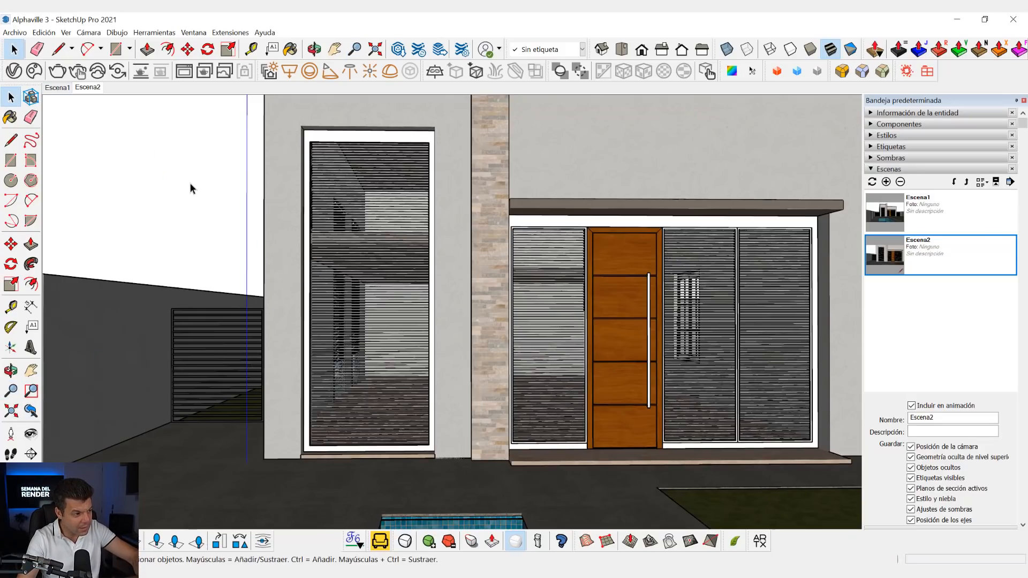
- Try a wider frontal framing including the pool with a 45-degree field of view, then recall the saved Escena2 view
key("z")
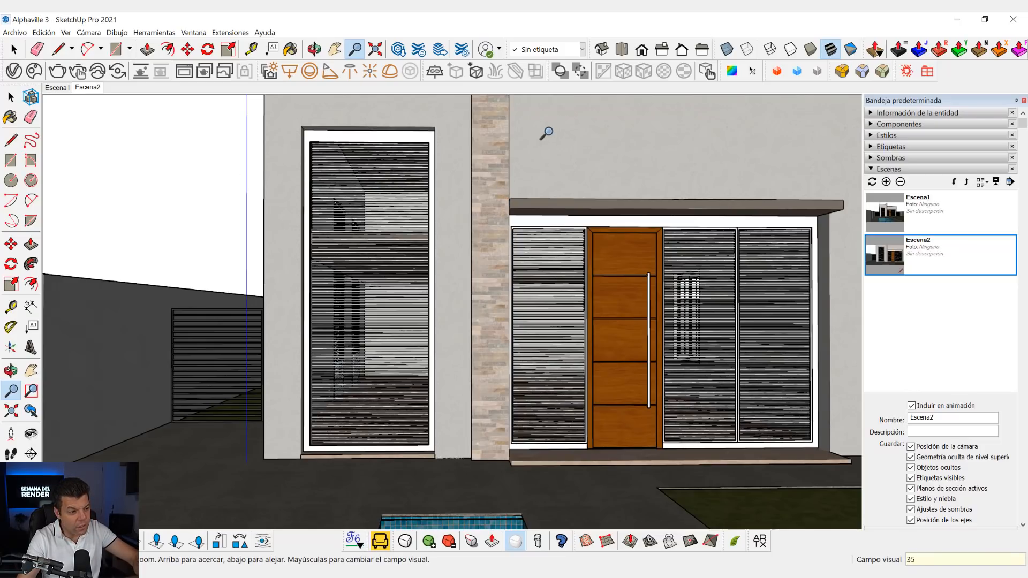
scroll(581, 257, "down", 5)
scroll(581, 257, "down", 2)
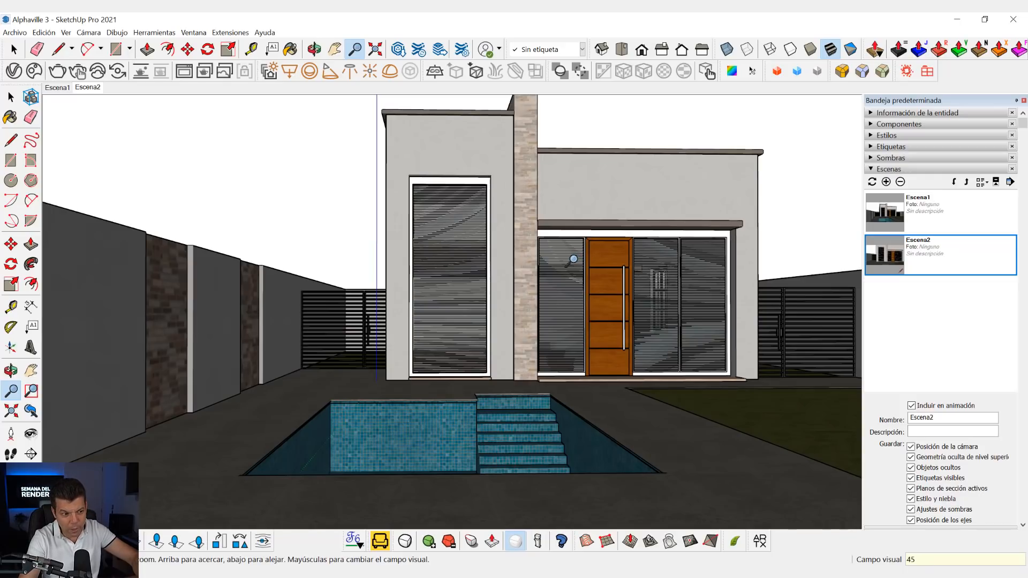
key("Return")
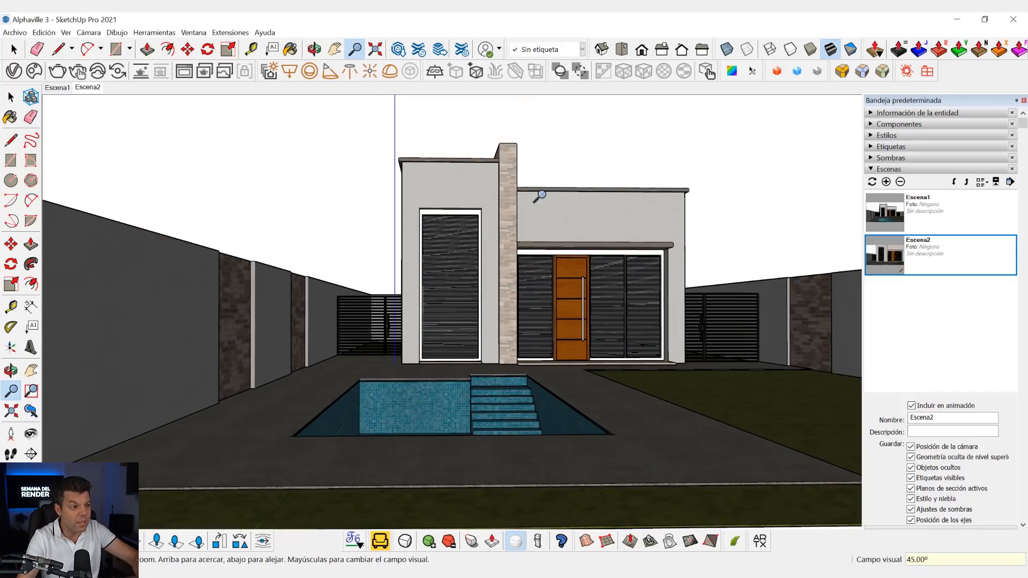
scroll(536, 187, "up", 2)
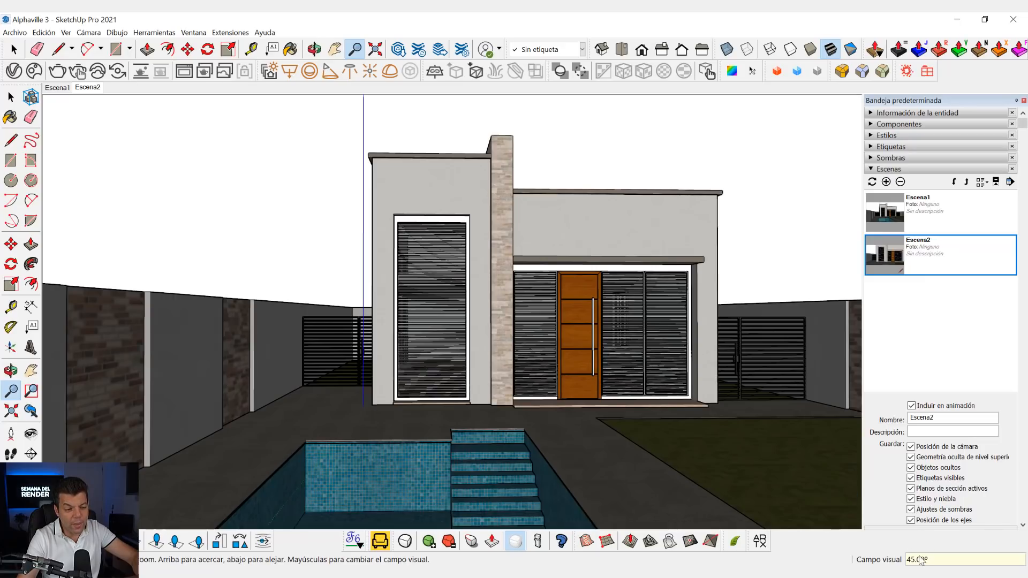
key("h")
left_click_drag(590, 441, 602, 403)
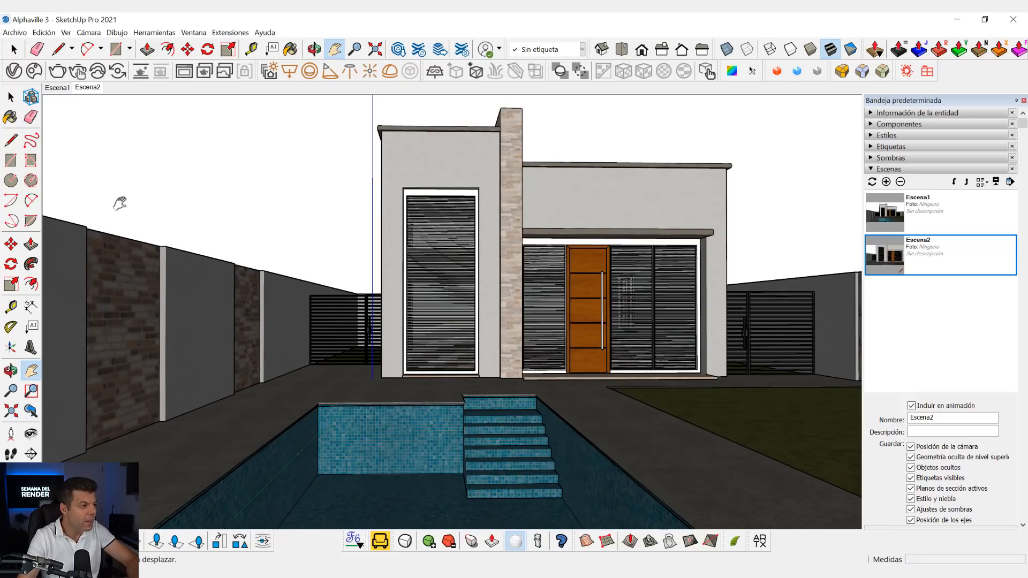
left_click(95, 89)
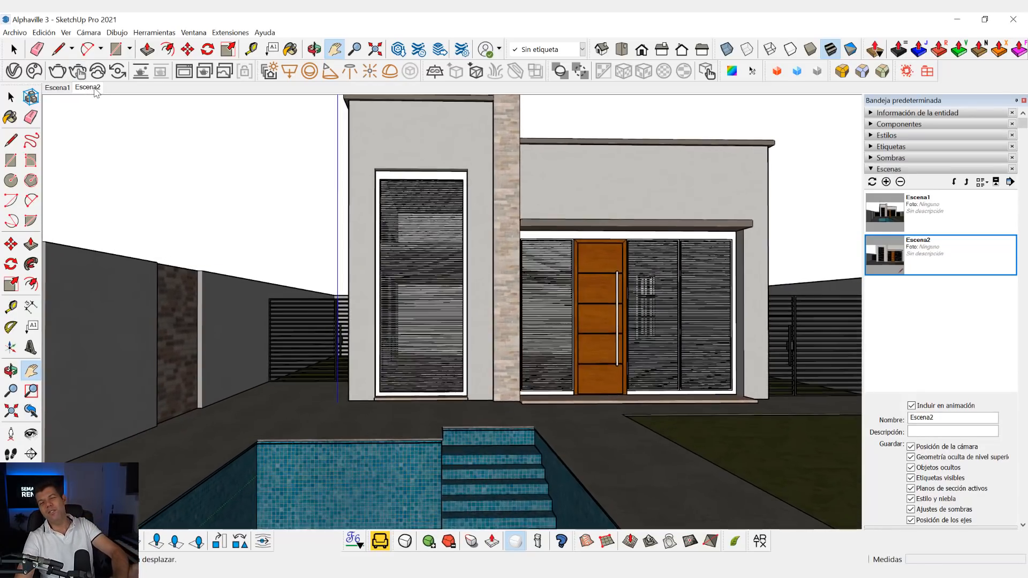
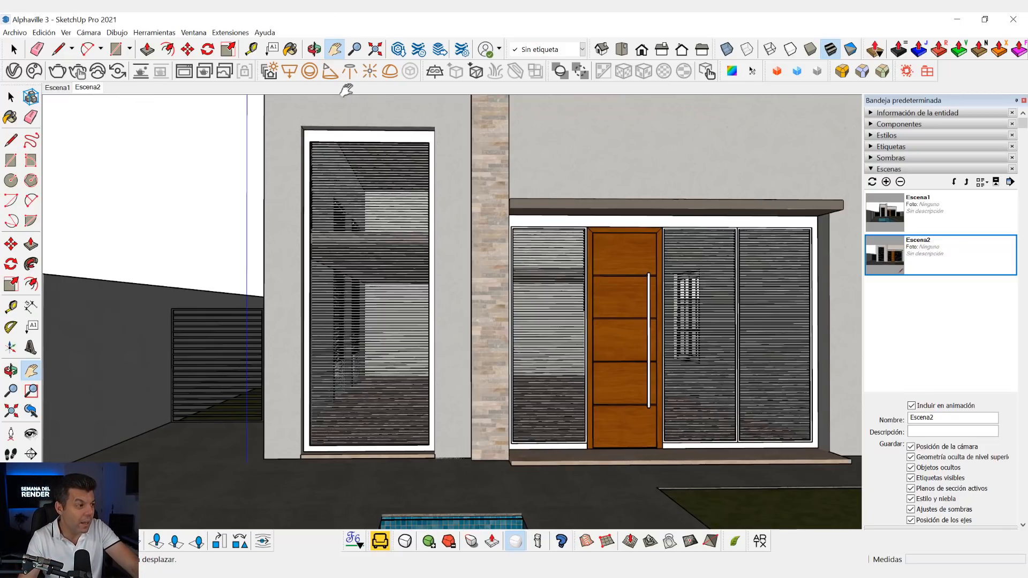
- Save the house model and recall the saved Escena1 view
left_click(16, 33)
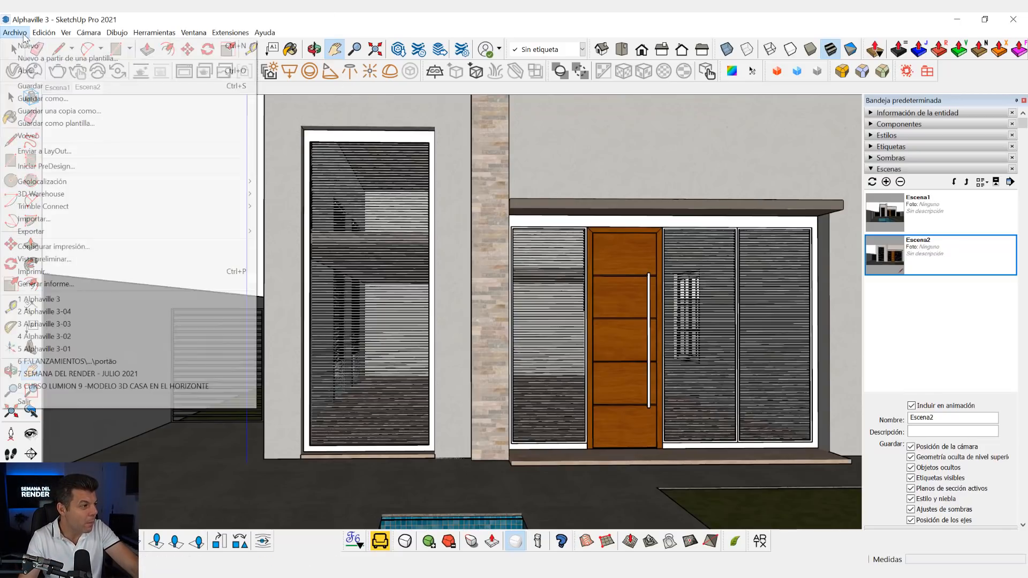
left_click(28, 71)
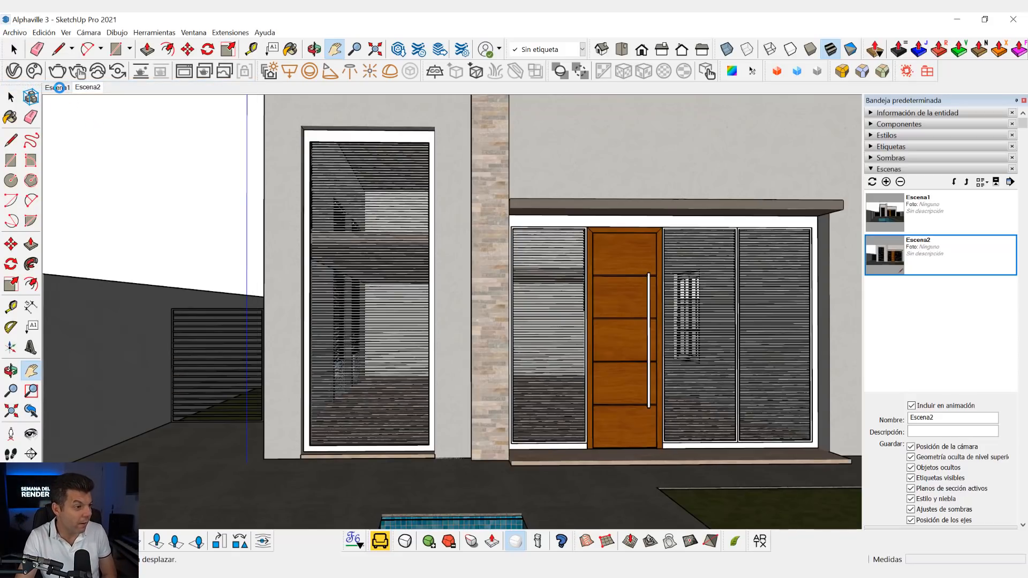
left_click(59, 87)
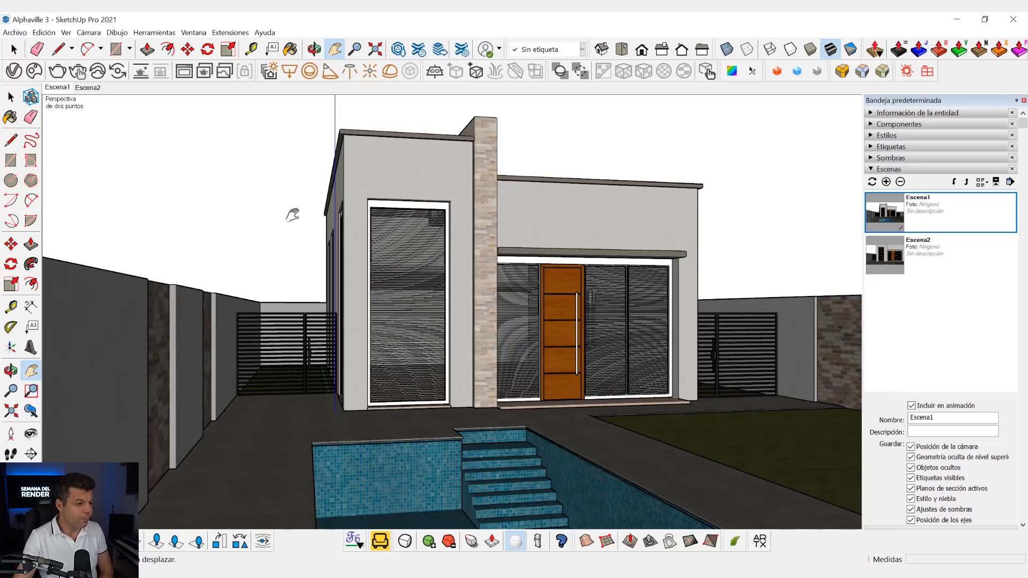
left_click(11, 97)
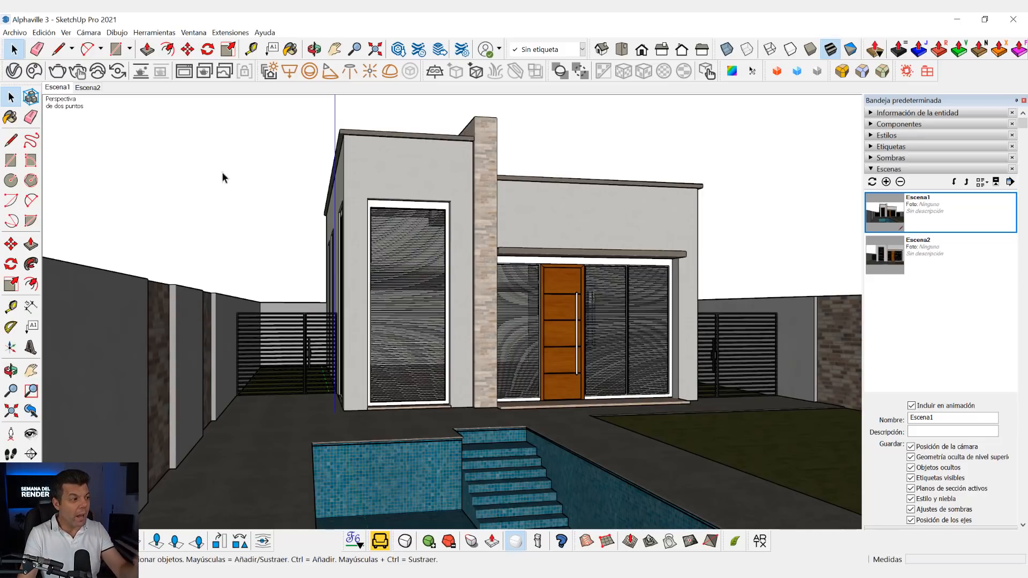
- Open the V-Ray Asset Editor, select the SunLight and start a render of the Escena1 view
left_click(17, 76)
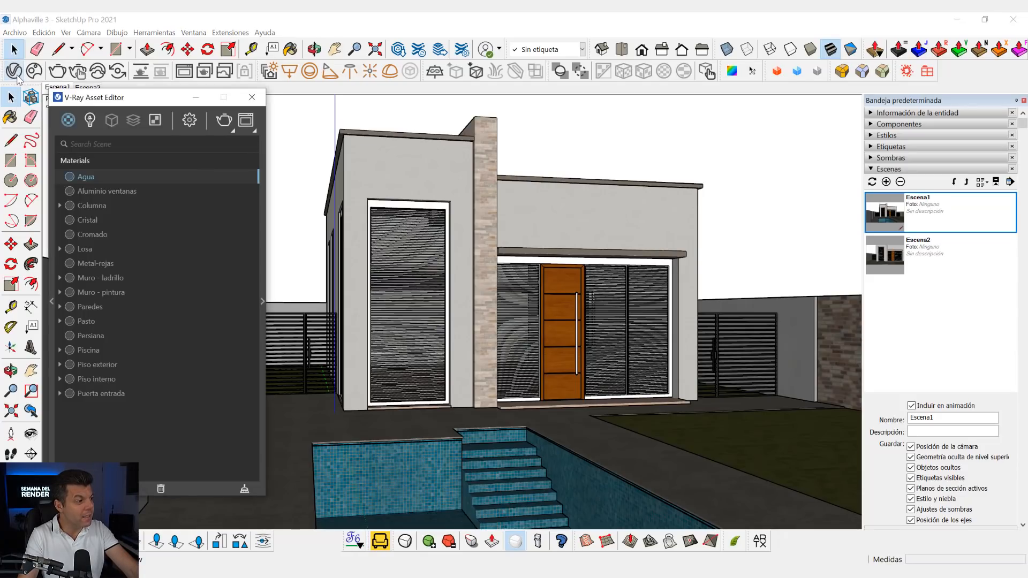
left_click(90, 121)
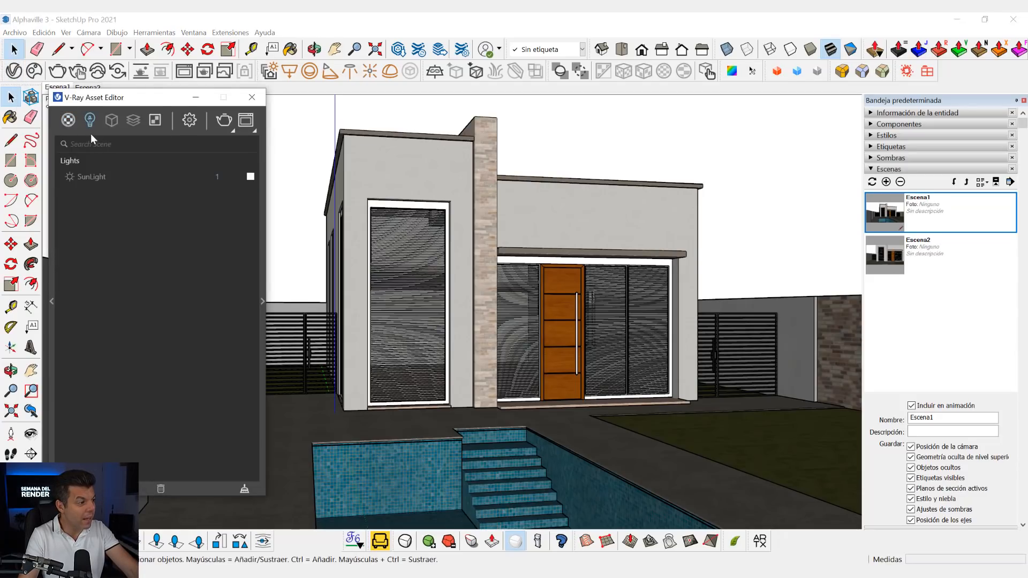
left_click(96, 177)
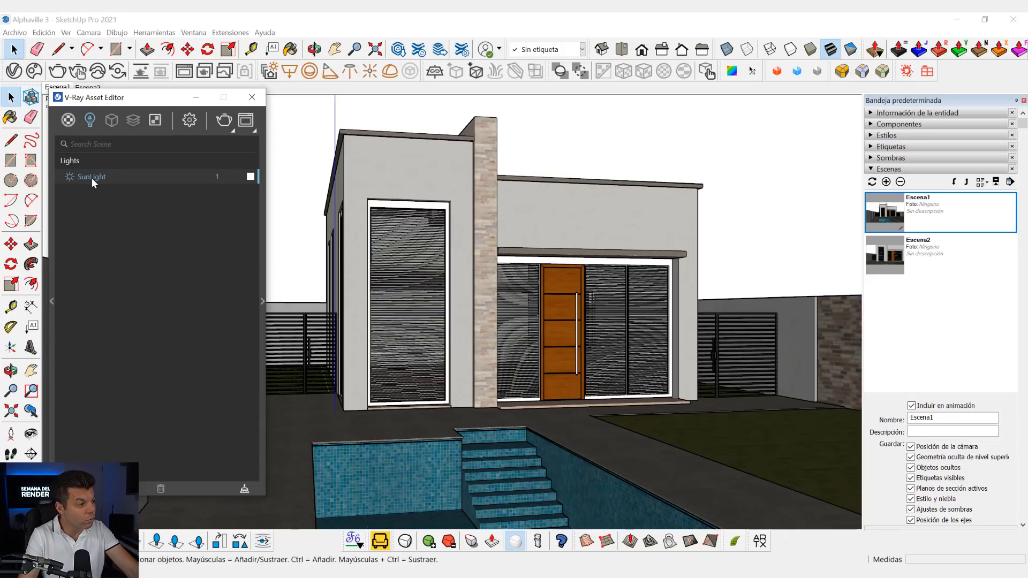
left_click(225, 126)
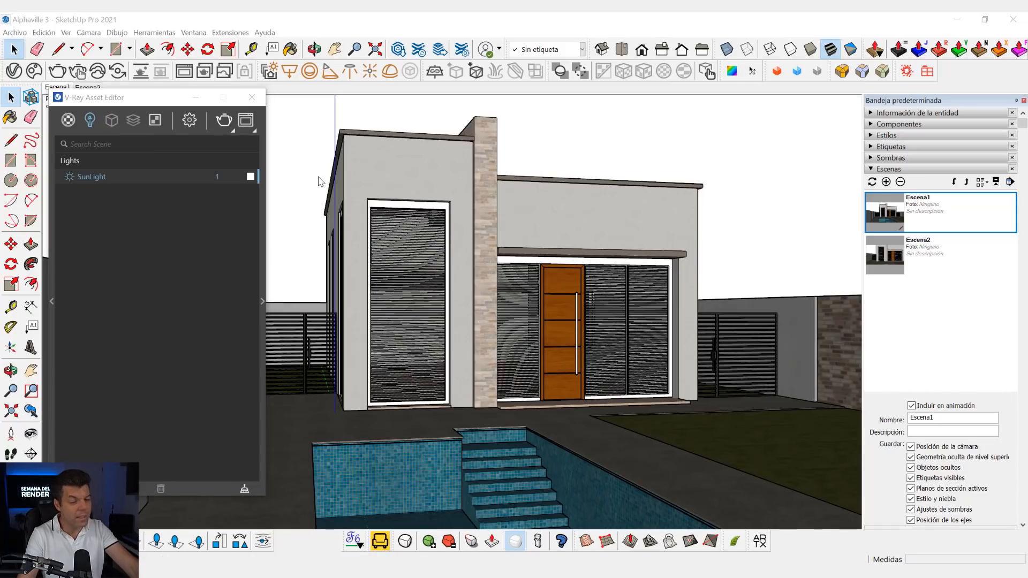
- Enlarge the V-Ray Frame Buffer, fit the rendered image to it and move the window clear of the Asset Editor
left_click_drag(716, 224, 718, 81)
double_click(715, 185)
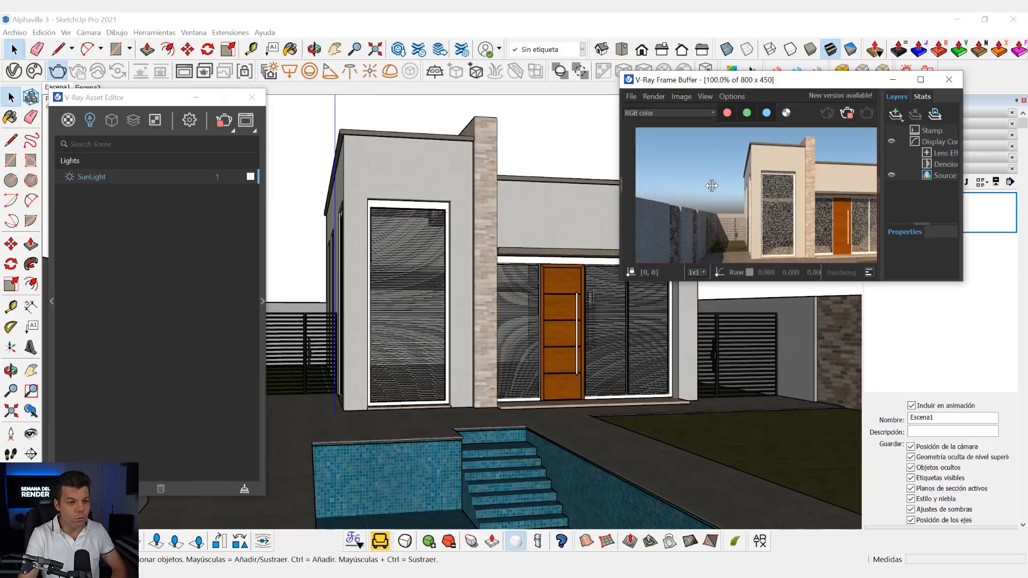
double_click(879, 186)
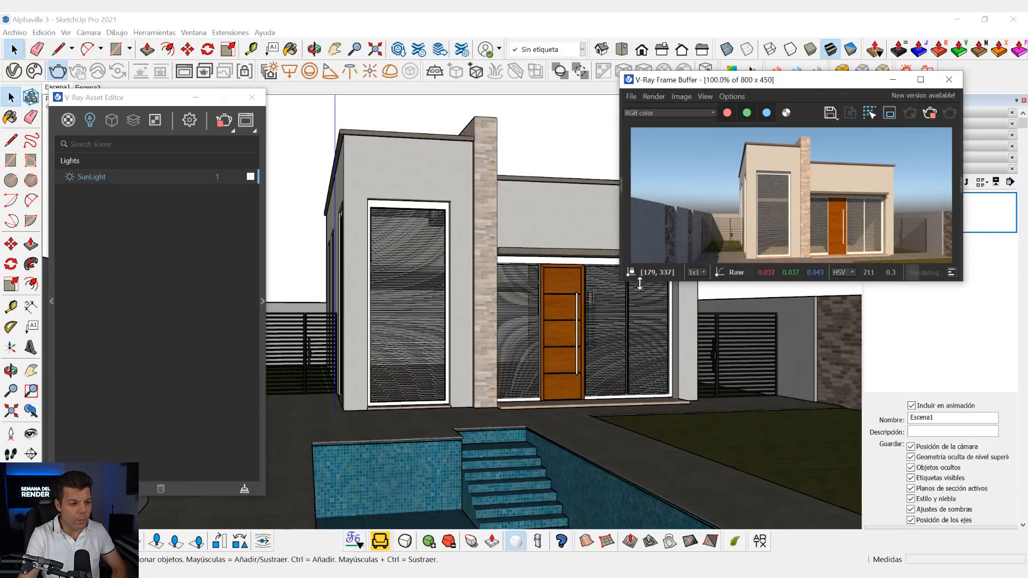
left_click_drag(621, 279, 515, 402)
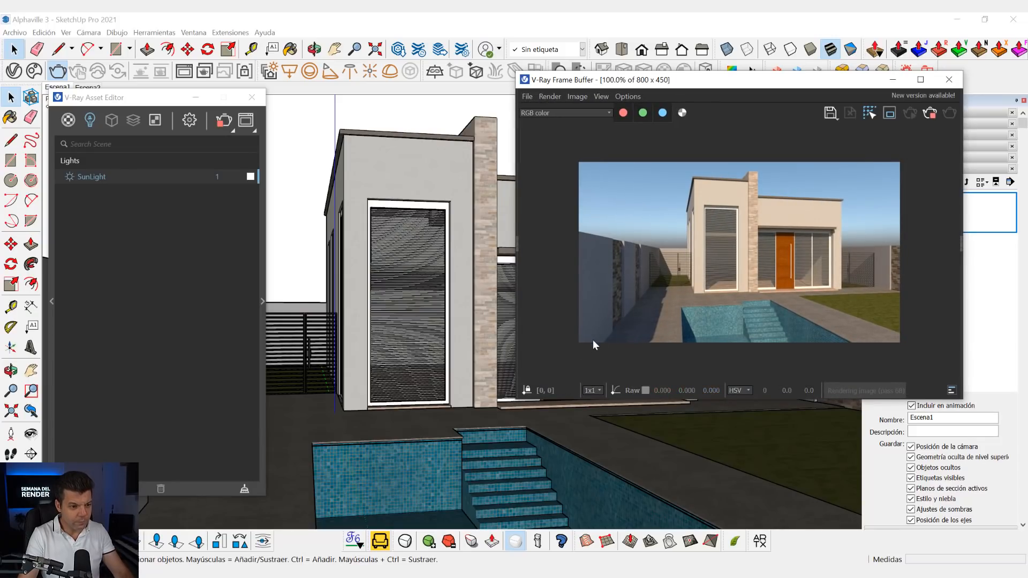
key("f")
left_click_drag(757, 86, 809, 29)
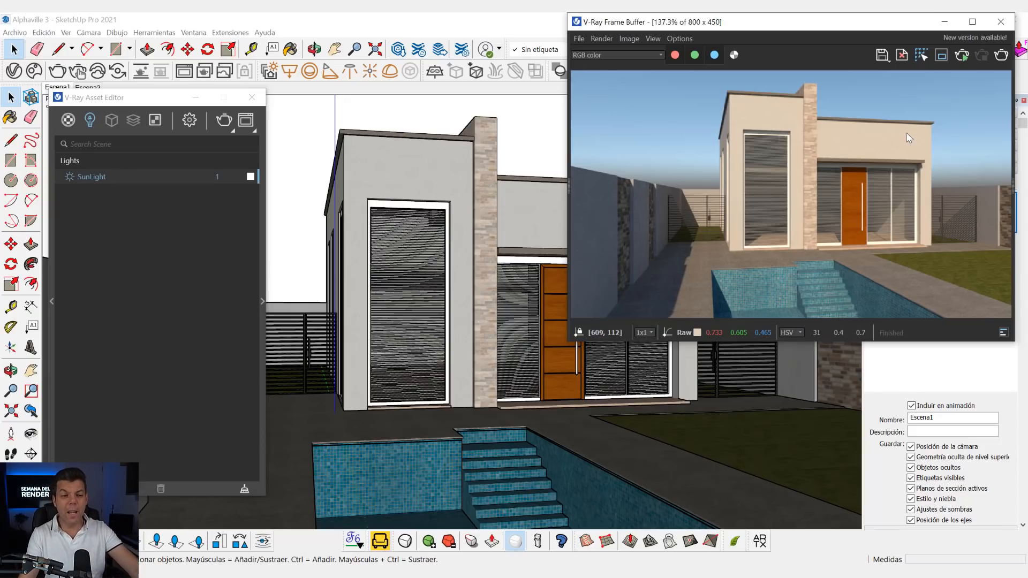
- Reposition the V-Ray Asset Editor and display its Render settings with the engine options
left_click_drag(142, 101, 143, 76)
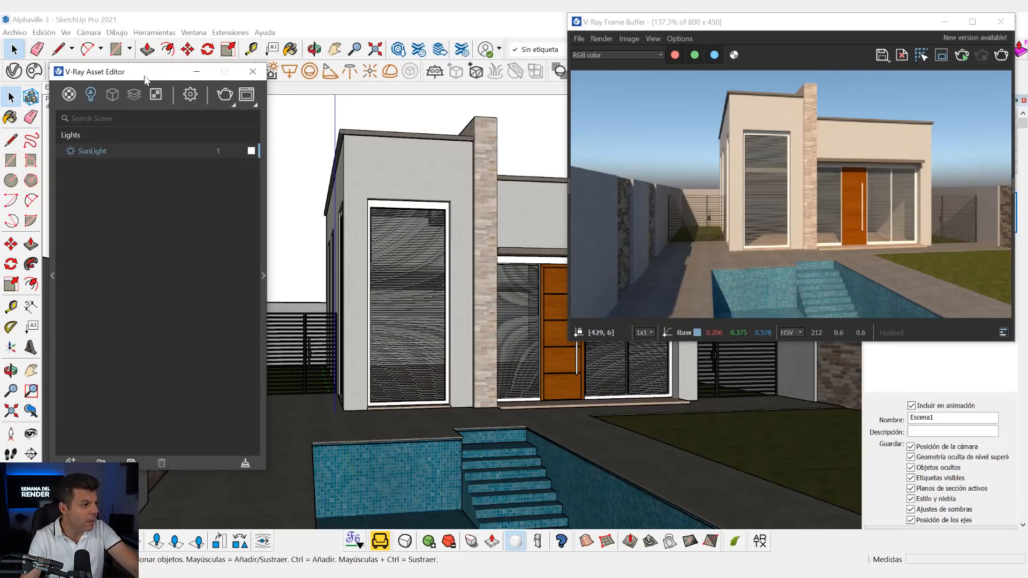
left_click(190, 94)
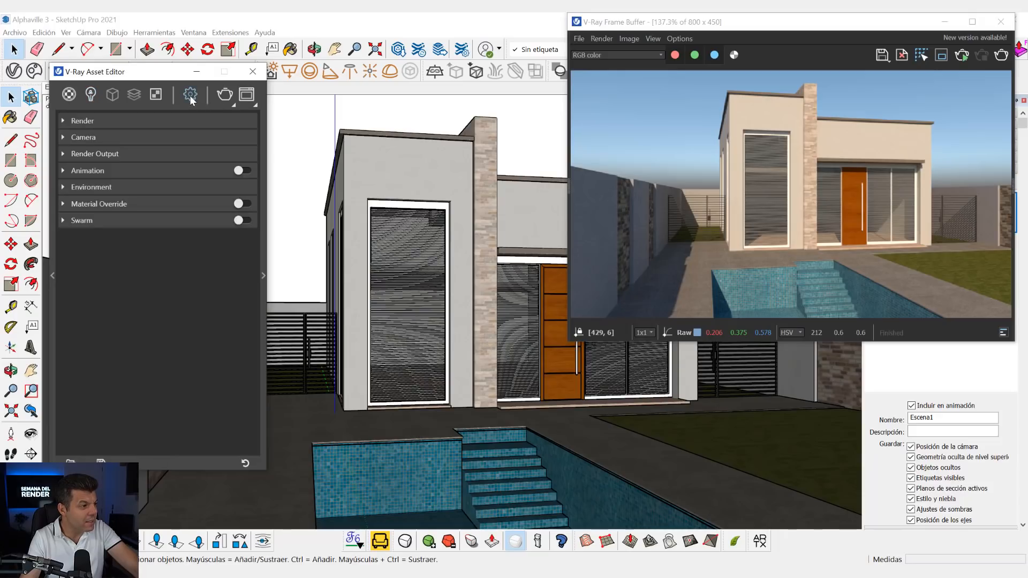
left_click(111, 121)
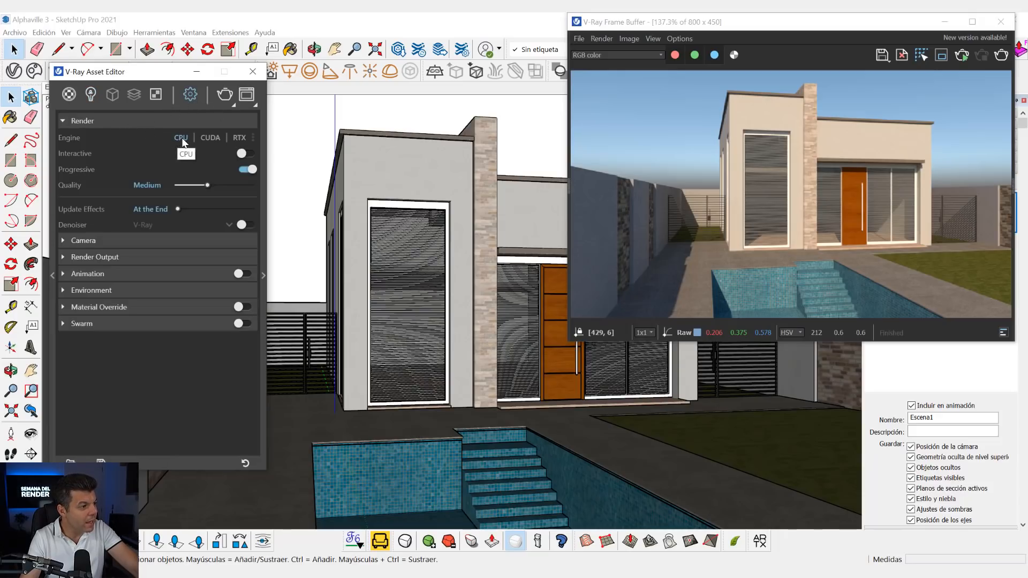
- Try the CUDA render engine, then set the engine back to CPU
mouse_move(69, 138)
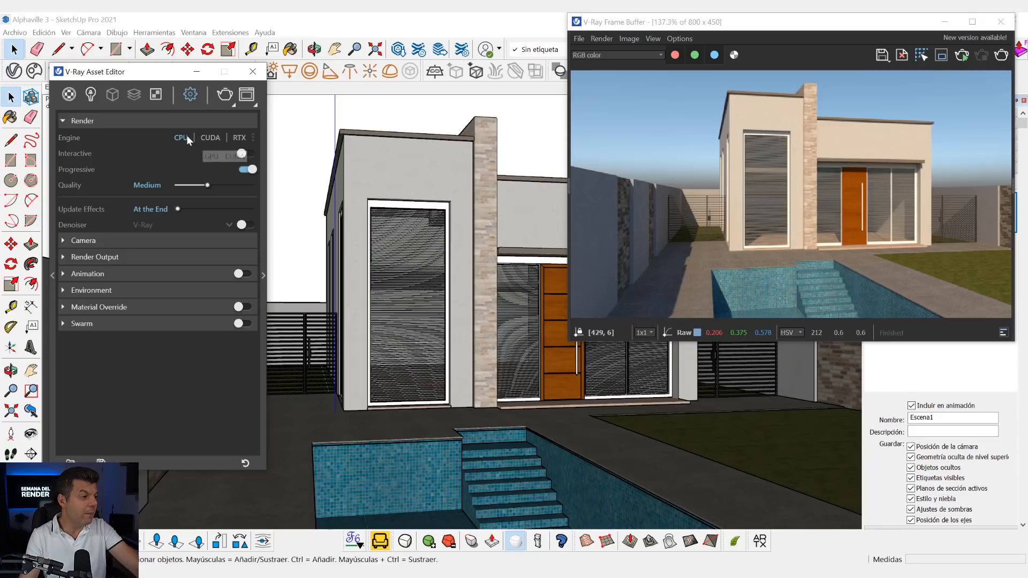
left_click(207, 138)
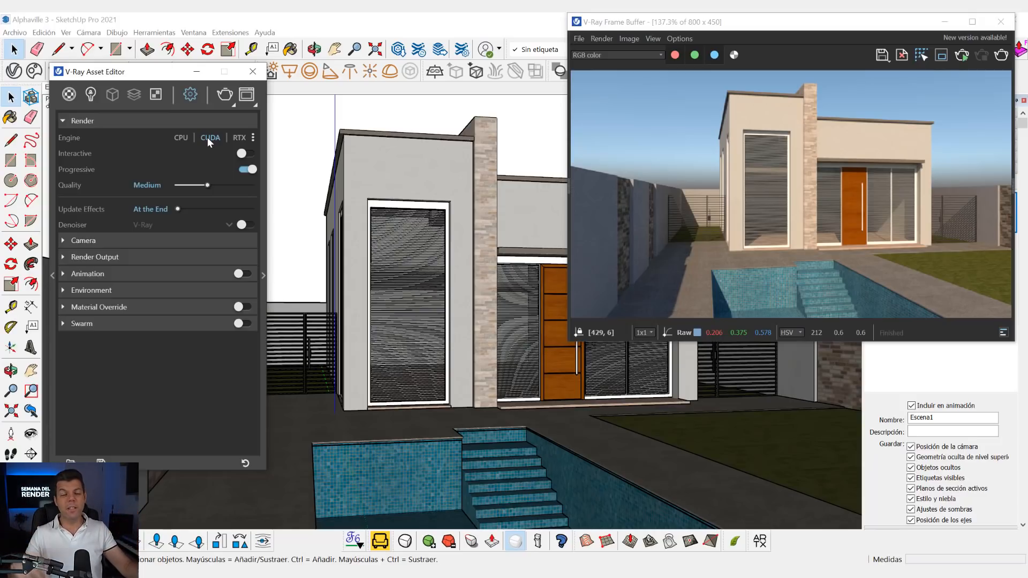
left_click(237, 138)
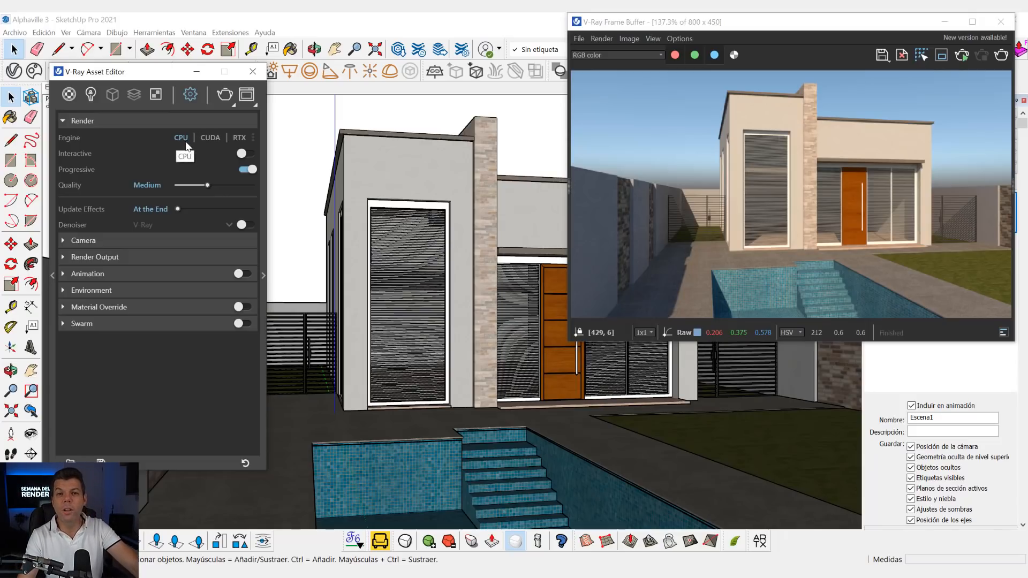
- Enable the Interactive option for the CPU engine and start an interactive render
left_click(243, 153)
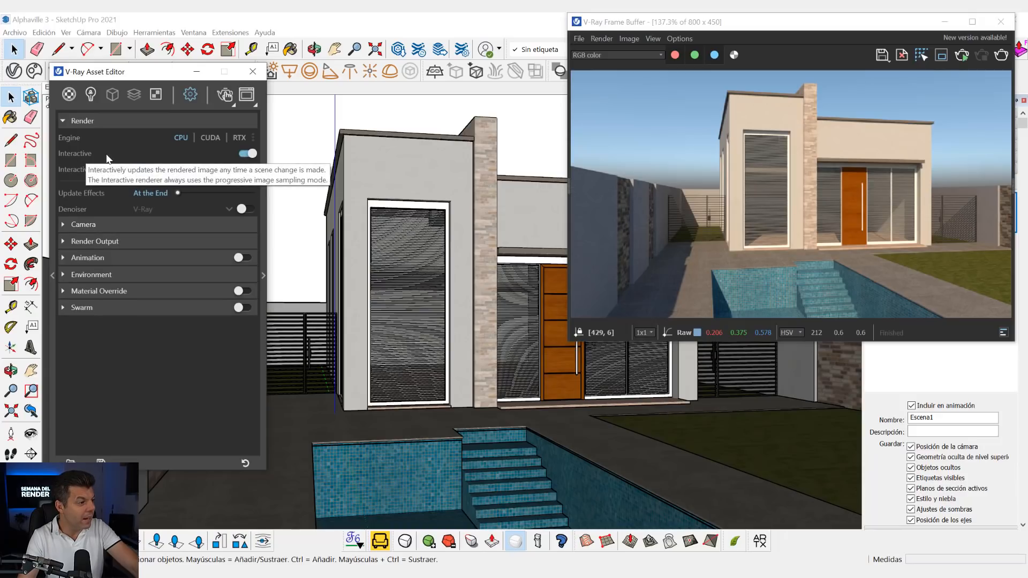
left_click(242, 154)
left_click(242, 154)
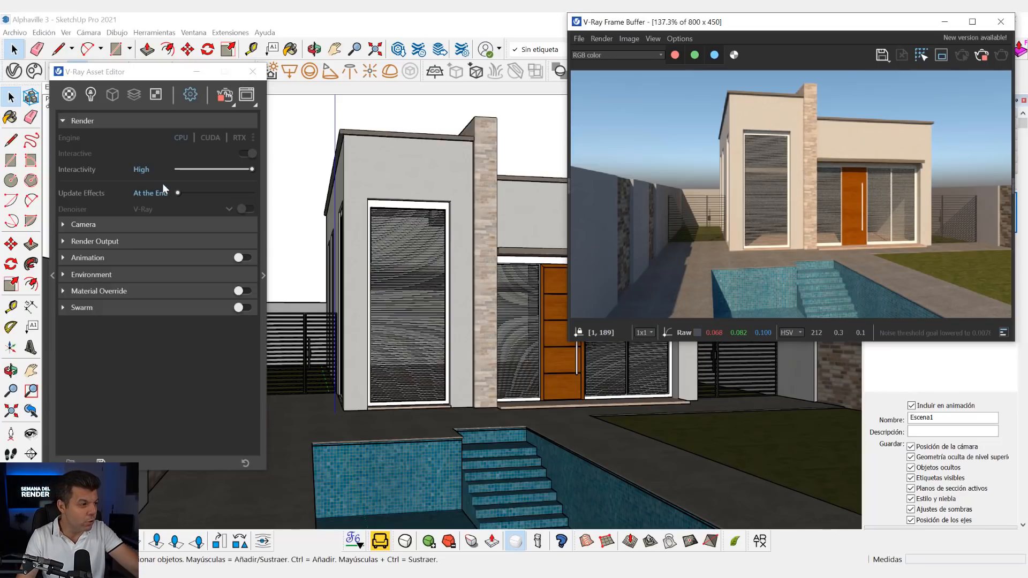
- Open the SunLight's parameters and display the model's shadow time and date settings, keeping the render preview visible
left_click(91, 95)
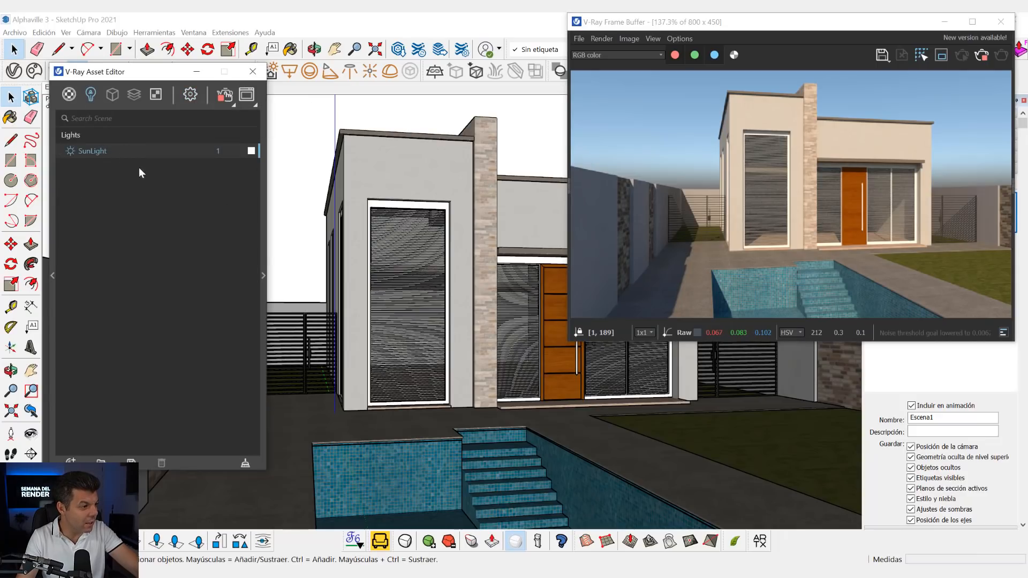
left_click(263, 275)
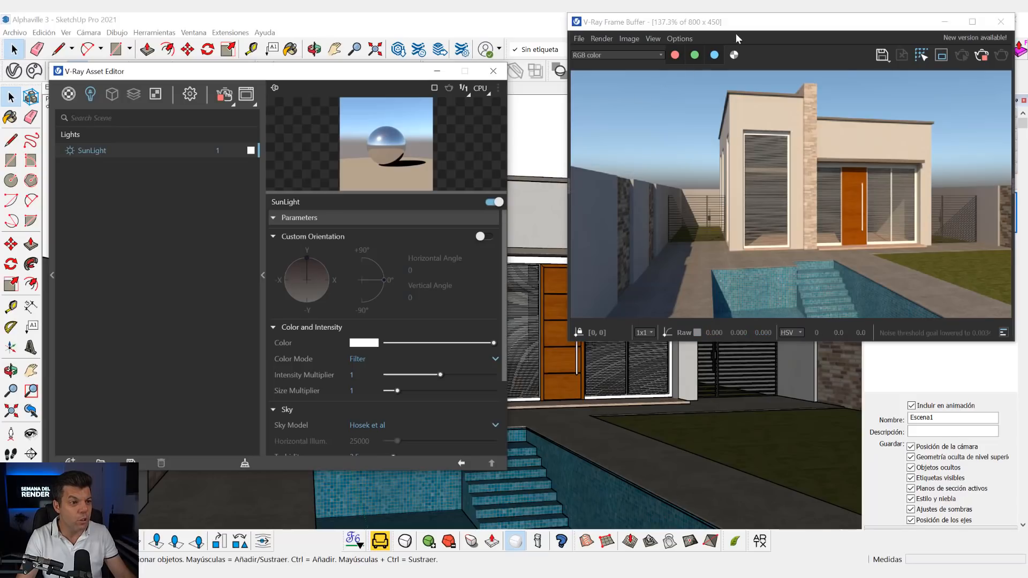
left_click_drag(752, 23, 529, 33)
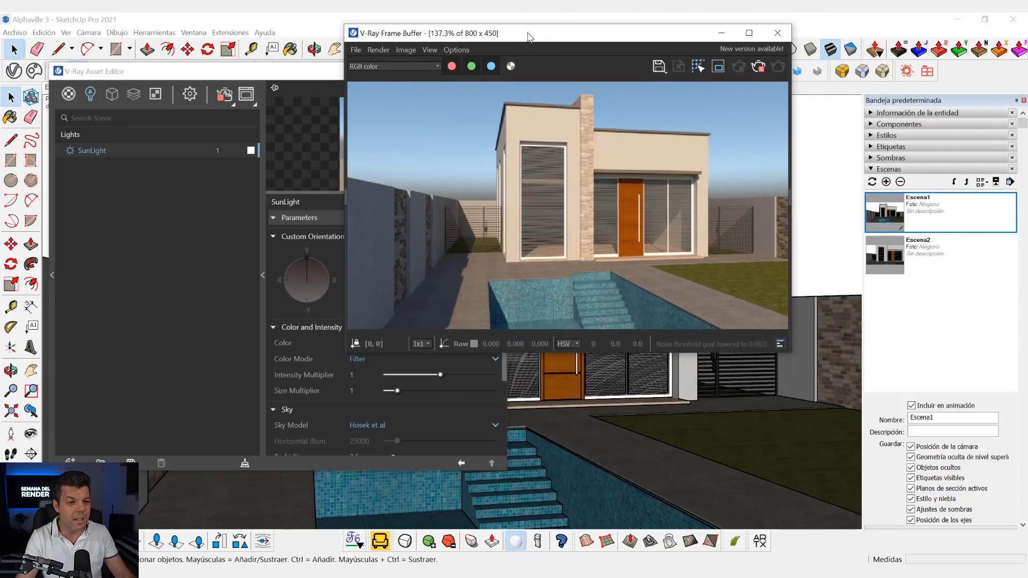
left_click(891, 170)
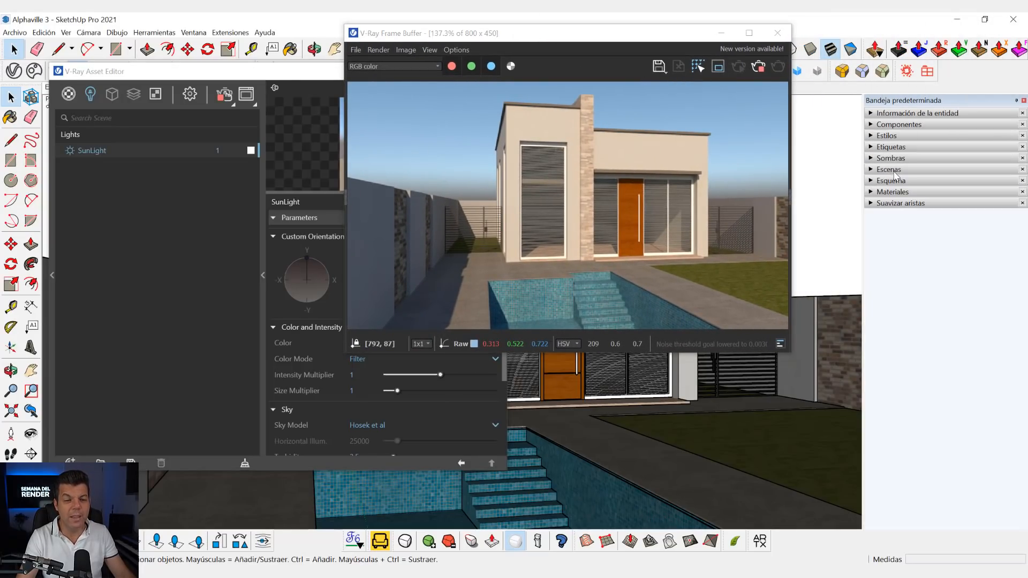
left_click(891, 158)
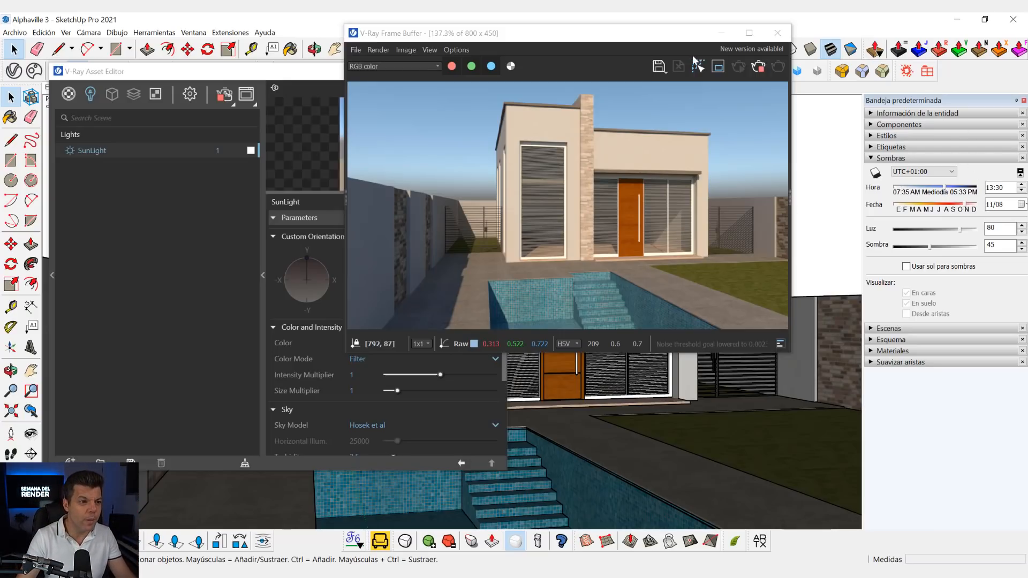
left_click_drag(677, 39, 861, 66)
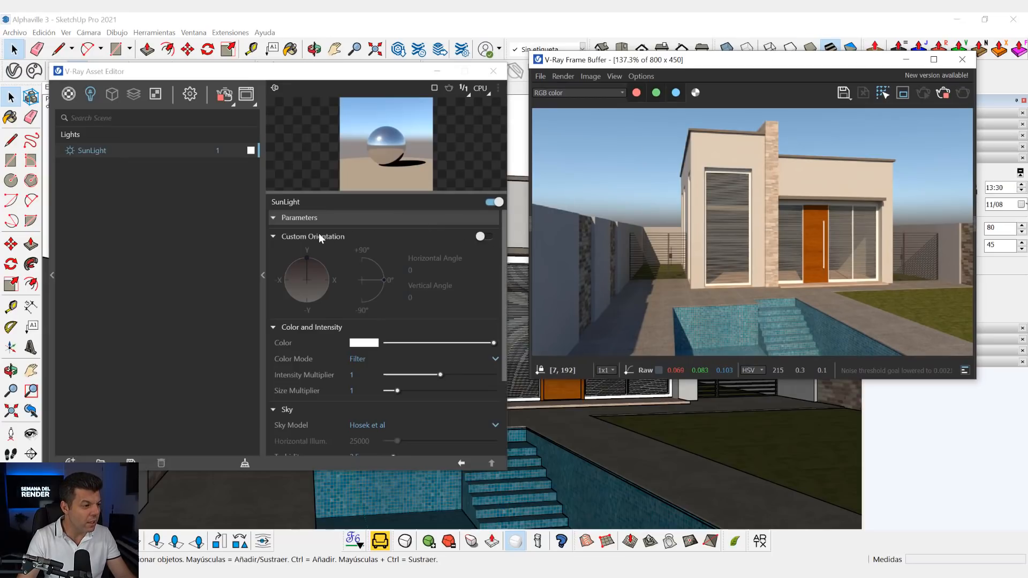
- Enable Custom Orientation for the SunLight and set its vertical angle to 30
left_click(485, 236)
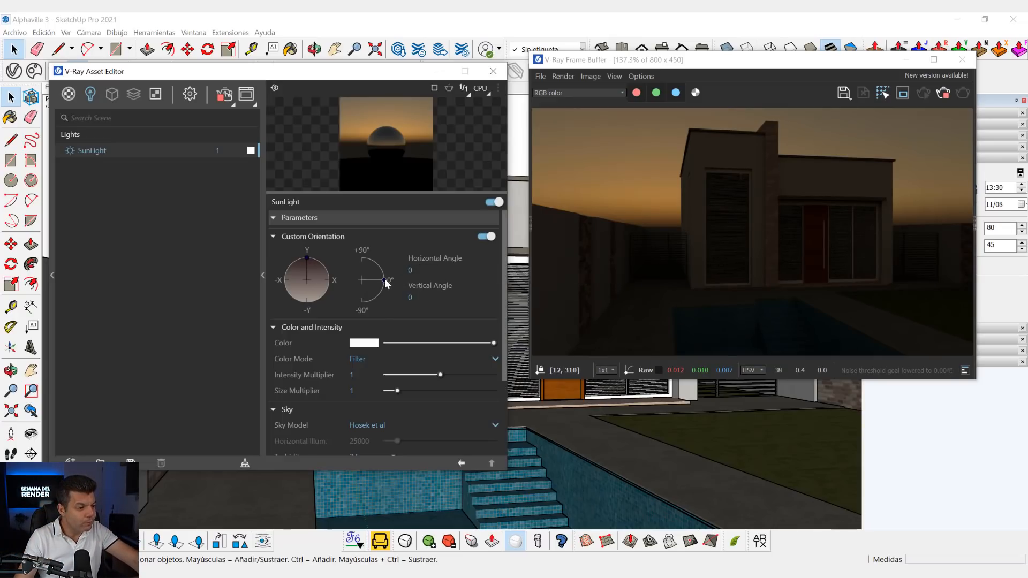
left_click_drag(384, 279, 385, 266)
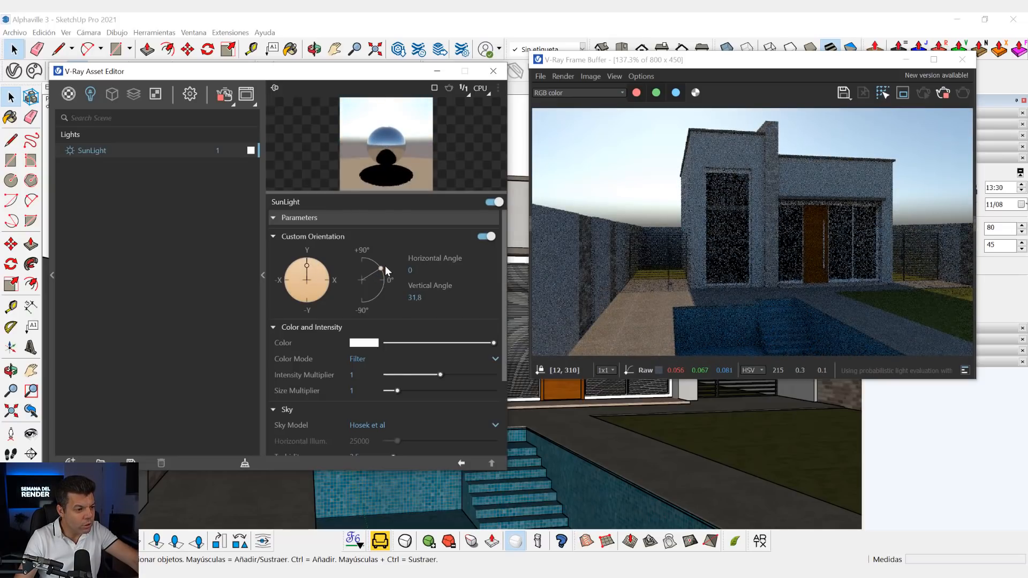
left_click(423, 298)
type("3")
key("Return")
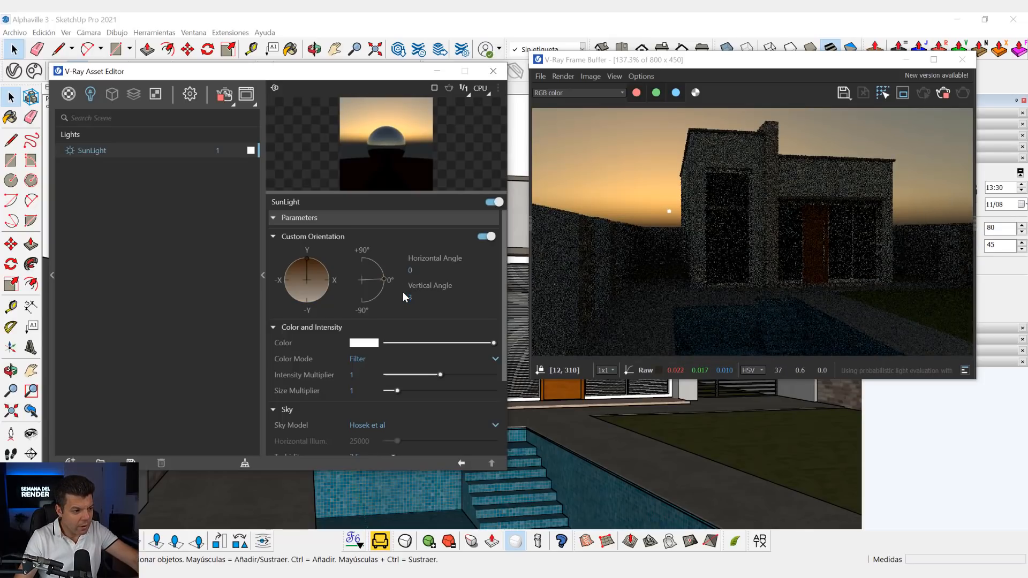
type("0")
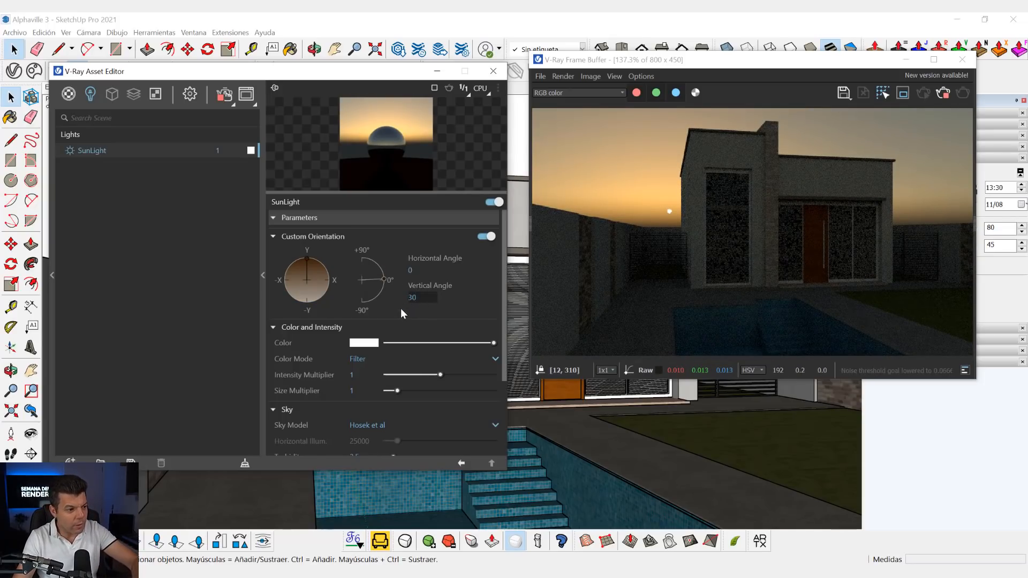
key("Return")
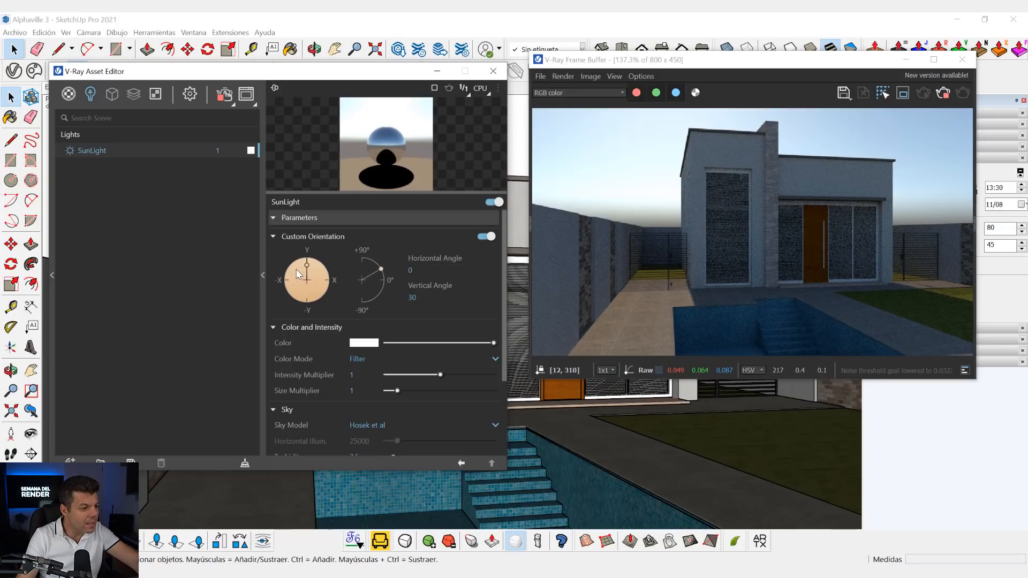
- Rotate the SunLight to a horizontal angle of about 111.2 and enlarge the render preview
left_click_drag(309, 265, 330, 291)
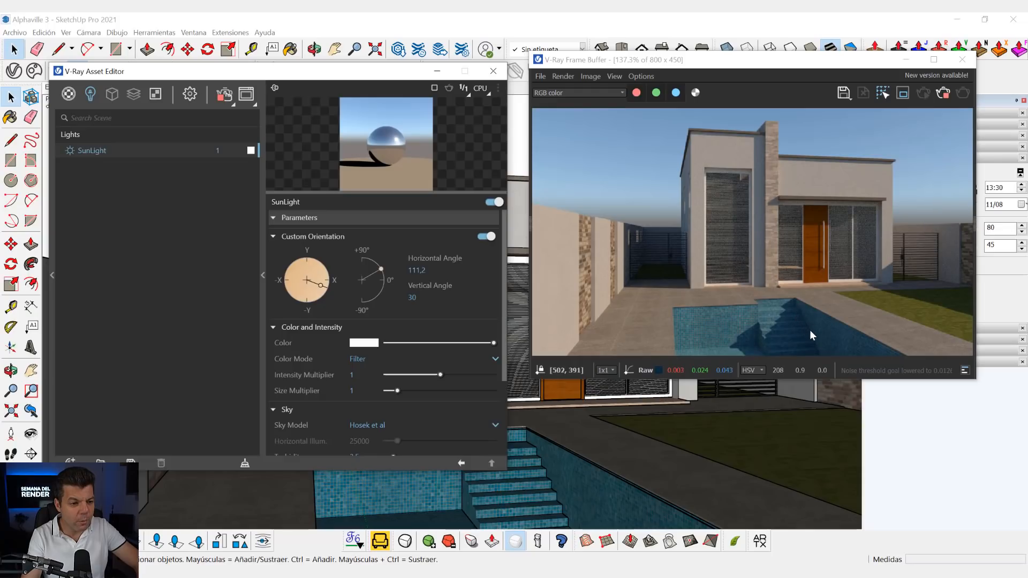
left_click_drag(825, 68, 875, 35)
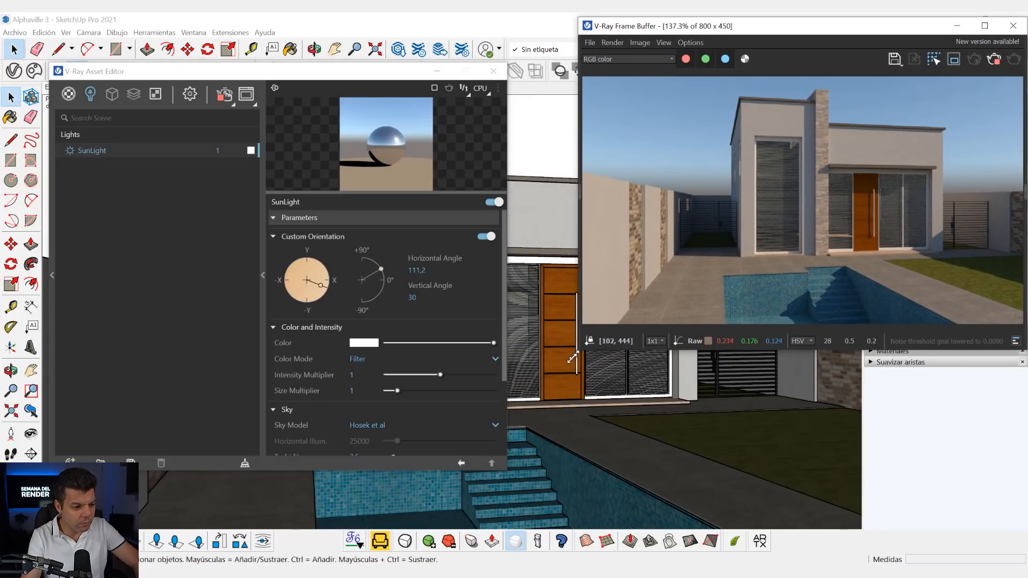
left_click_drag(582, 346, 524, 393)
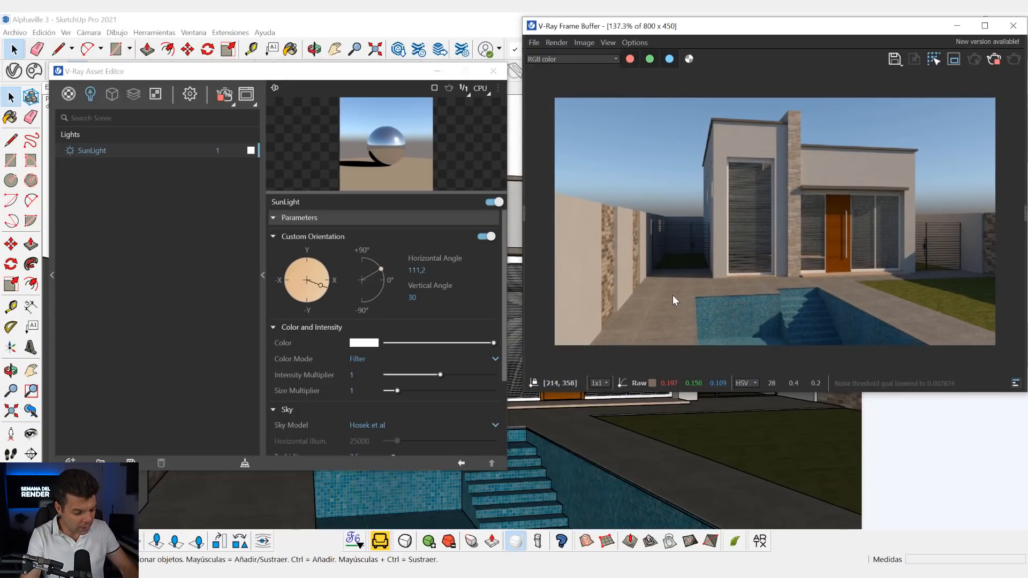
scroll(673, 294, "up", 1)
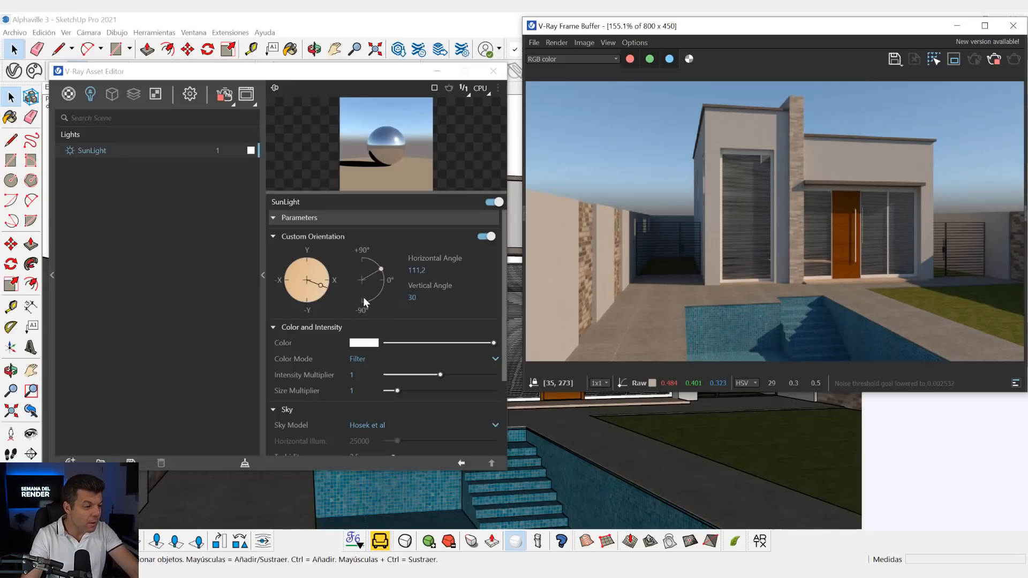
- Try different horizontal directions for the SunLight and leave its horizontal angle at about 114.4
left_click_drag(328, 290, 283, 301)
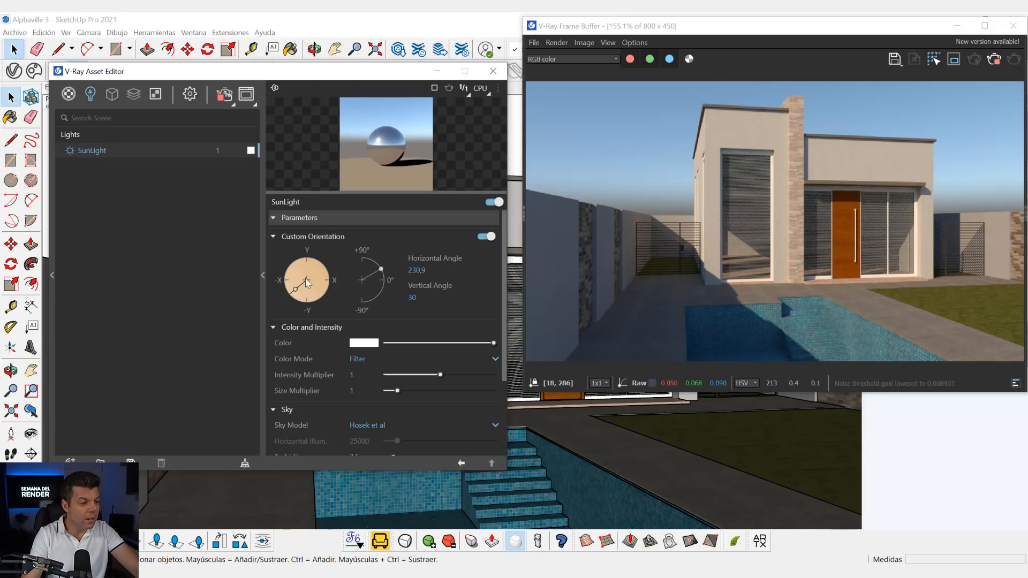
left_click_drag(296, 289, 292, 283)
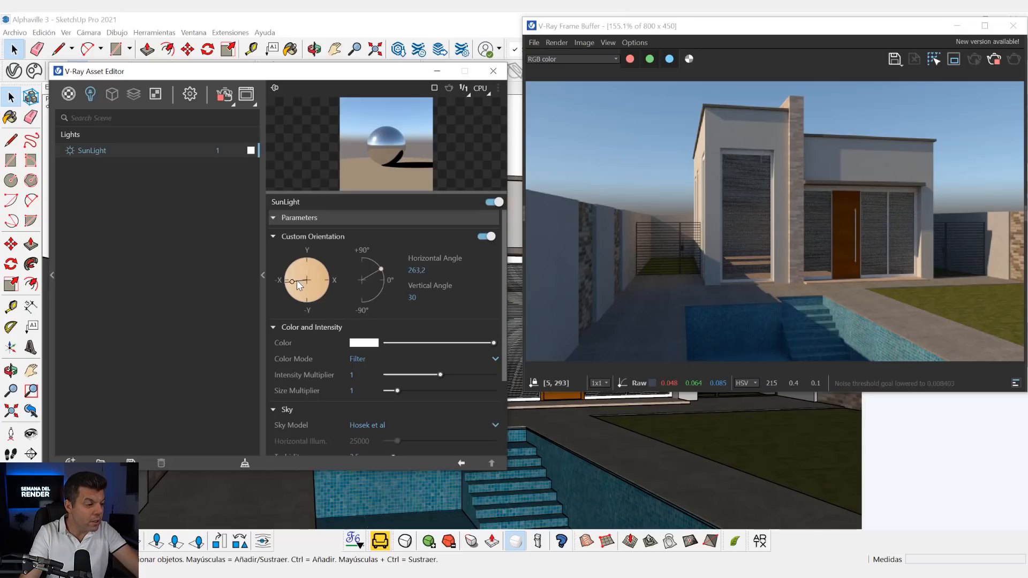
left_click_drag(297, 281, 320, 266)
left_click_drag(319, 262, 342, 288)
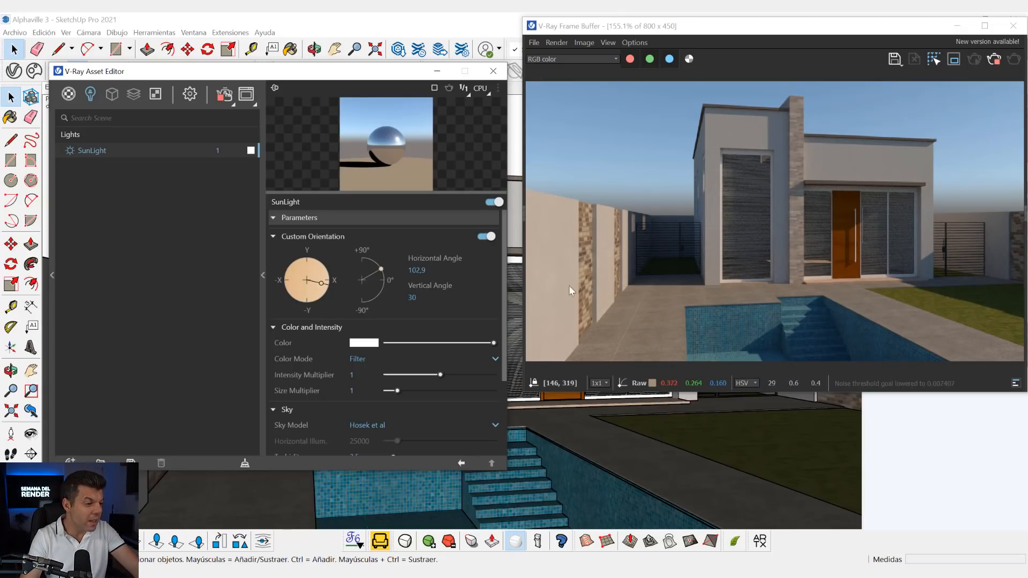
left_click_drag(321, 283, 283, 284)
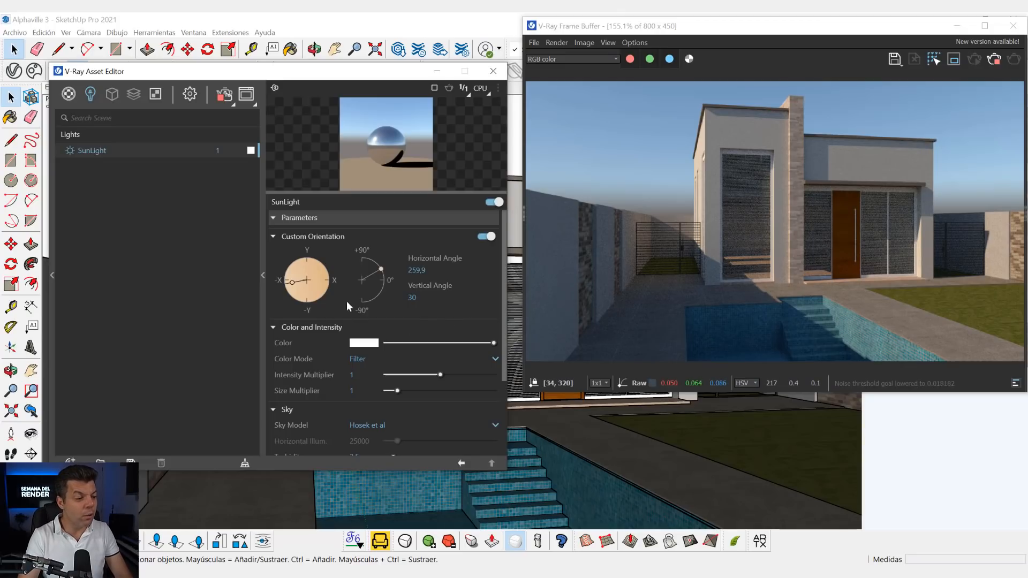
left_click_drag(293, 283, 331, 292)
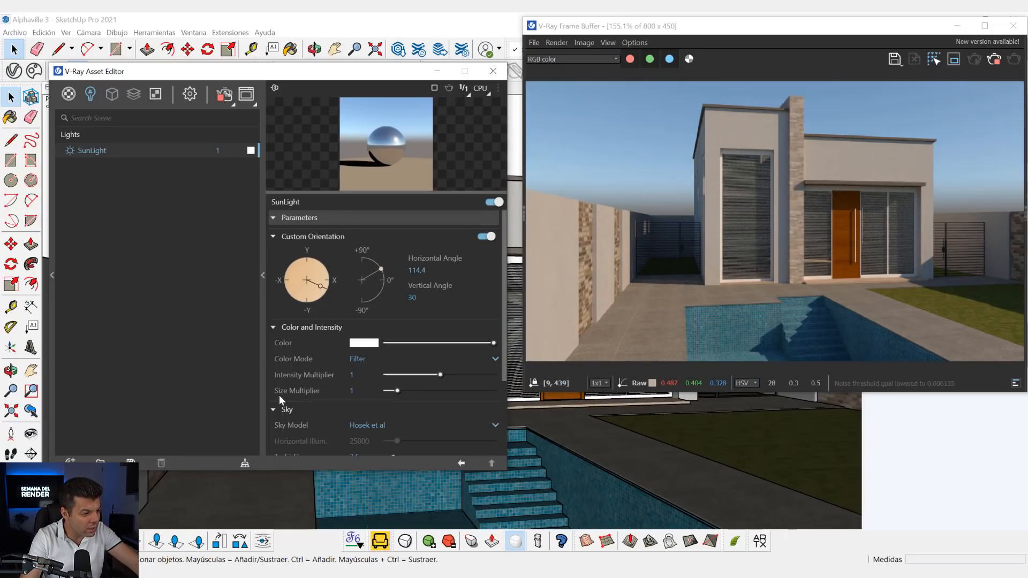
- Set the SunLight's Size Multiplier to 10 and inspect the shadow edges on the facade in close-up
double_click(359, 393)
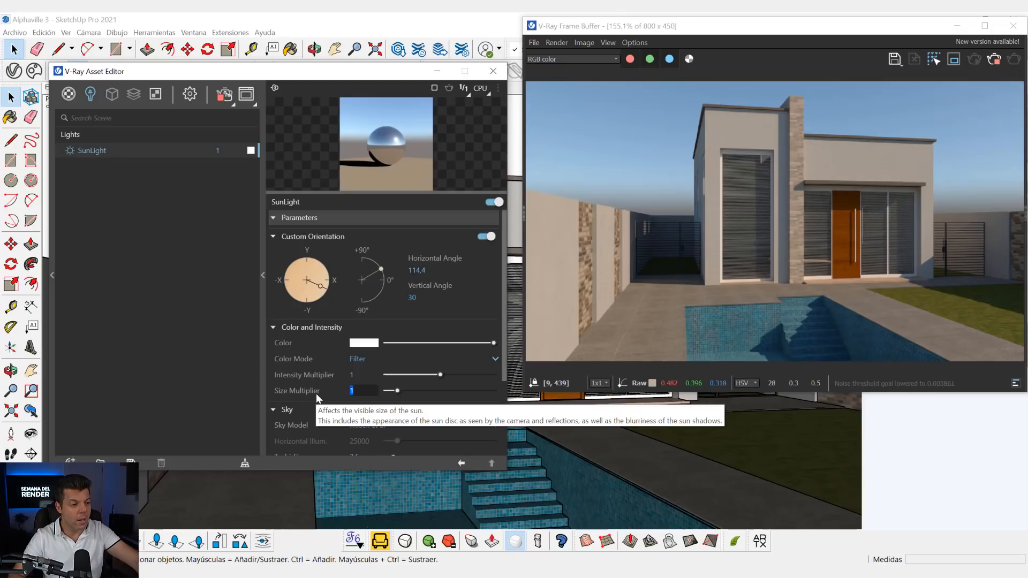
type("10")
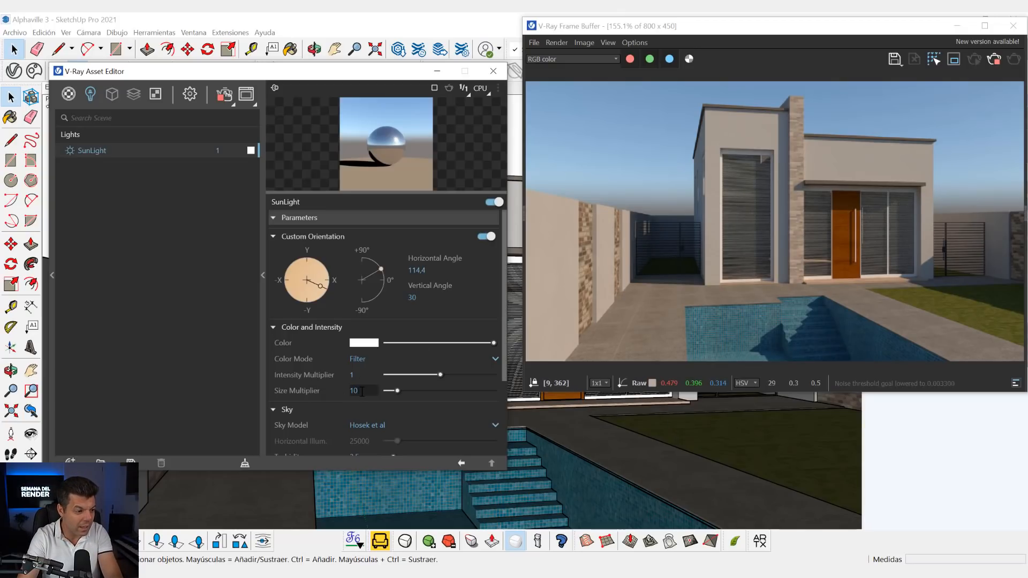
key("Return")
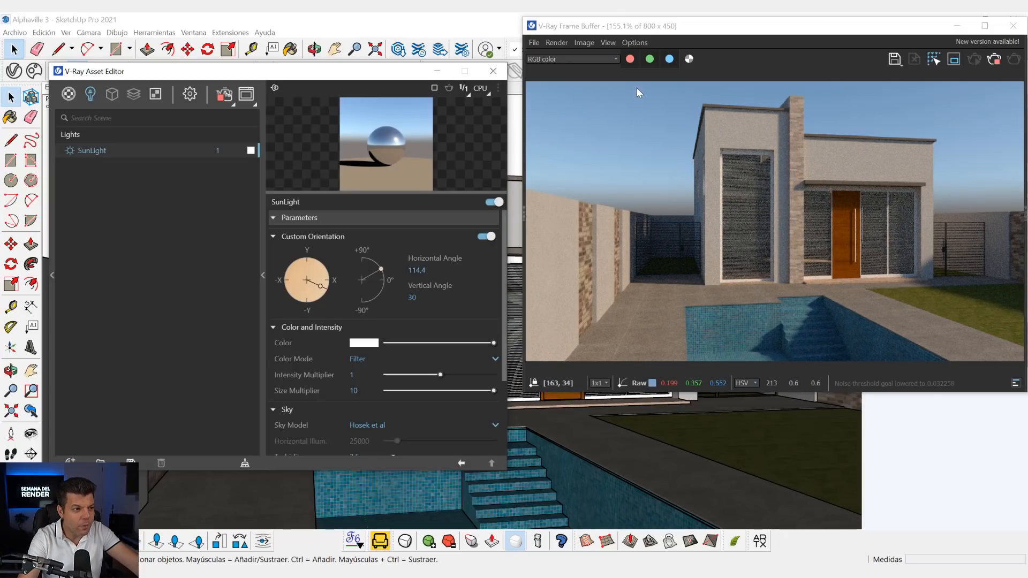
left_click_drag(657, 28, 913, 67)
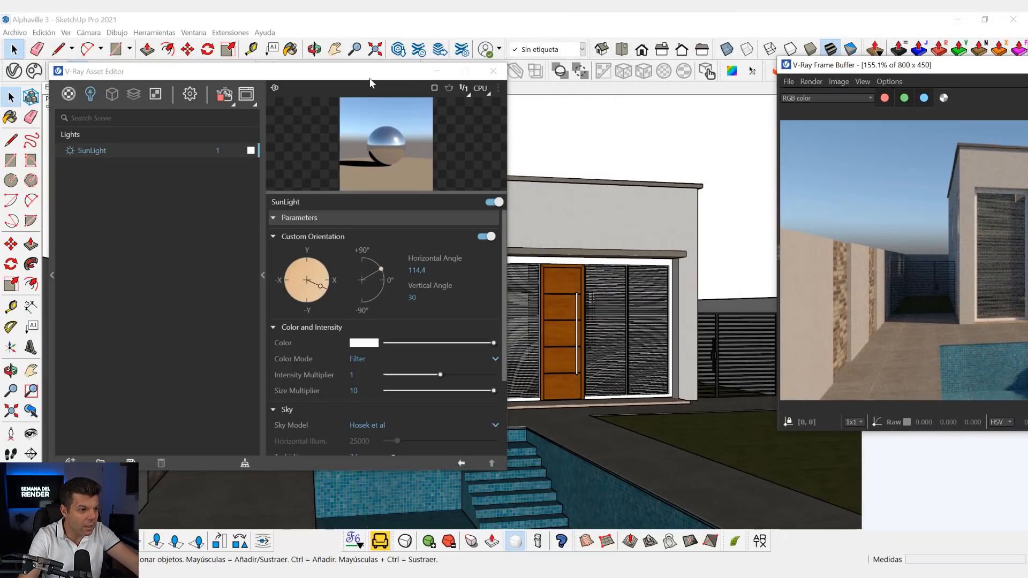
left_click_drag(371, 78, 126, 91)
left_click_drag(855, 66, 580, 51)
scroll(429, 274, "up", 3)
scroll(474, 252, "up", 3)
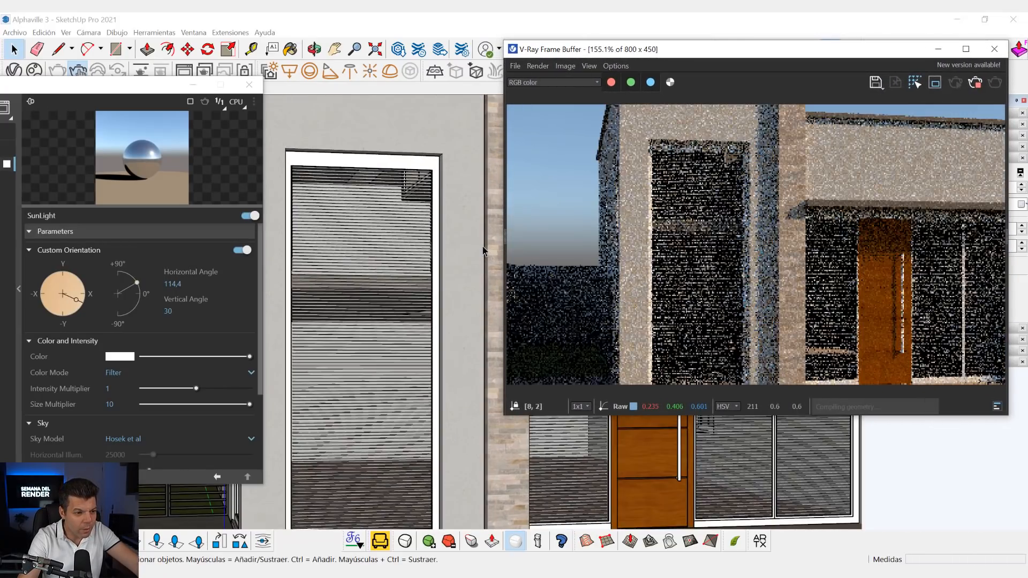
scroll(474, 253, "up", 1)
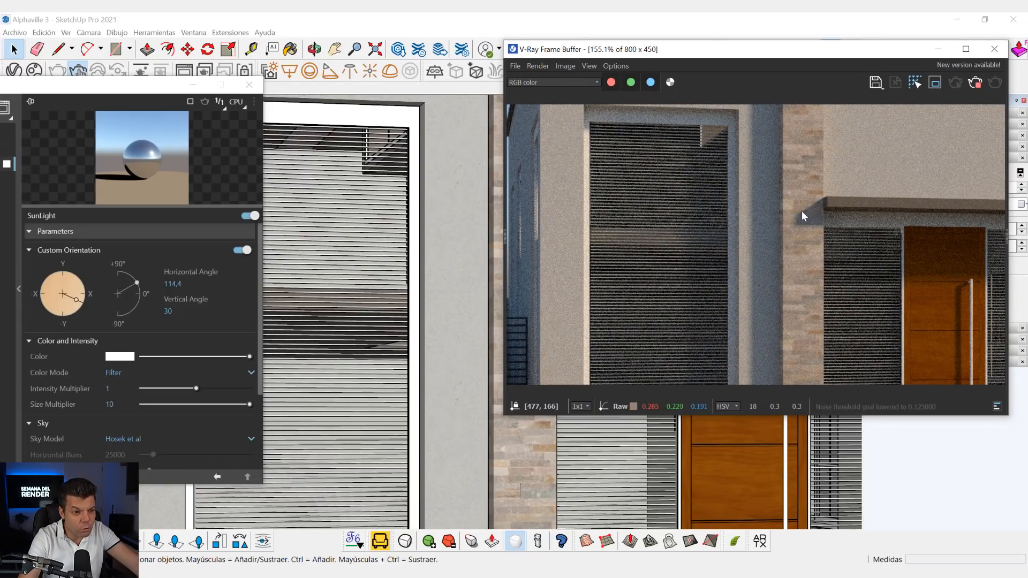
- Set the SunLight's Size Multiplier to 1 to compare the sharpness of the facade shadows
left_click(161, 88)
left_click_drag(160, 88, 370, 47)
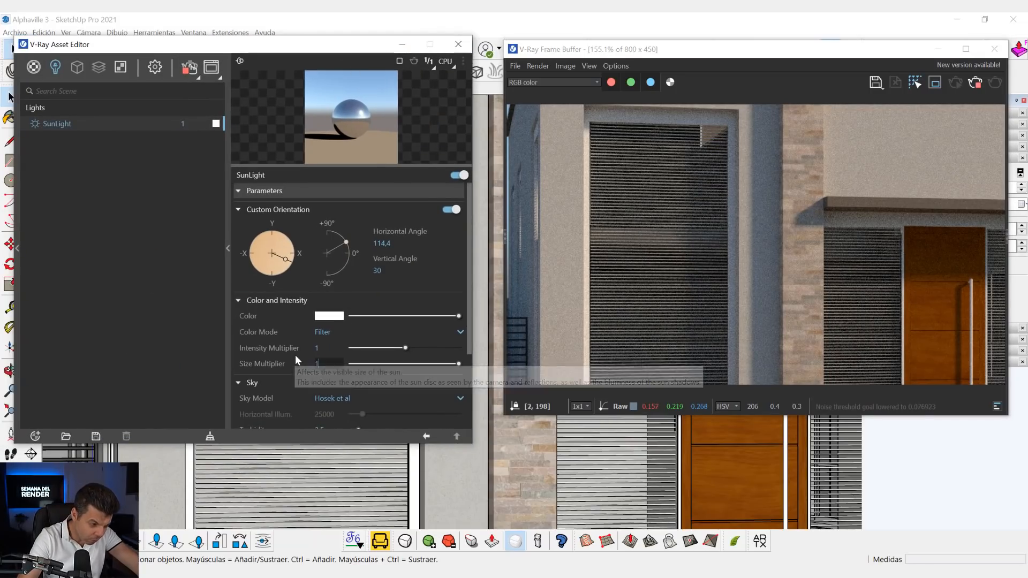
type("1")
key("Return")
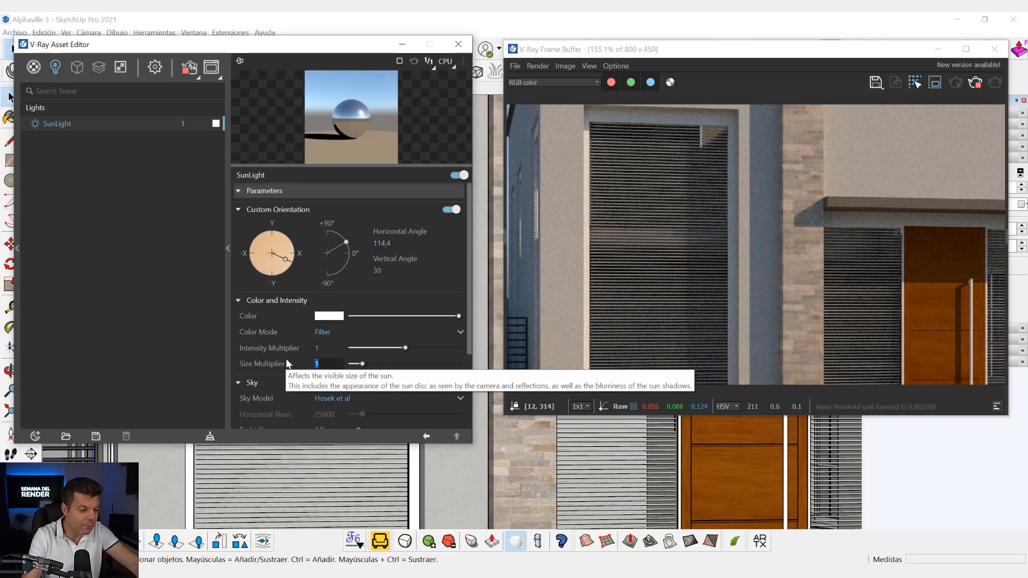
- Set the SunLight's Size Multiplier to 5, check the facade shadows and collapse the light's parameters
type("5")
key("Return")
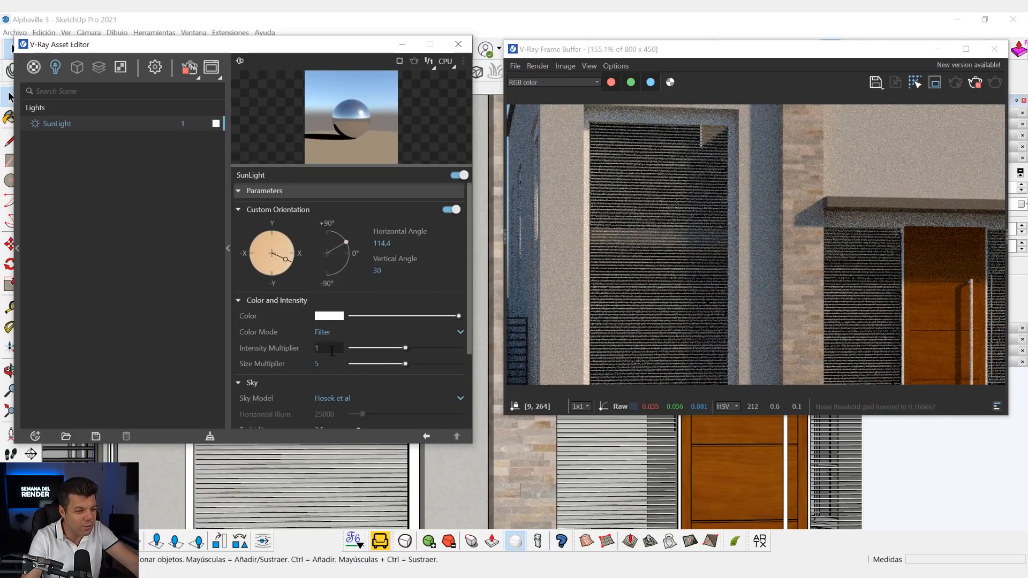
left_click(330, 368)
left_click_drag(330, 368, 282, 372)
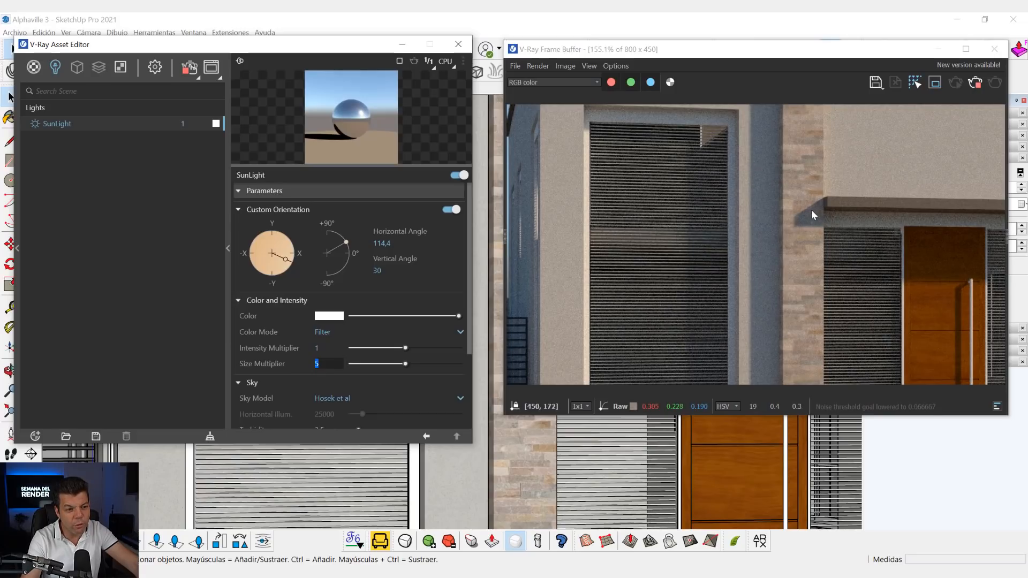
left_click(296, 191)
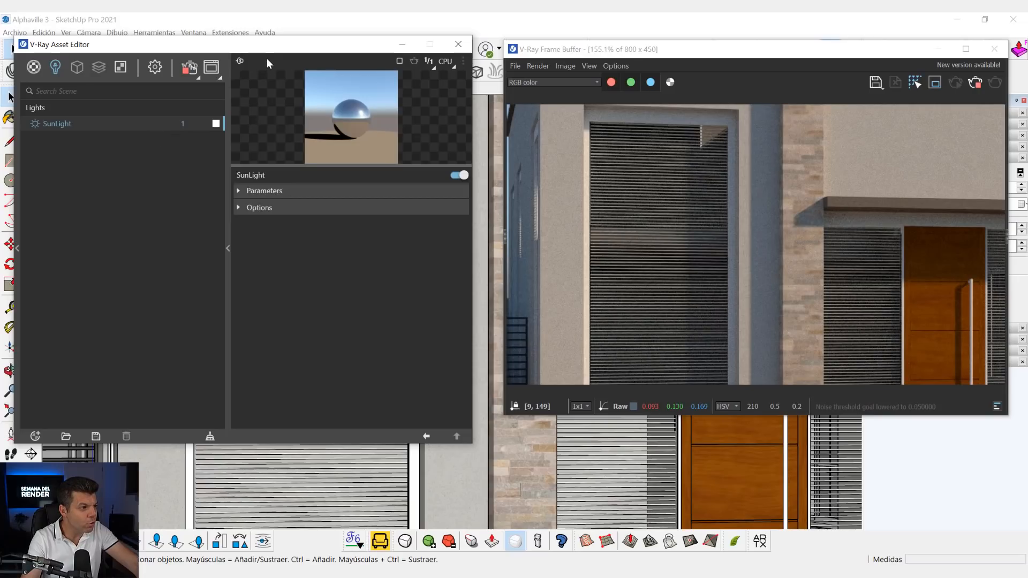
- Reframe the view to show the whole house with the pool and update Escena1 with this view
left_click_drag(266, 45, 254, 202)
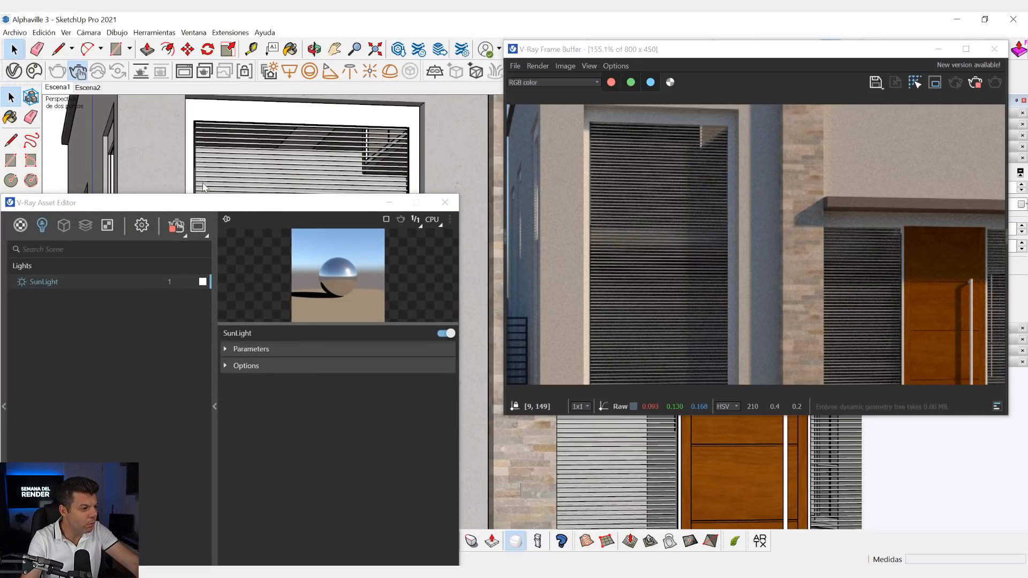
scroll(208, 190, "down", 10)
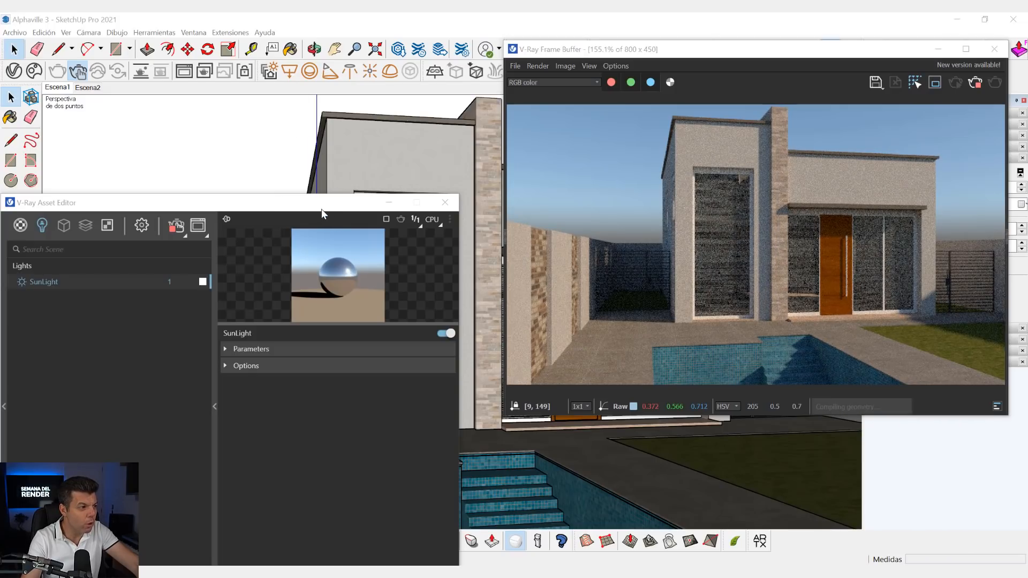
scroll(322, 210, "down", 1)
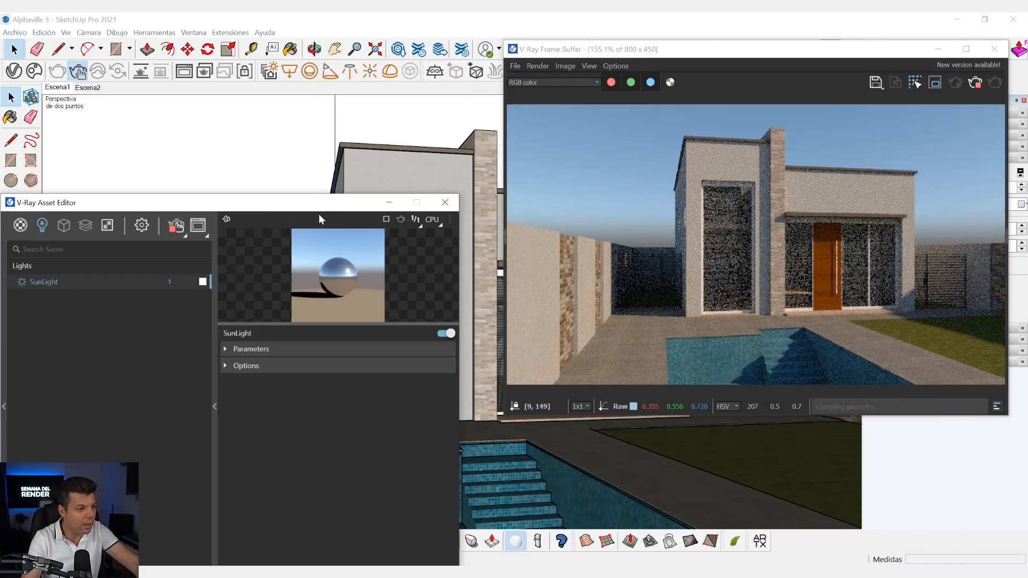
left_click_drag(313, 207, 362, 62)
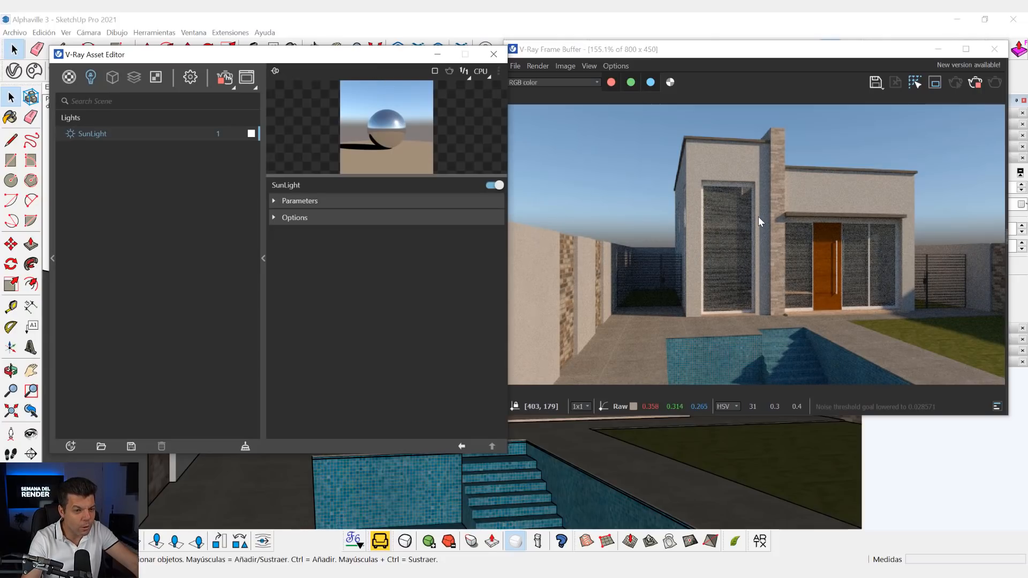
left_click_drag(301, 55, 311, 280)
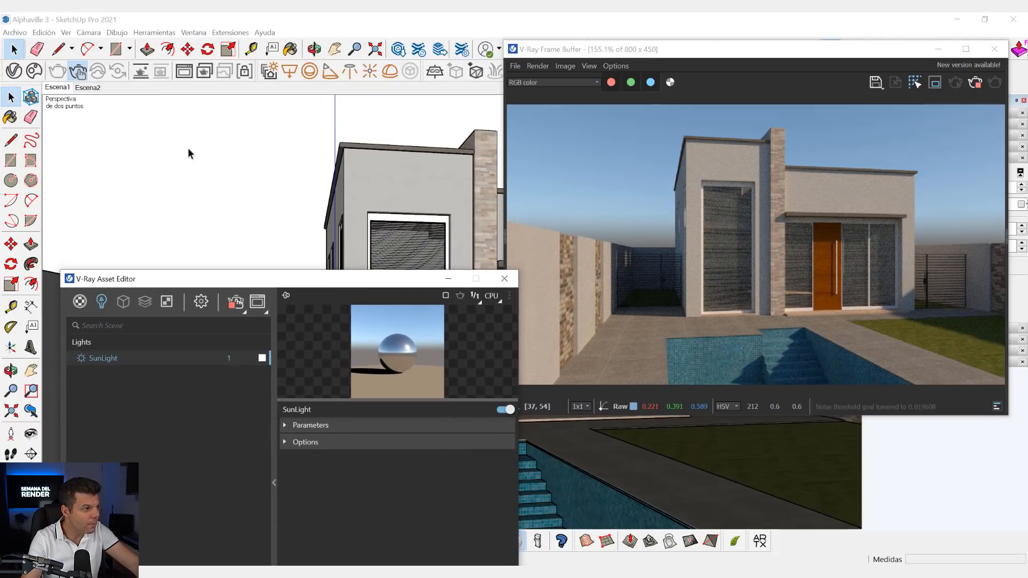
right_click(63, 86)
left_click(91, 134)
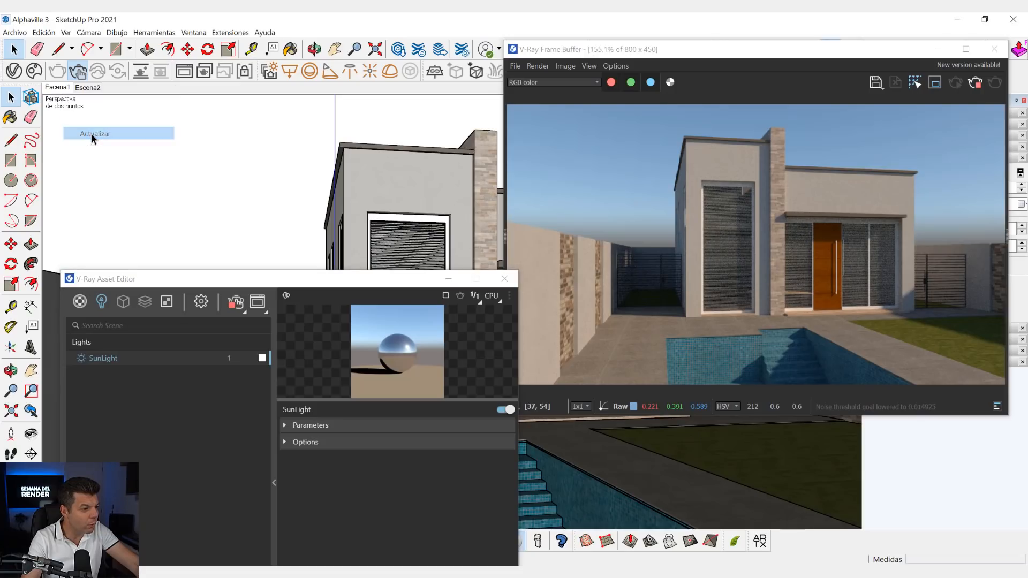
- Review the SunLight's options and its color, intensity and sky parameters
left_click_drag(282, 281, 262, 57)
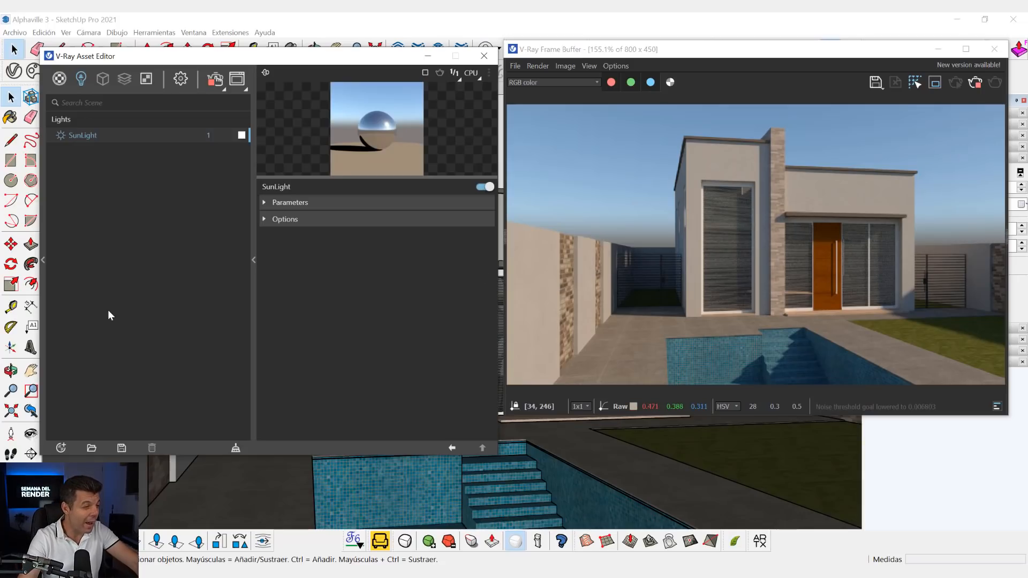
left_click(275, 216)
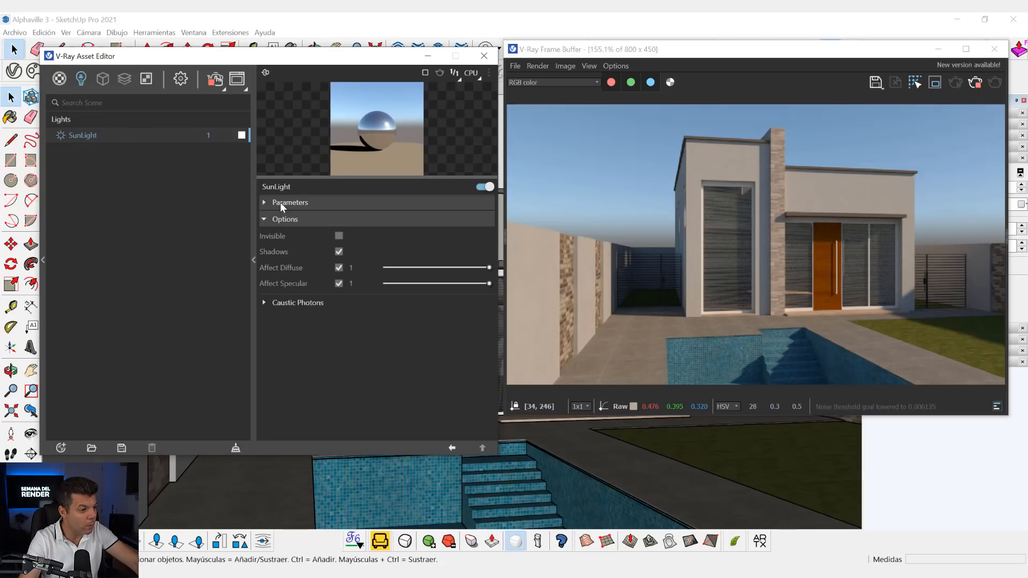
left_click(280, 203)
scroll(377, 333, "down", 2)
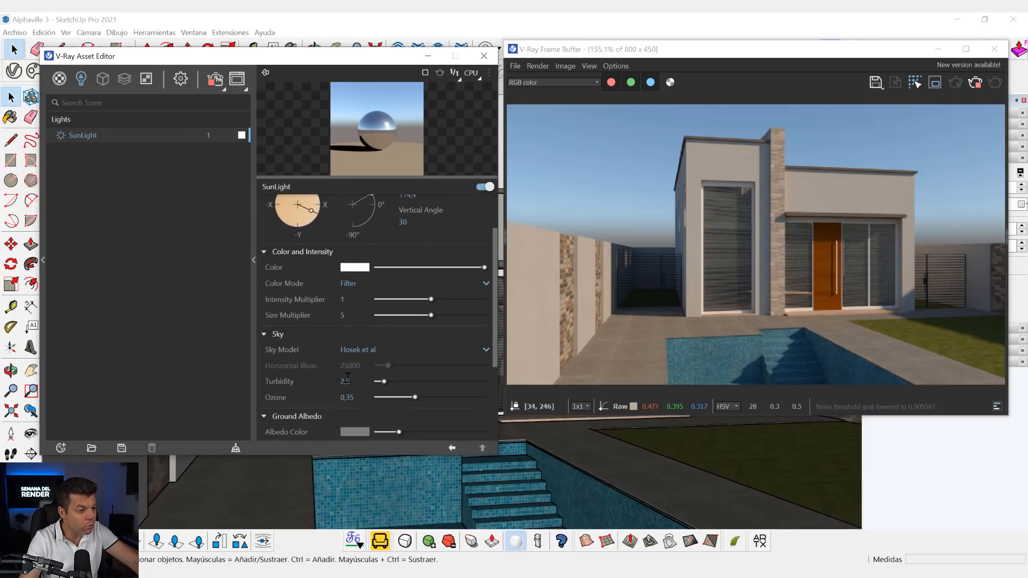
scroll(379, 322, "up", 2)
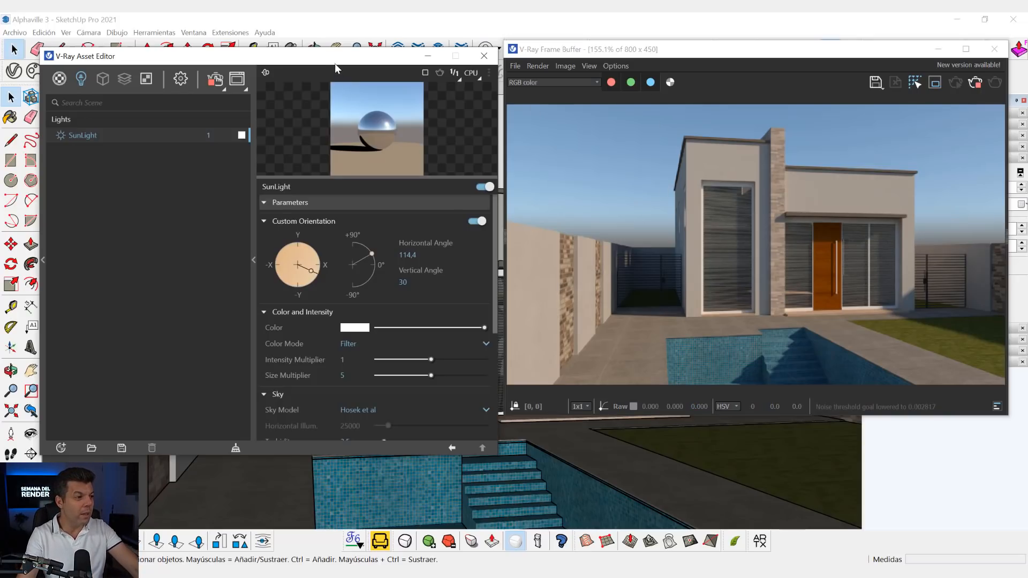
- Stop the interactive render and close the V-Ray Frame Buffer and Asset Editor
mouse_move(335, 53)
left_mouse_down()
mouse_move(328, 170)
mouse_move(363, 262)
left_mouse_up()
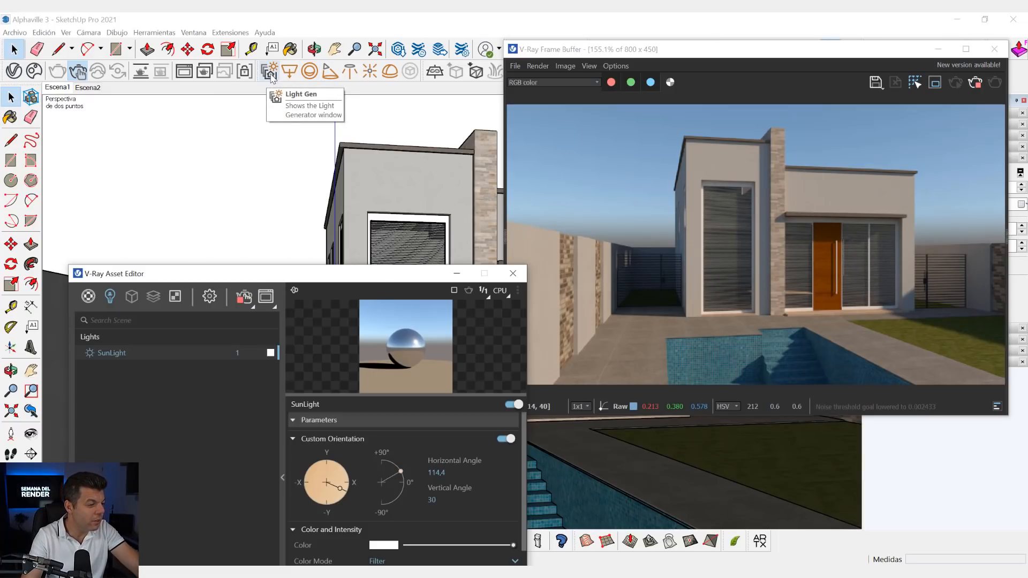
left_click(976, 84)
left_click(995, 49)
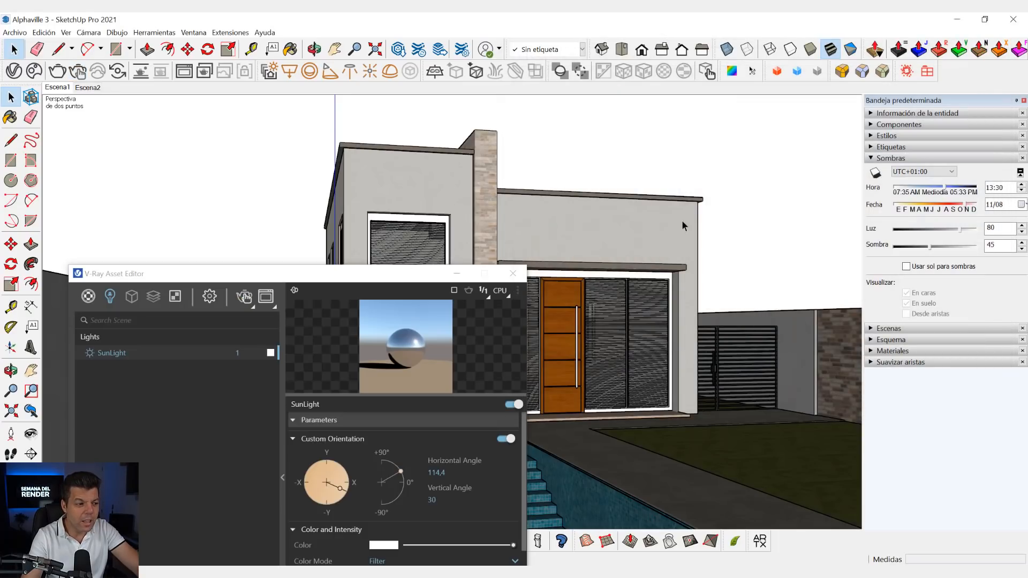
left_click(513, 274)
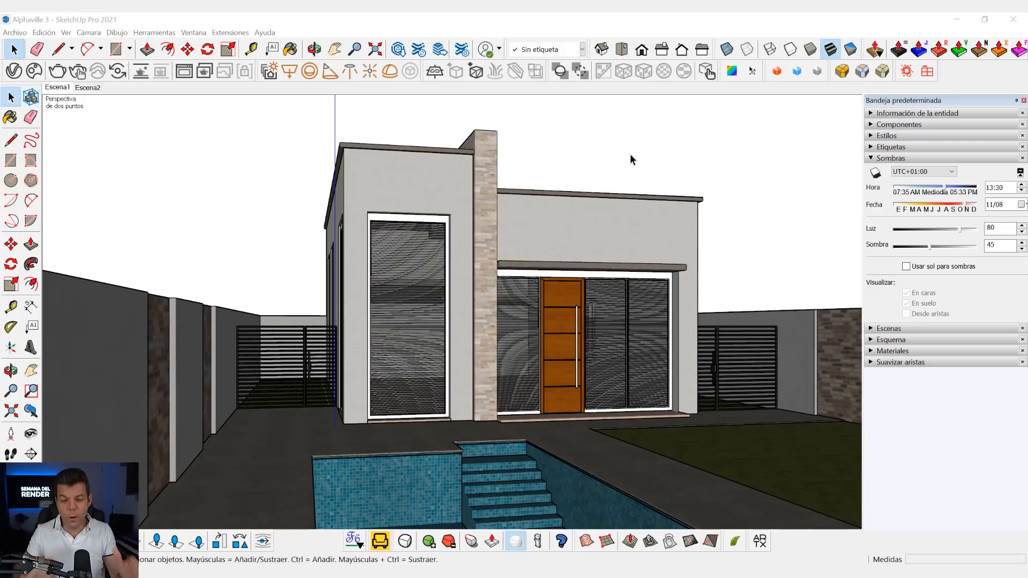
left_click(631, 154)
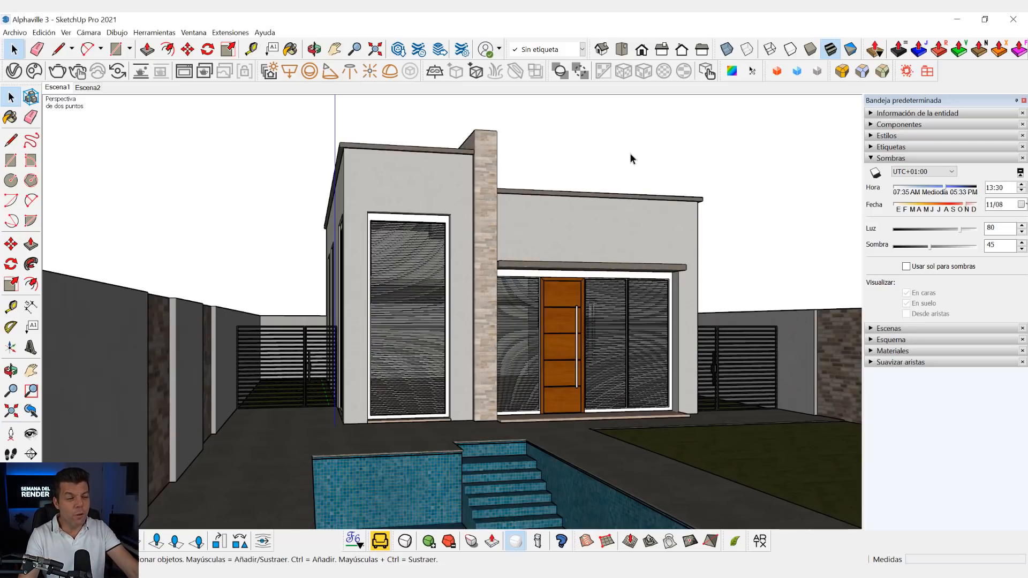
- Set up Light Gen for an exterior with Sun & Sky, using 4 altitude variations and 4 azimuth variations
left_click(273, 79)
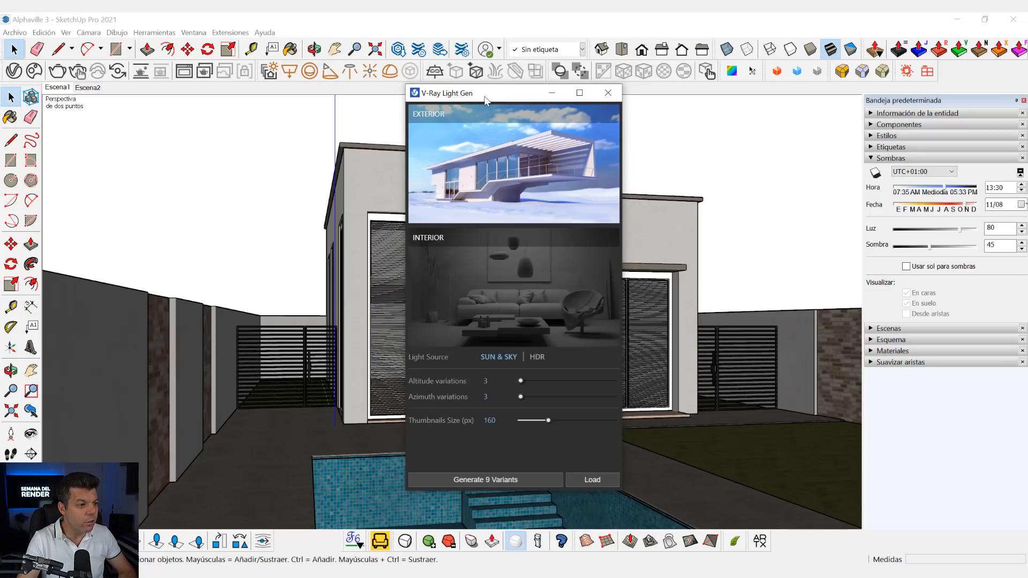
mouse_move(472, 99)
left_mouse_down()
mouse_move(466, 115)
mouse_move(465, 103)
left_mouse_up()
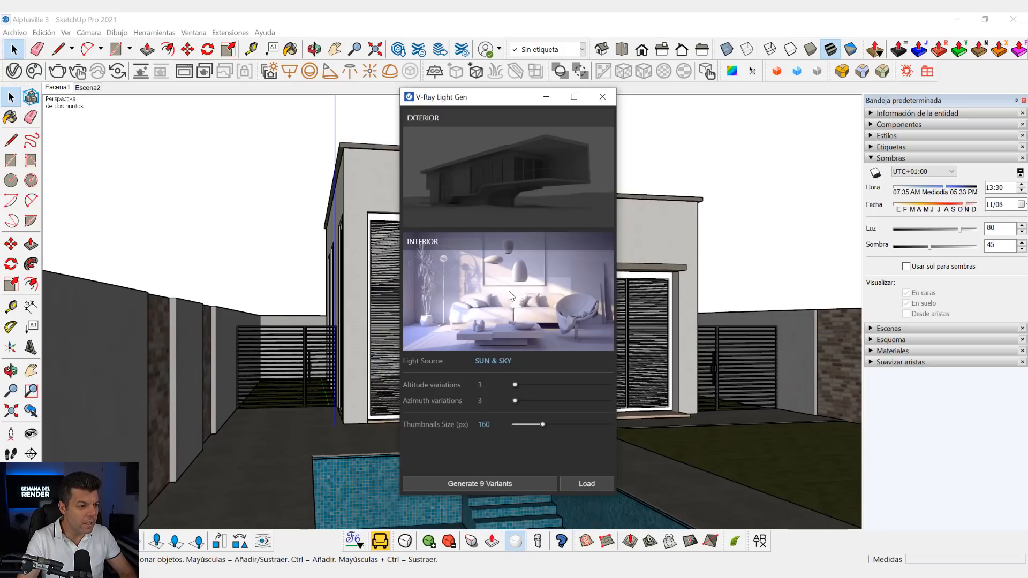
mouse_move(489, 365)
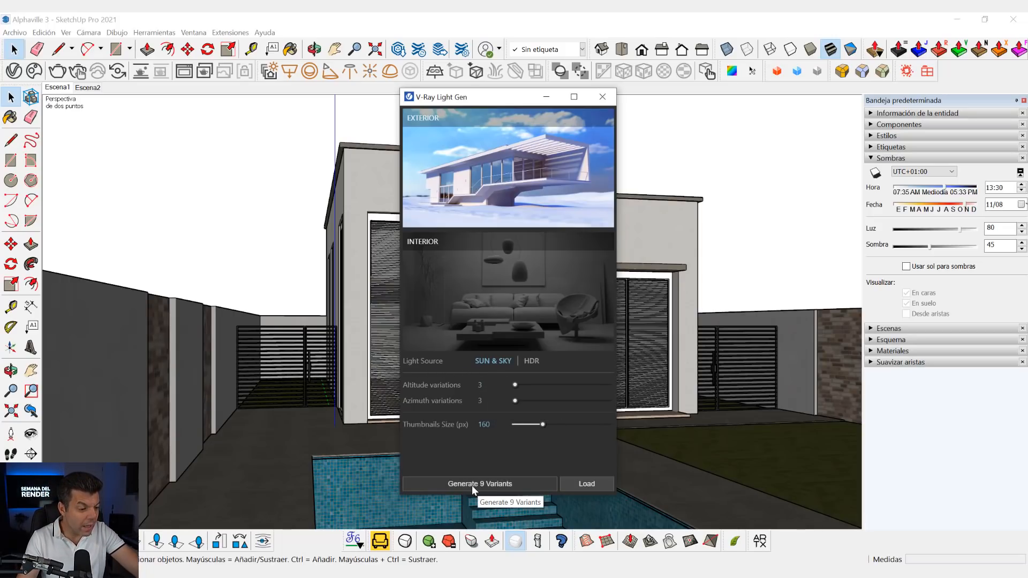
double_click(479, 385)
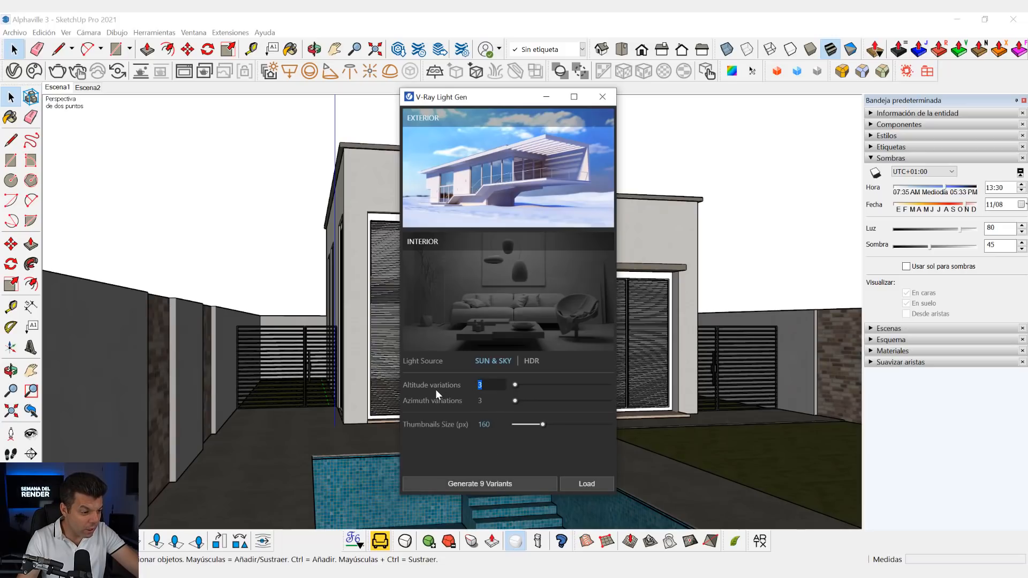
type("4")
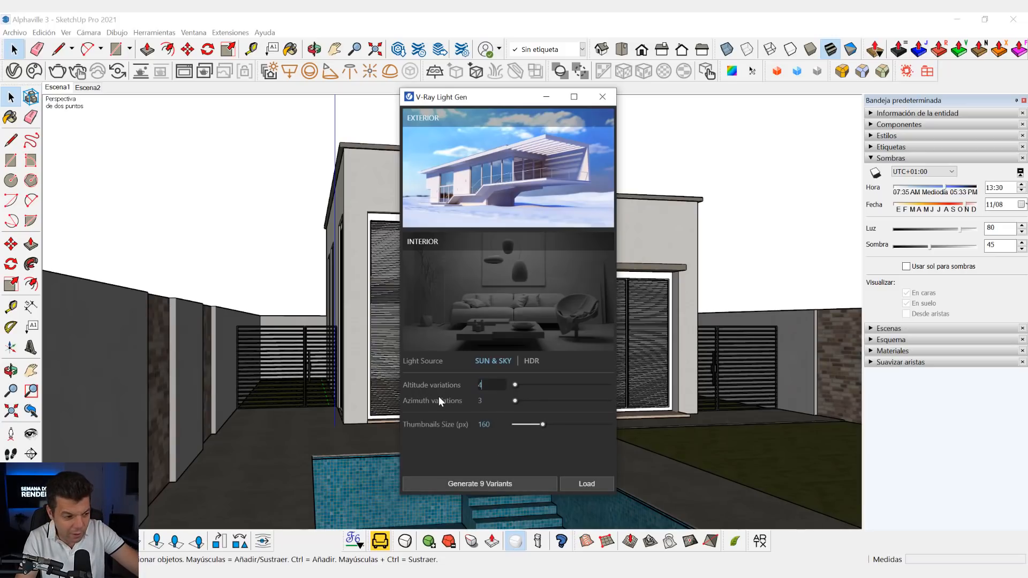
left_click(487, 401)
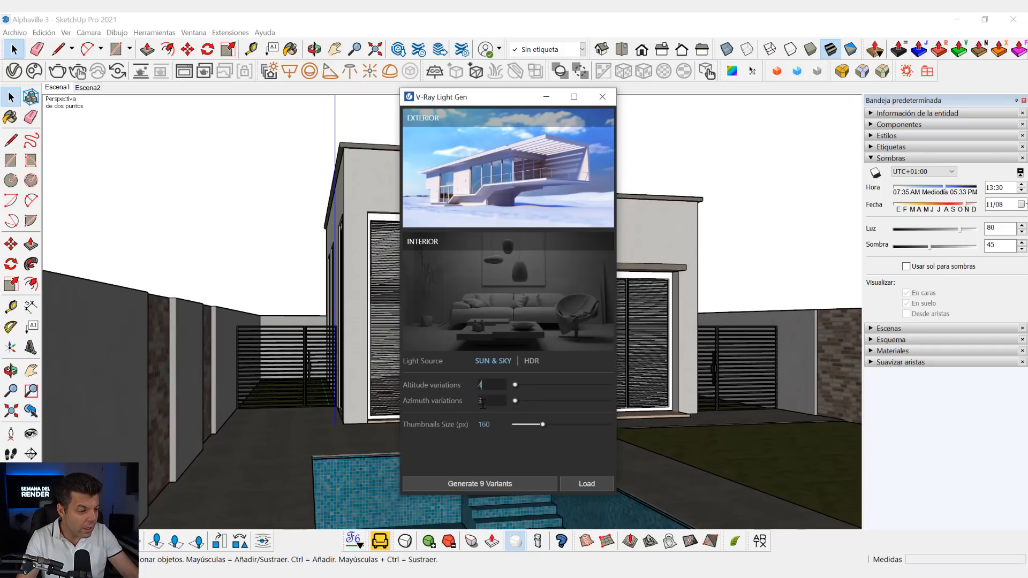
left_click_drag(488, 401, 458, 400)
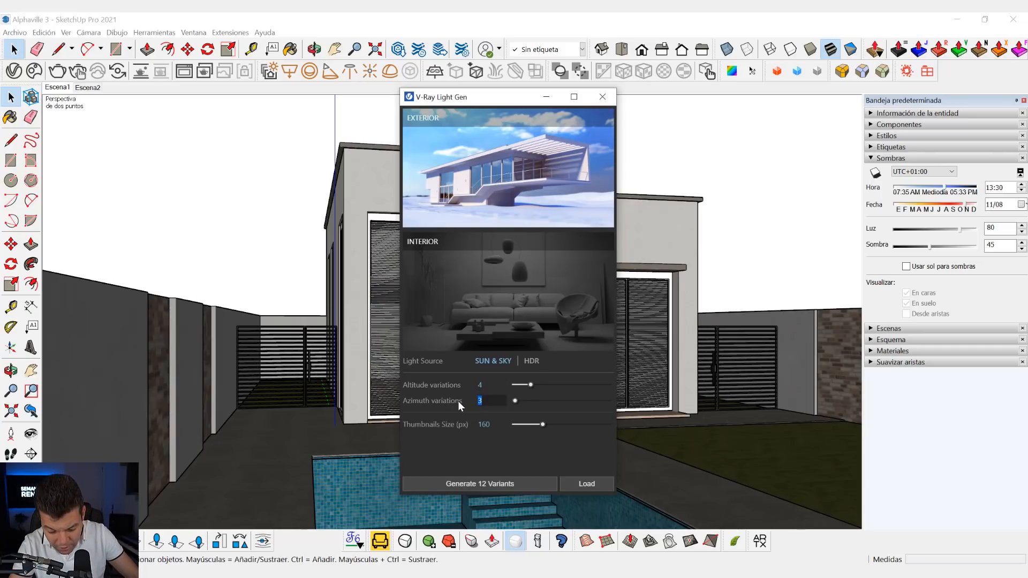
key("Return")
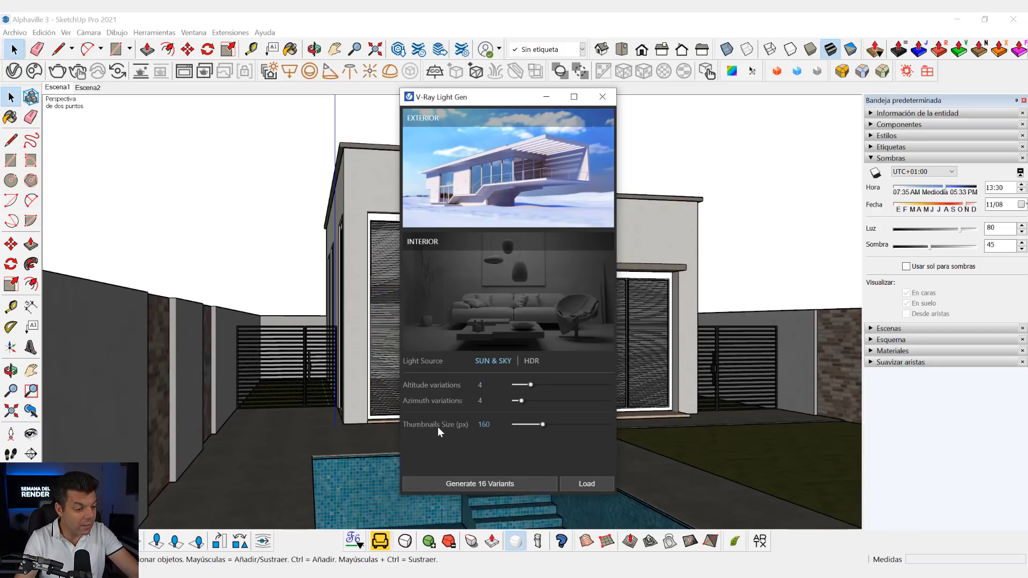
- Set the Light Gen thumbnails size to 400 px and generate the 16 variants in a maximized window
left_click_drag(543, 424, 587, 429)
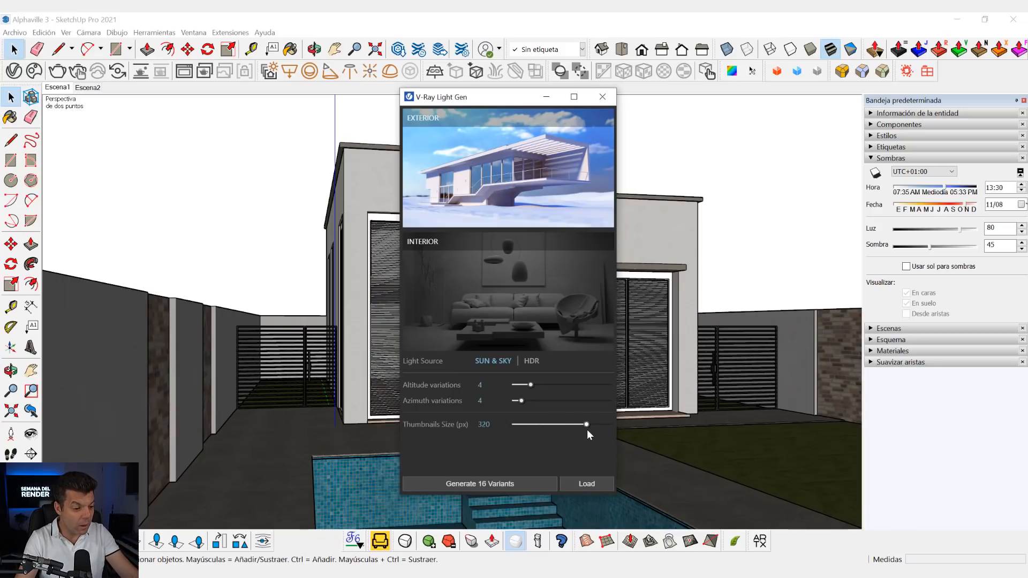
left_click(484, 483)
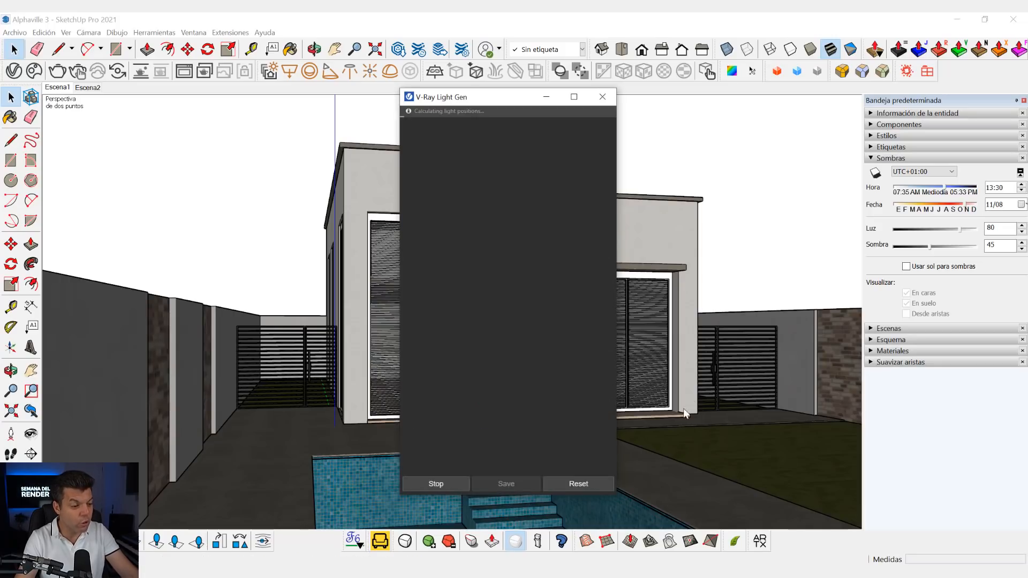
left_click(574, 97)
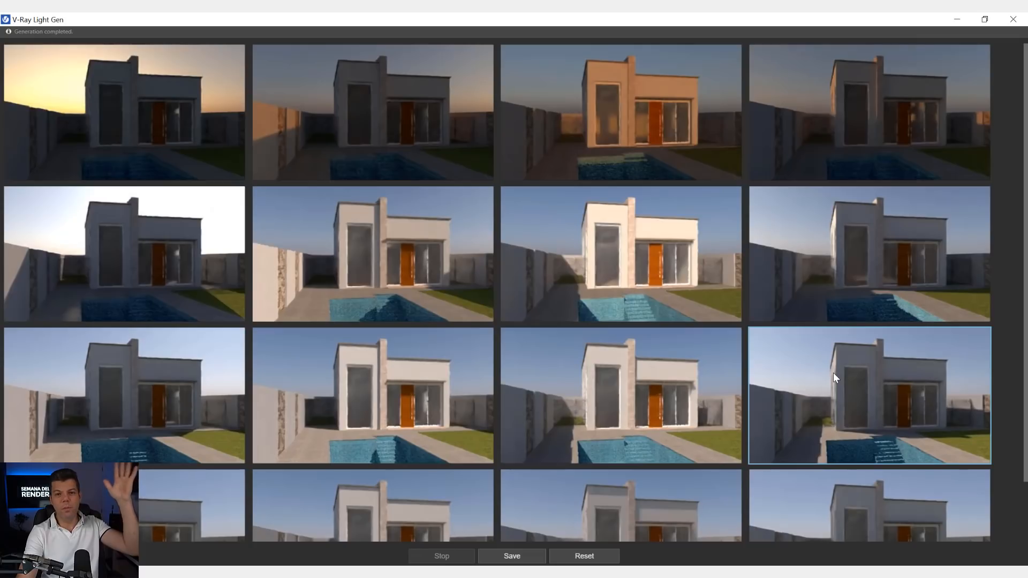
- Compare the generated lighting variants, apply the one in the second row, second column, and close Light Gen
scroll(764, 387, "down", 3)
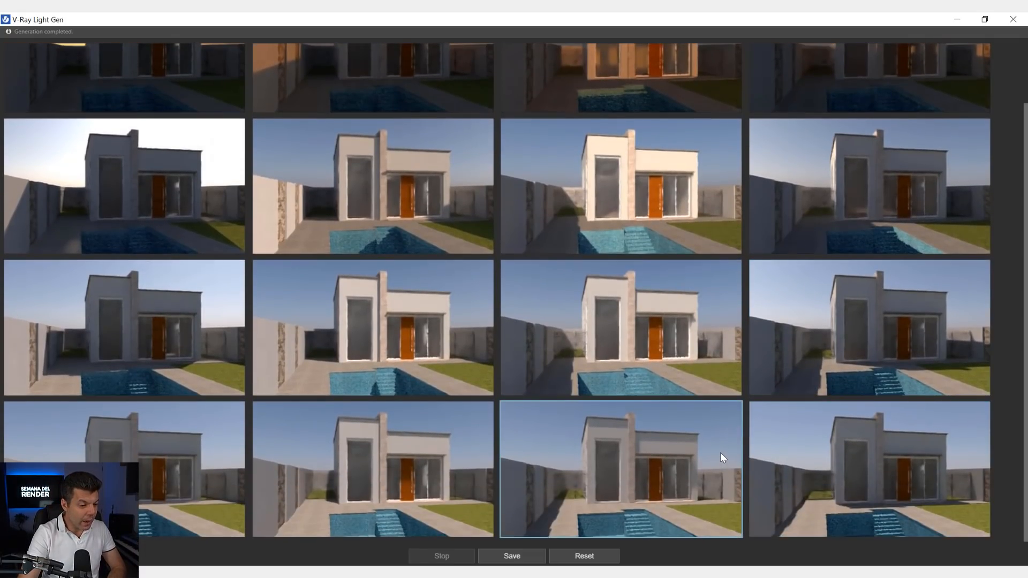
scroll(487, 482, "up", 3)
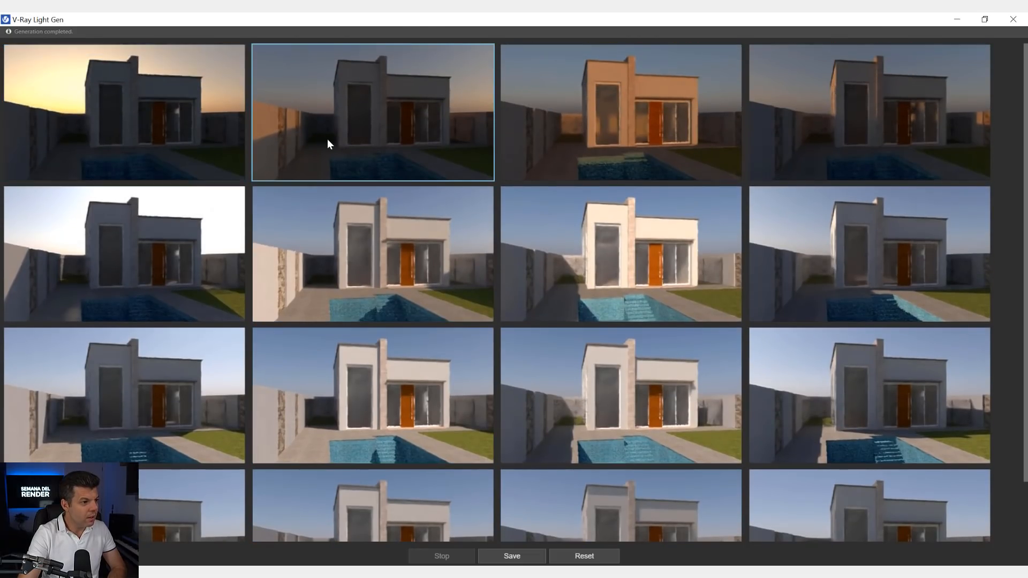
left_click(661, 299)
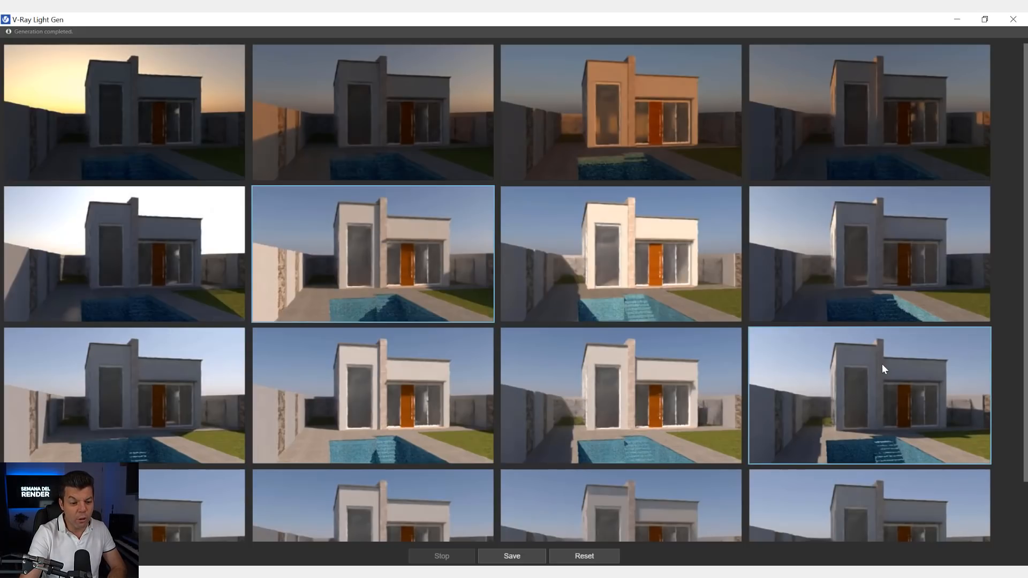
left_click(834, 358)
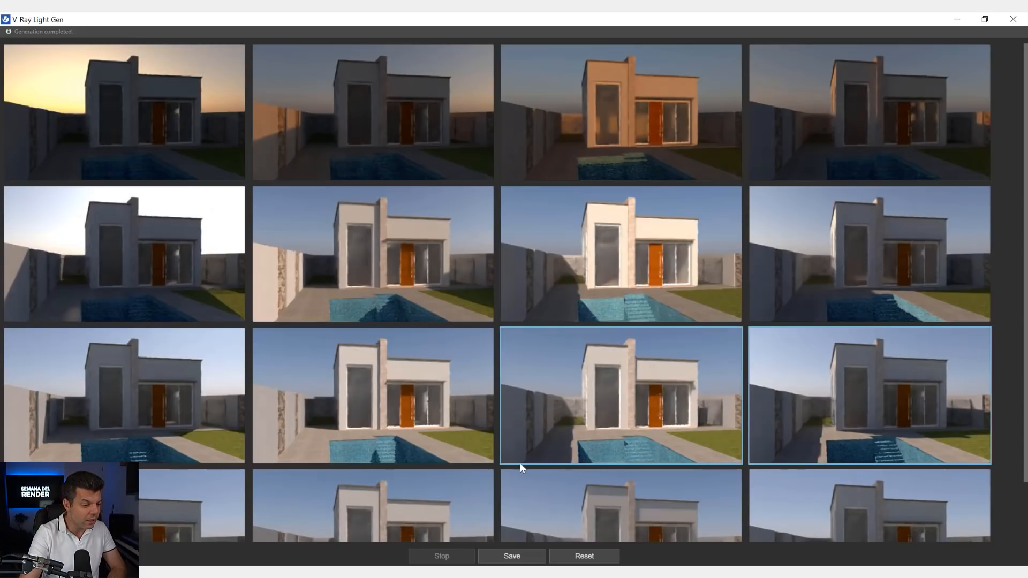
scroll(519, 463, "down", 2)
left_click(385, 449)
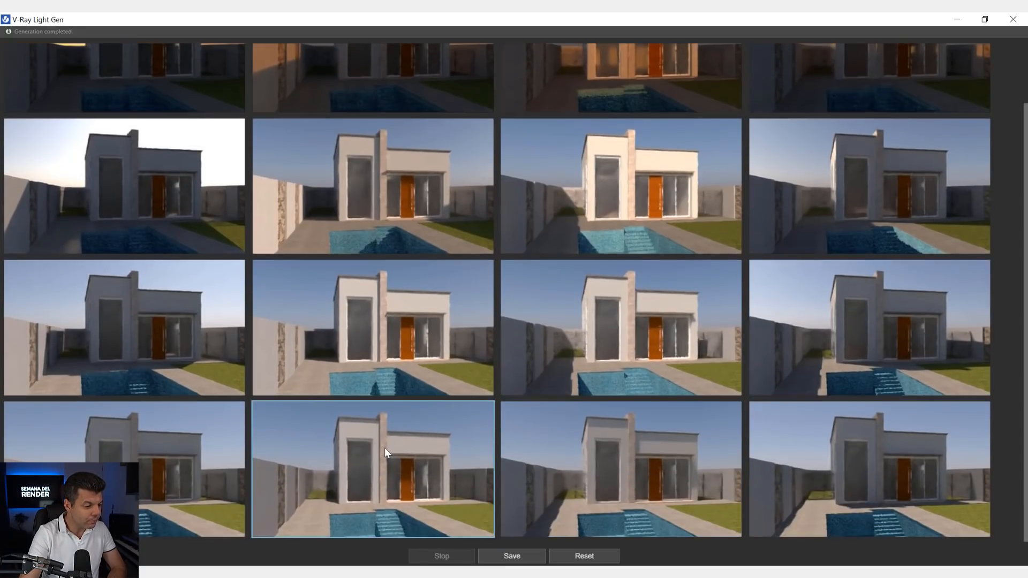
scroll(406, 448, "up", 2)
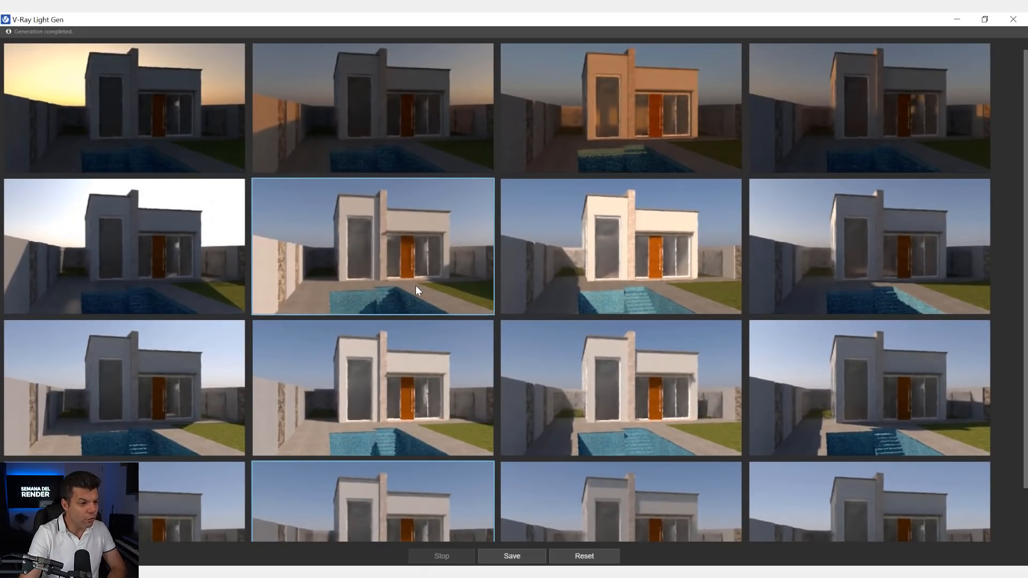
left_click(403, 278)
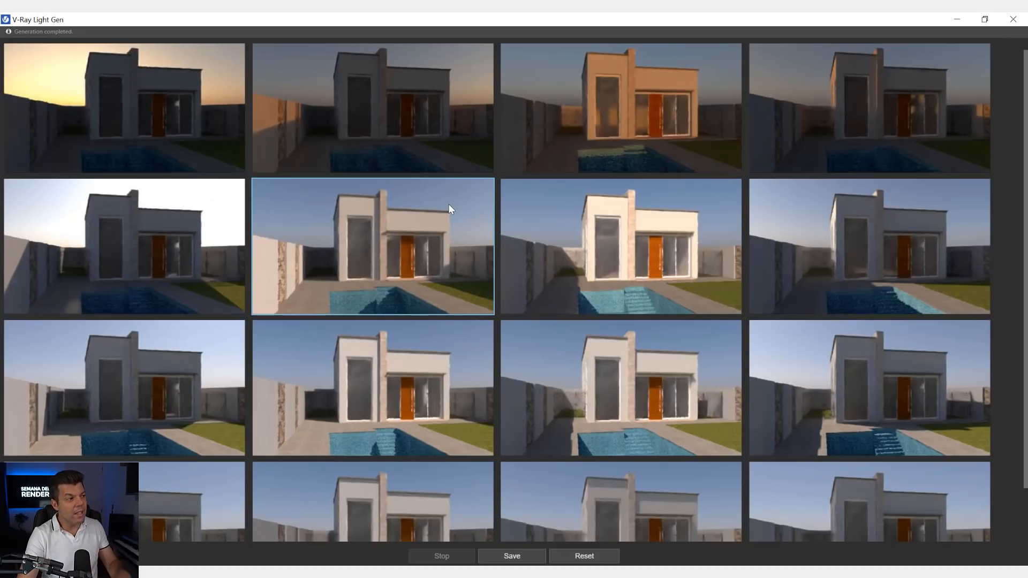
left_click(1017, 21)
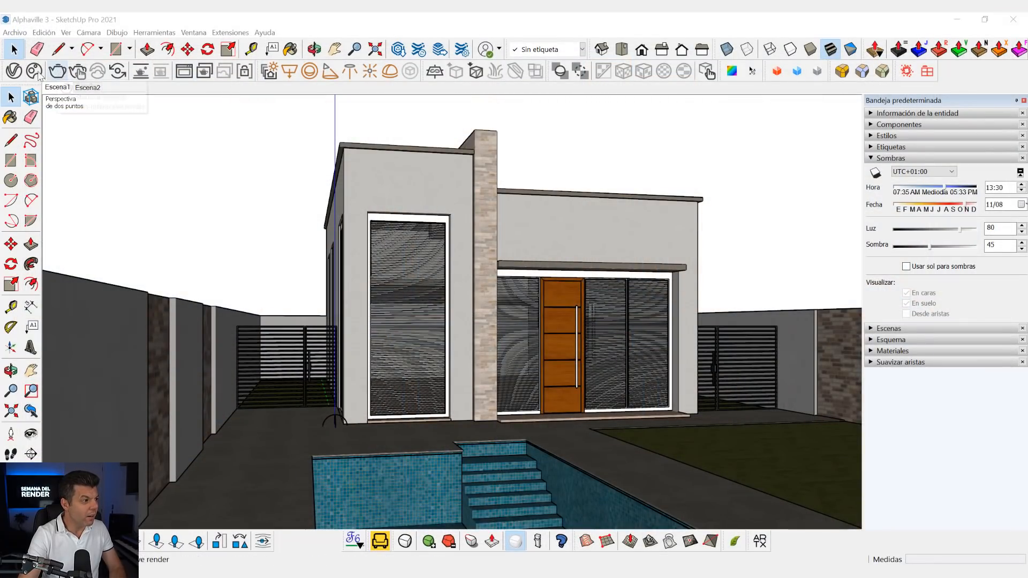
- Review the LIGHT_GEN_DOME light in the V-Ray Asset Editor and check the chosen variant in an interactive render
left_click(14, 71)
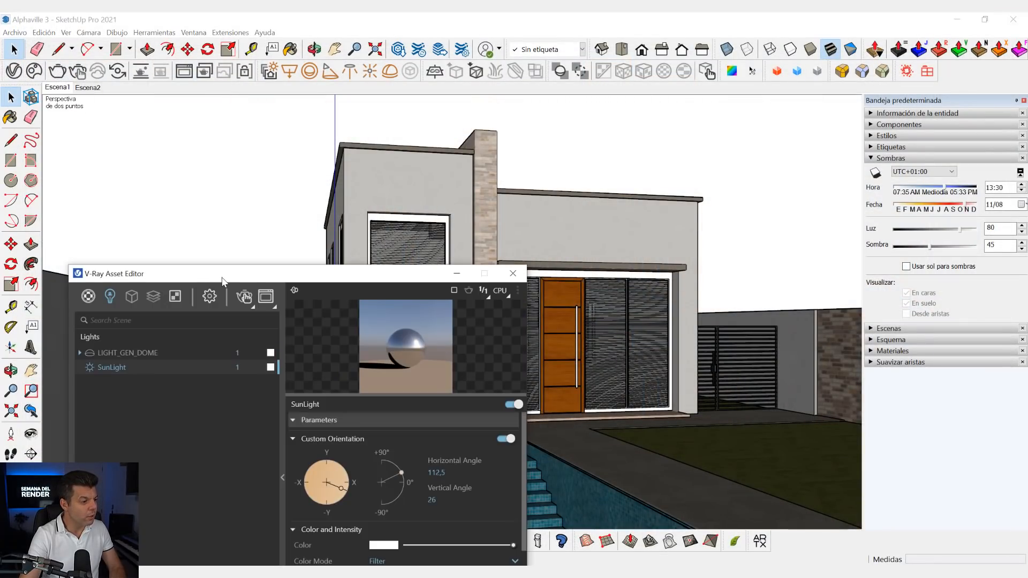
left_click_drag(222, 281, 219, 95)
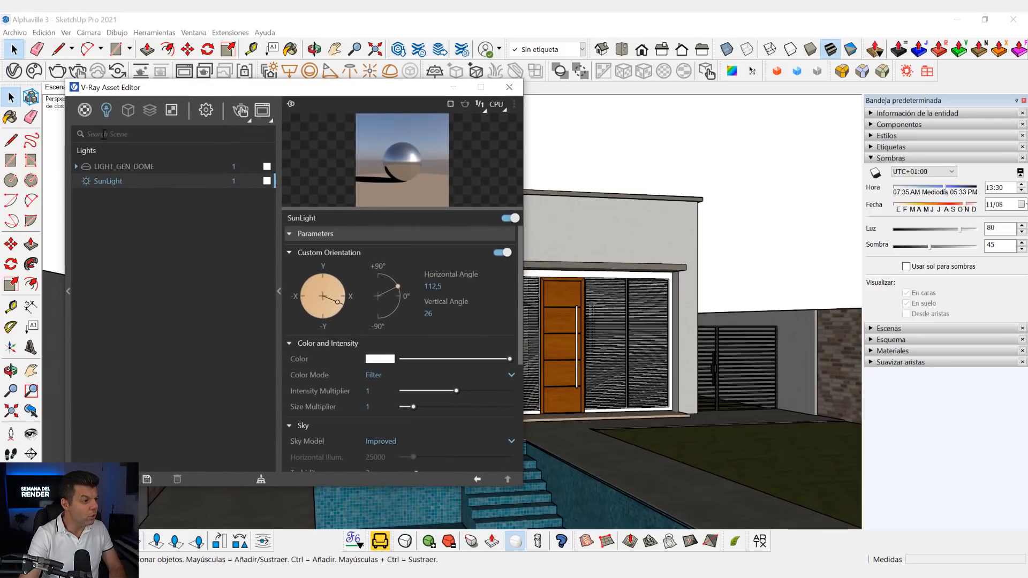
left_click(101, 167)
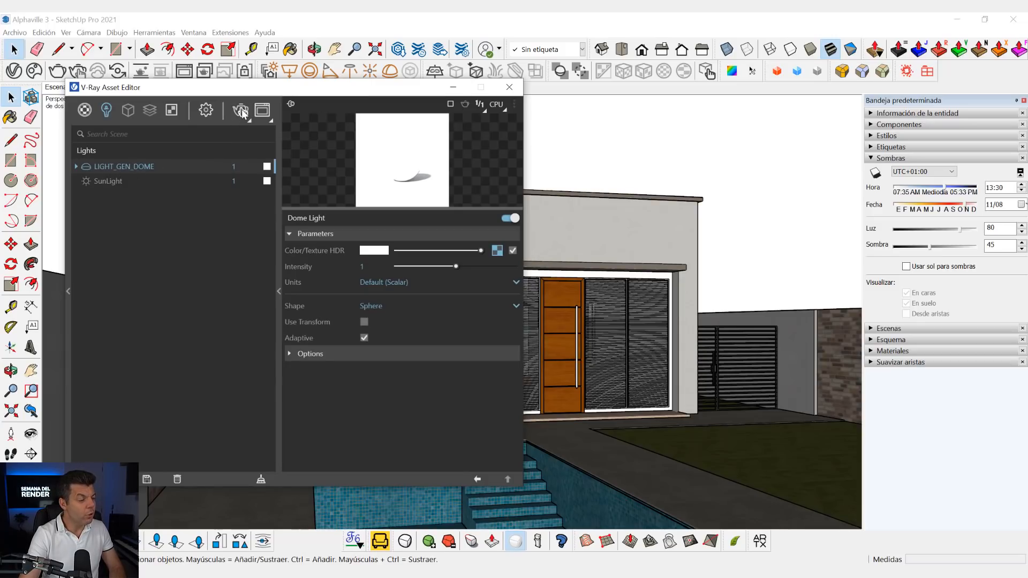
left_click(240, 111)
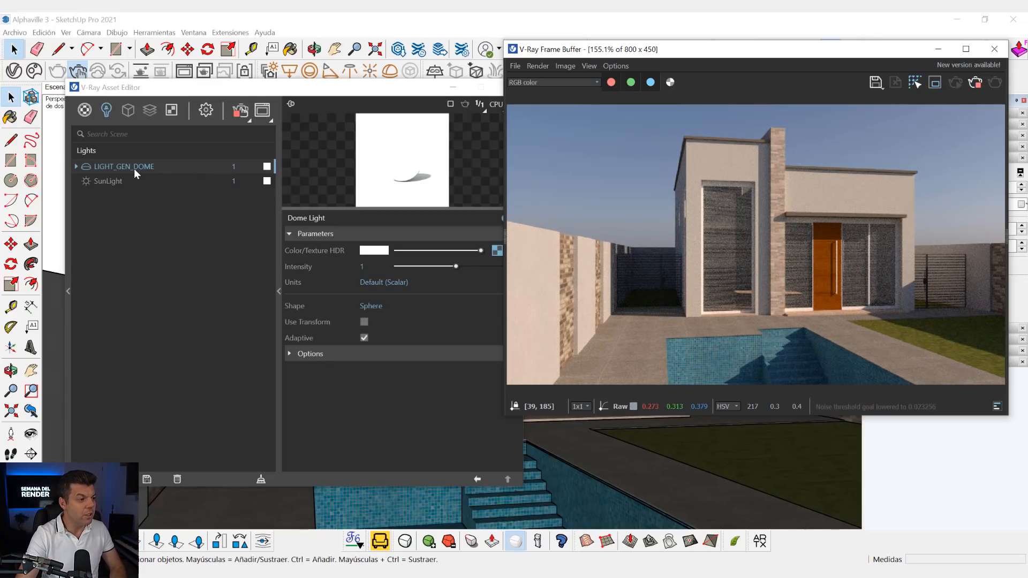
left_click(976, 82)
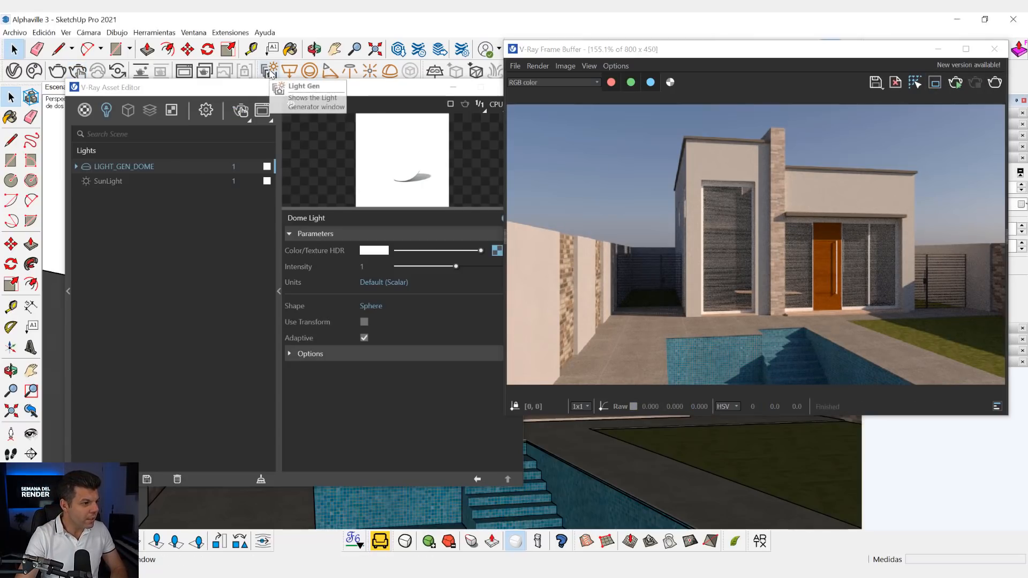
- Apply the Light Gen variant in the last row, third column, check it in an interactive render and close the Frame Buffer
left_click(270, 71)
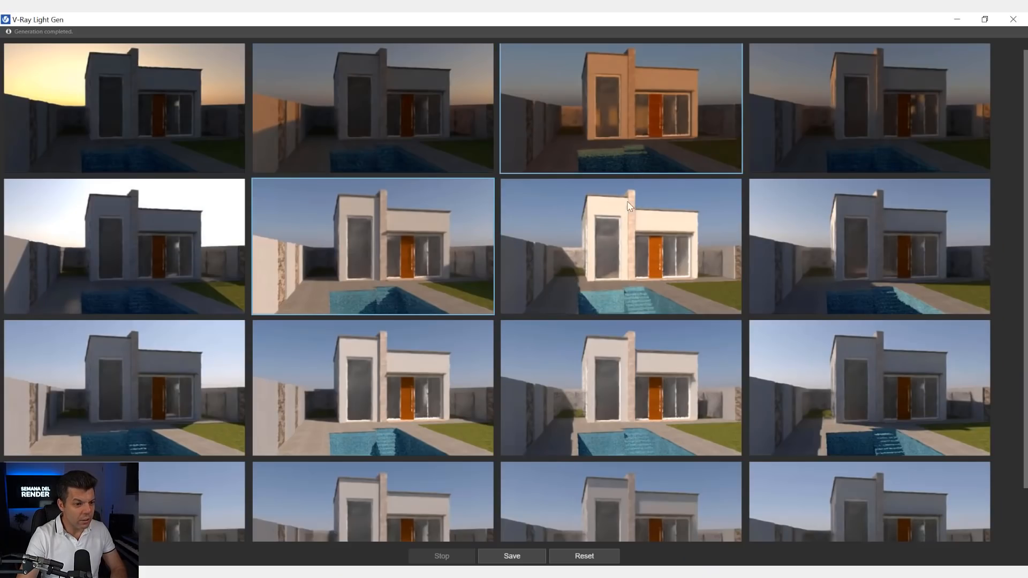
scroll(618, 252, "down", 1)
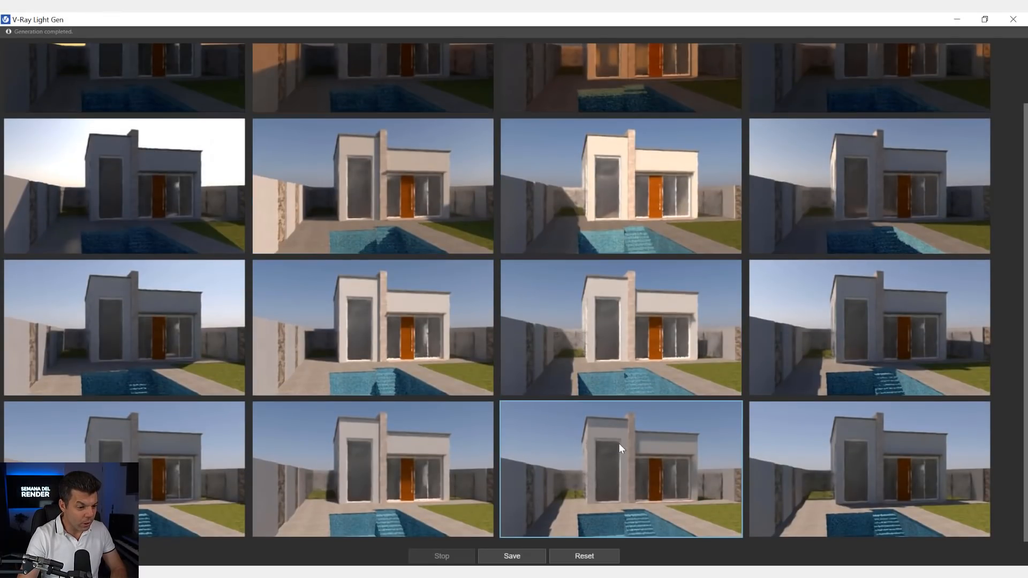
left_click(1014, 19)
left_click(957, 83)
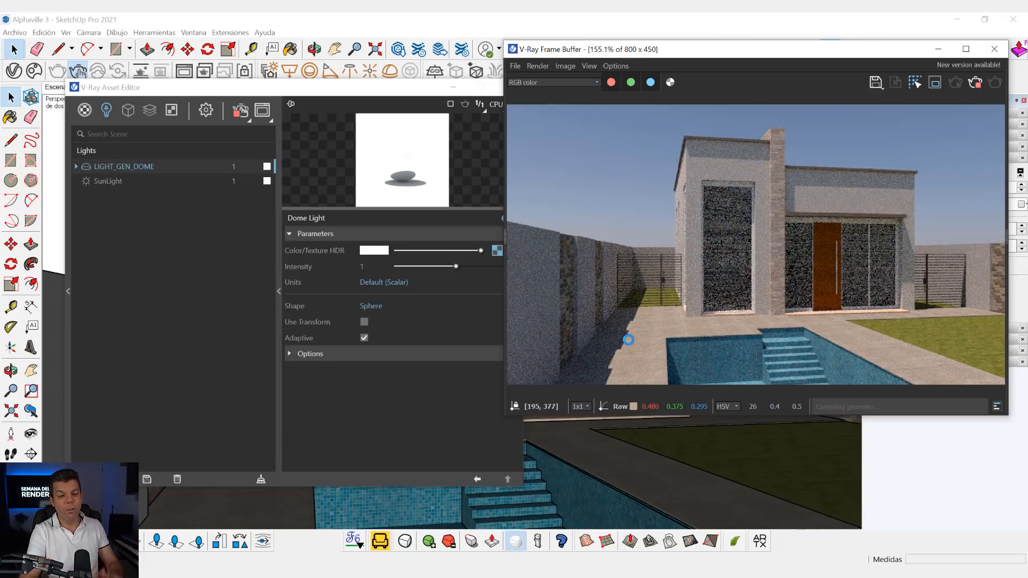
left_click(975, 83)
left_click(994, 50)
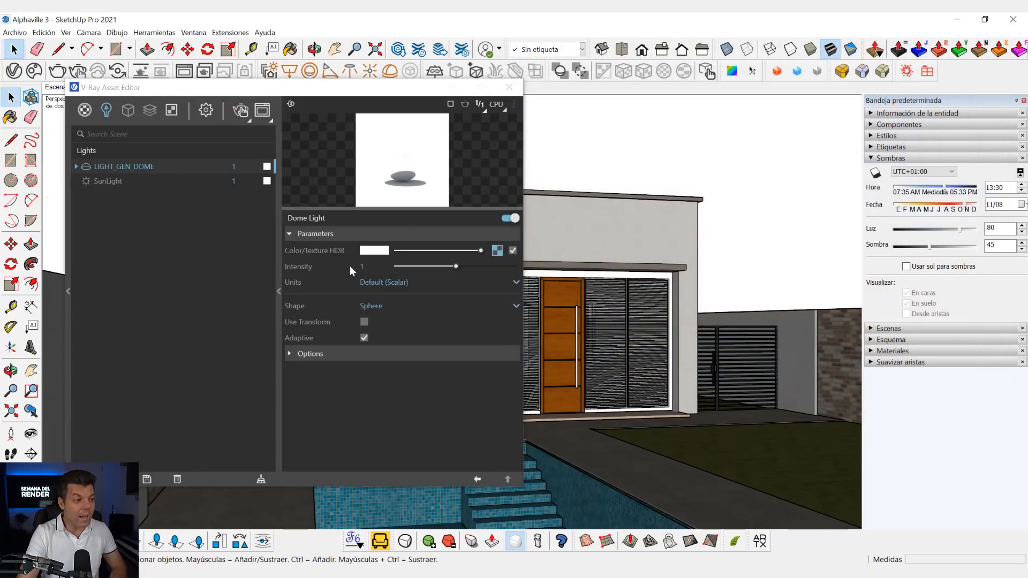
- Collapse the dome light's parameters and close the V-Ray Asset Editor
left_click(279, 293)
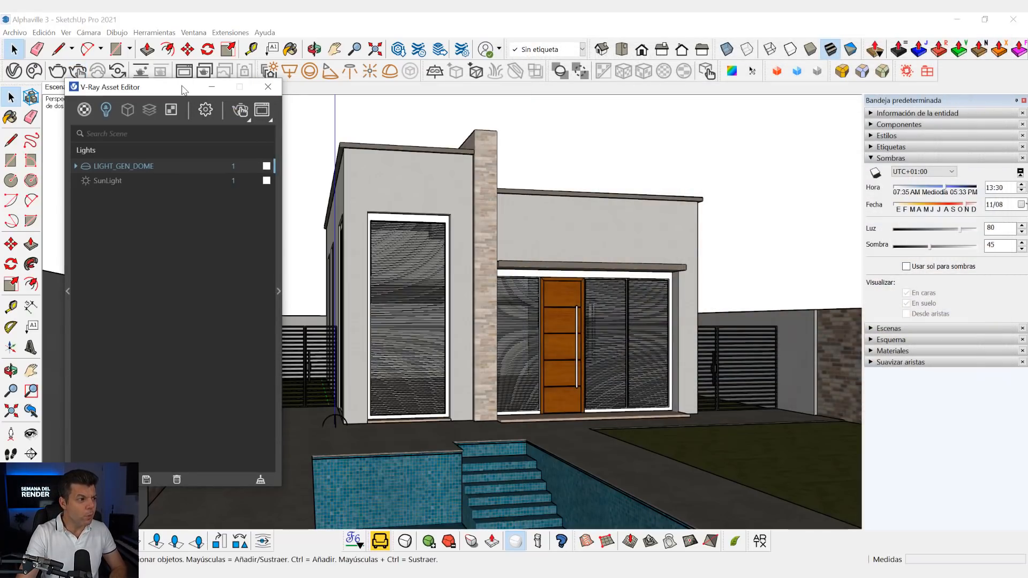
left_click_drag(183, 90, 179, 117)
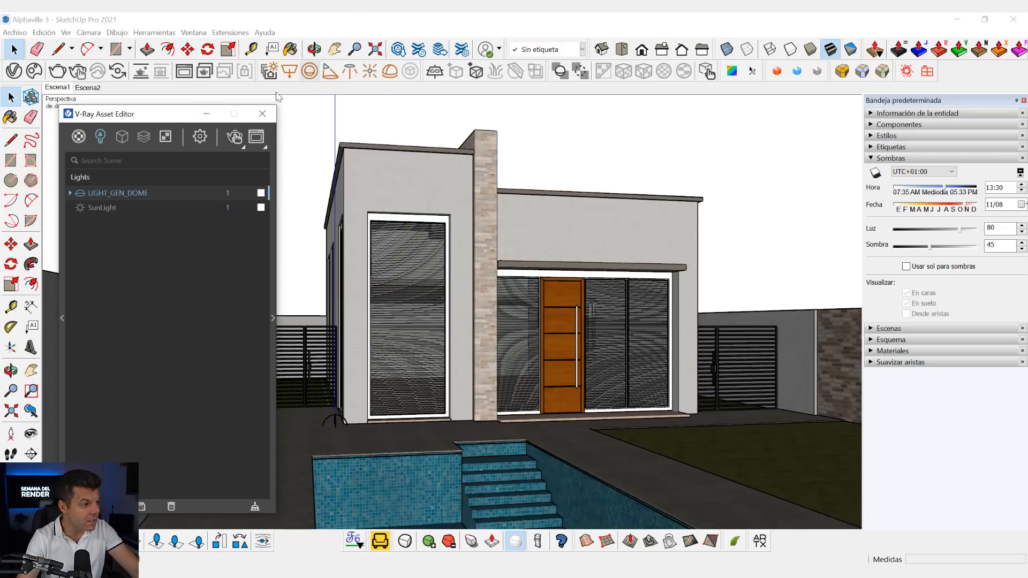
left_click(262, 114)
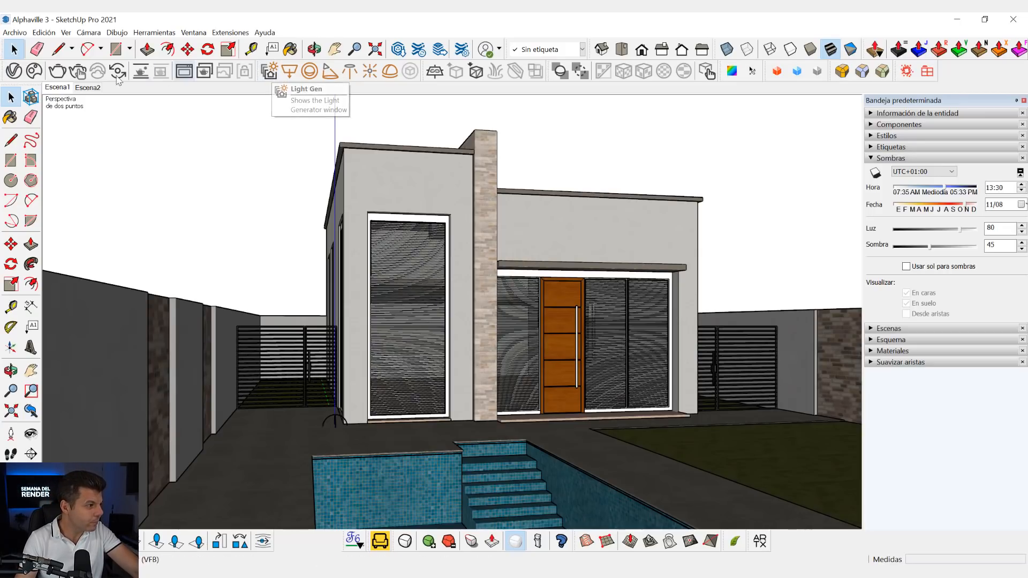
- Review the SunLight's custom orientation and the Environment render settings in the V-Ray Asset Editor
left_click(12, 74)
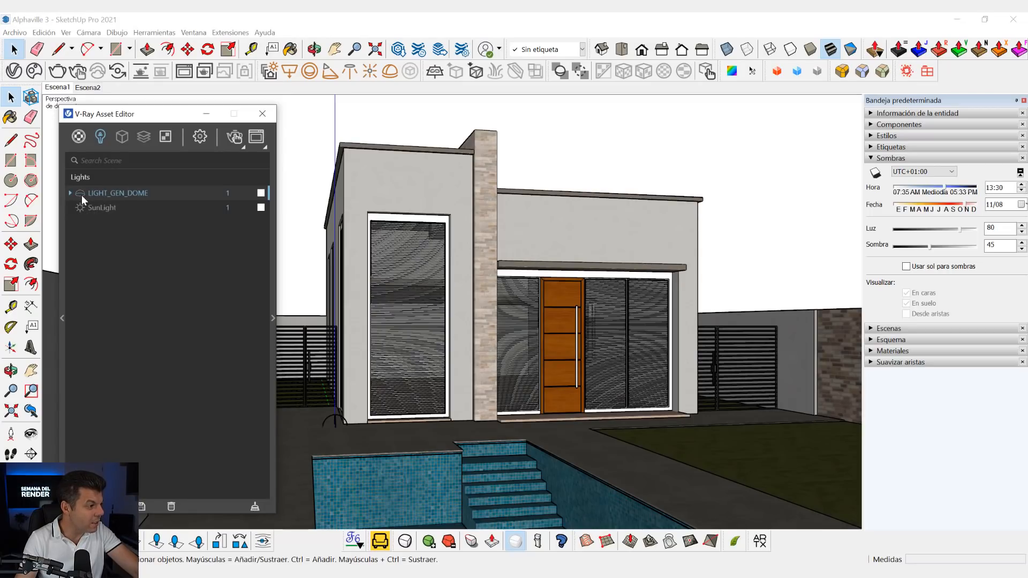
left_click(98, 210)
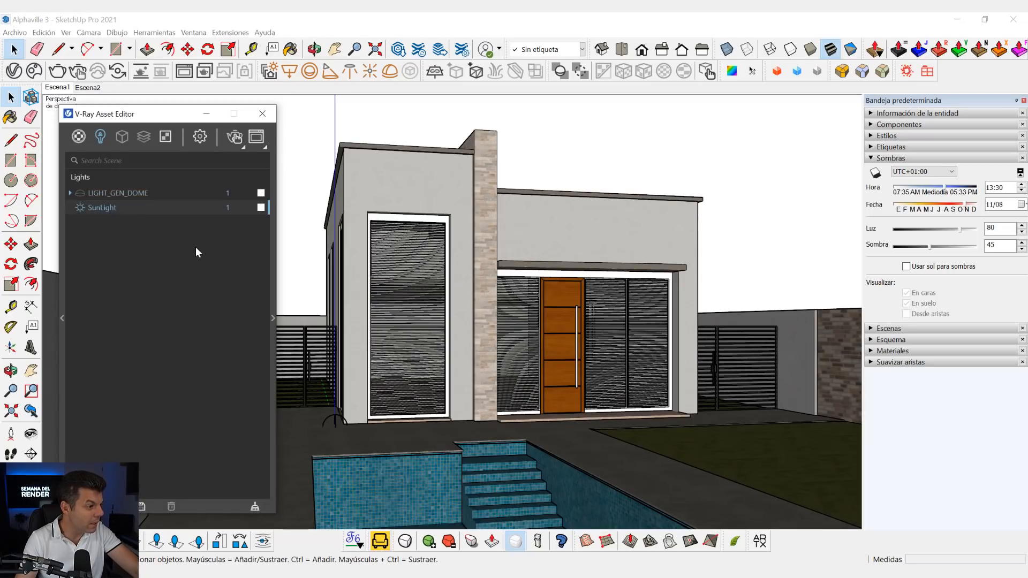
left_click(273, 319)
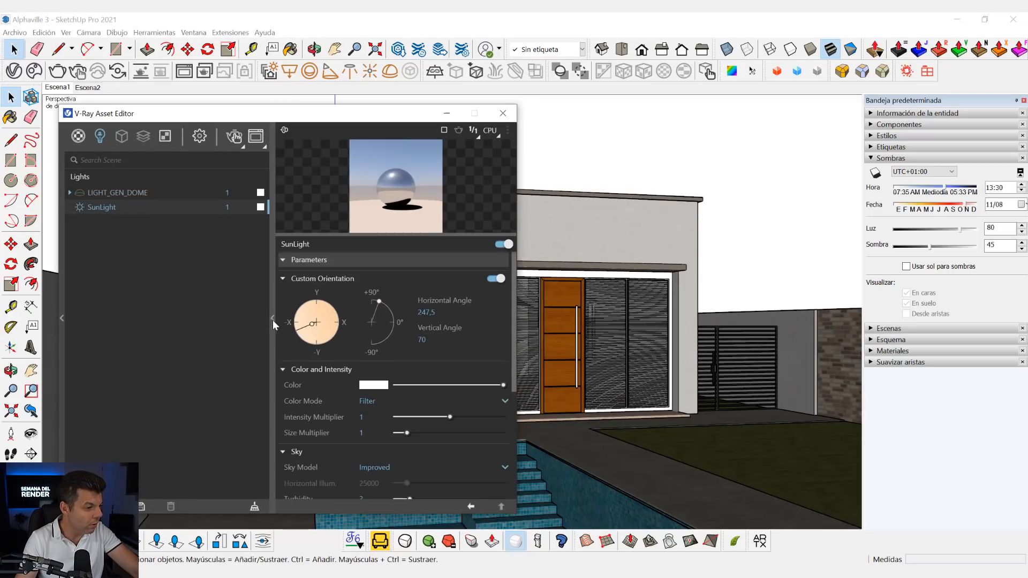
left_click(199, 137)
left_click(166, 317)
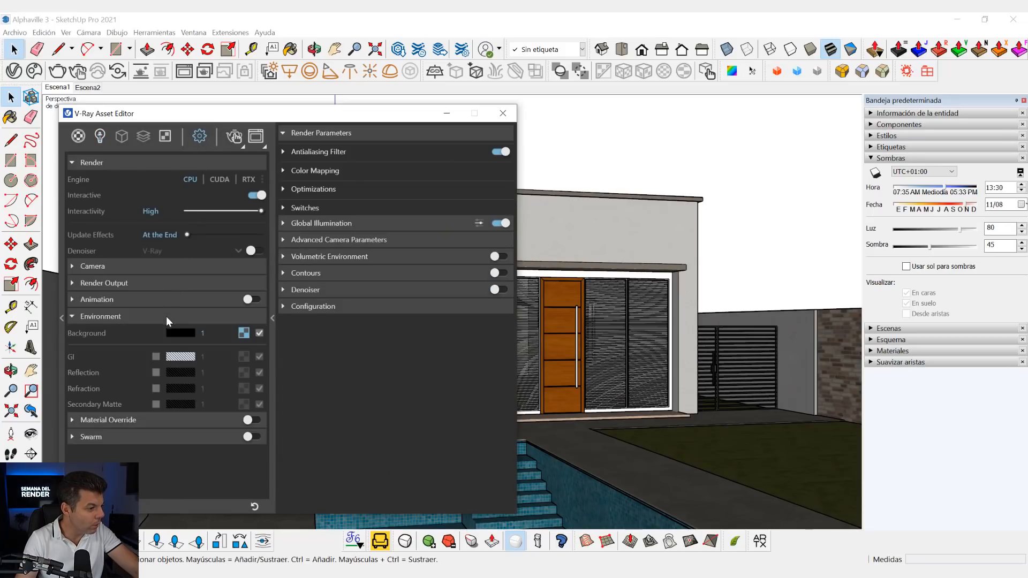
left_click(166, 317)
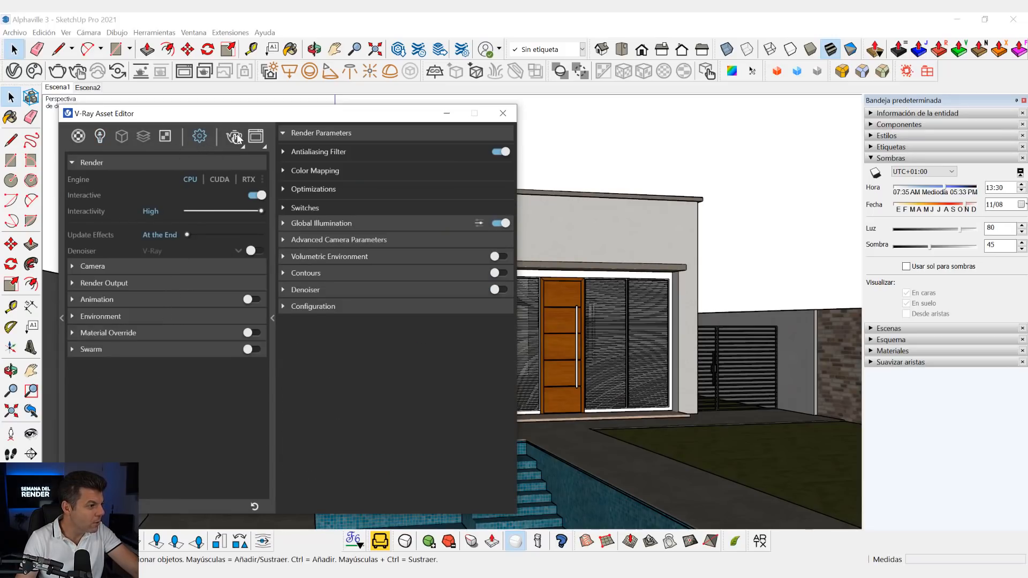
- Check the scene in an interactive render, stop it and close the Frame Buffer
left_click(236, 138)
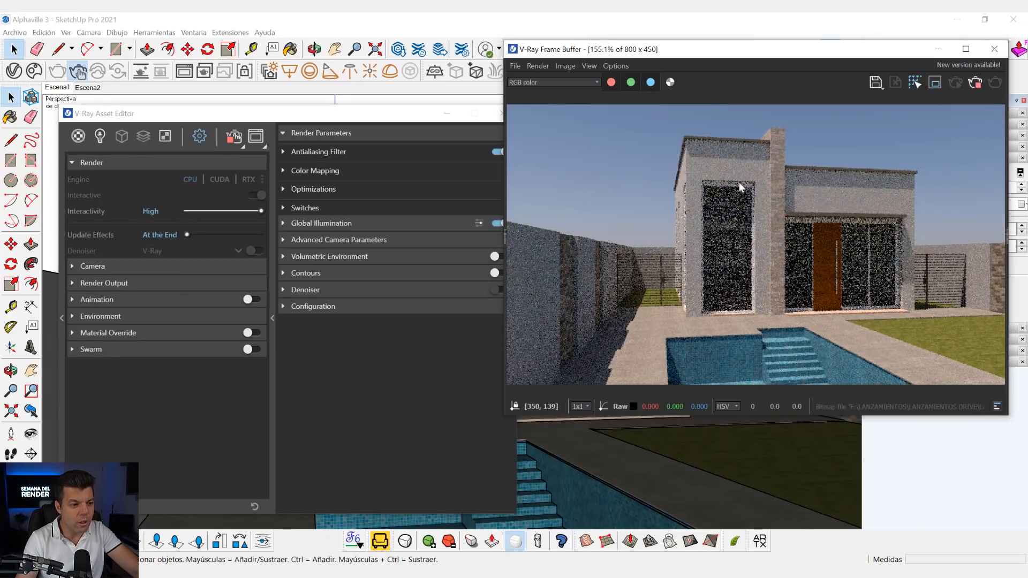
left_click(975, 82)
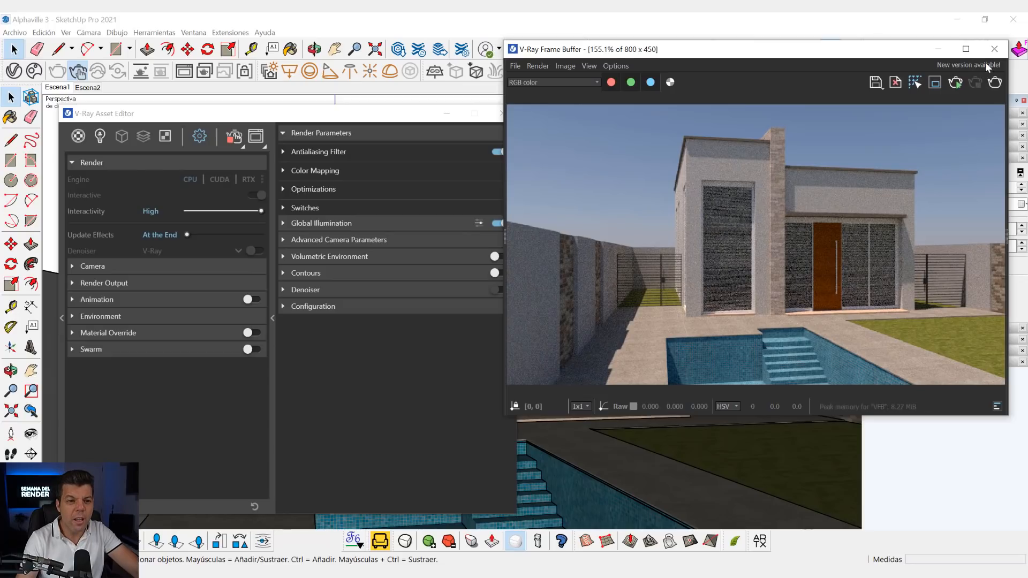
left_click(992, 52)
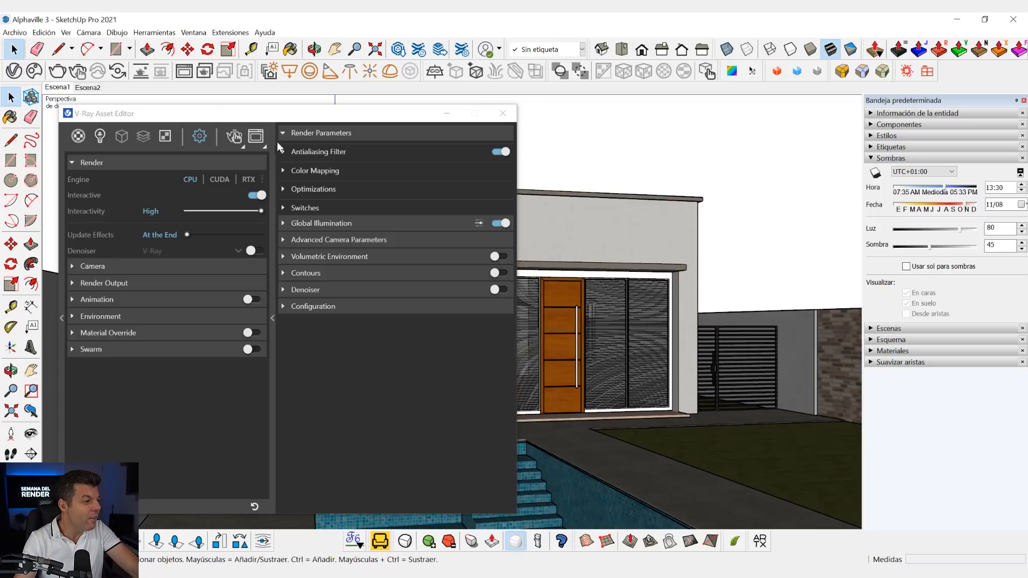
- Enable Material Override in the render settings, keeping the default grey override colour and no override material
left_click_drag(264, 113, 330, 80)
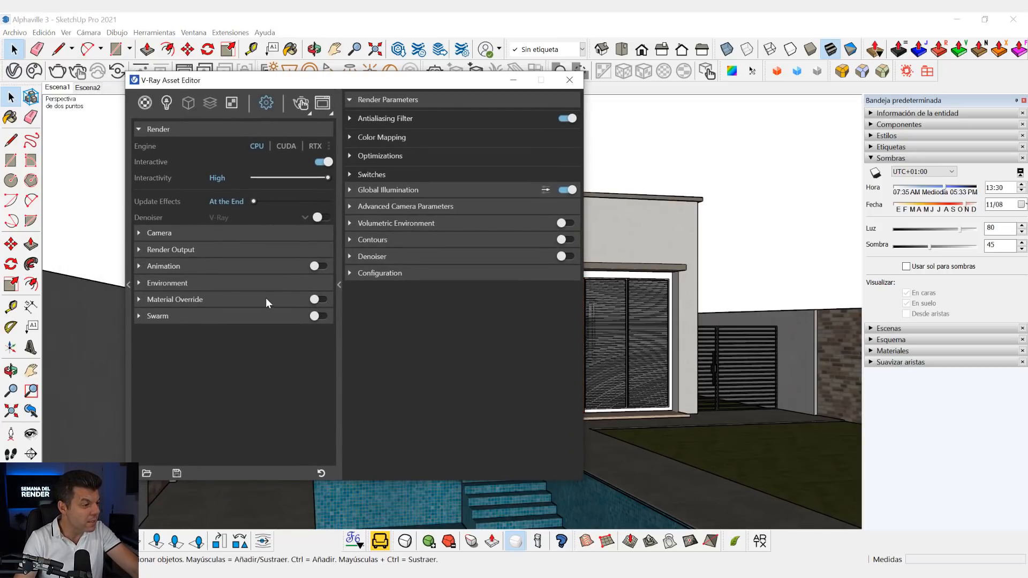
left_click(340, 279)
left_click(202, 130)
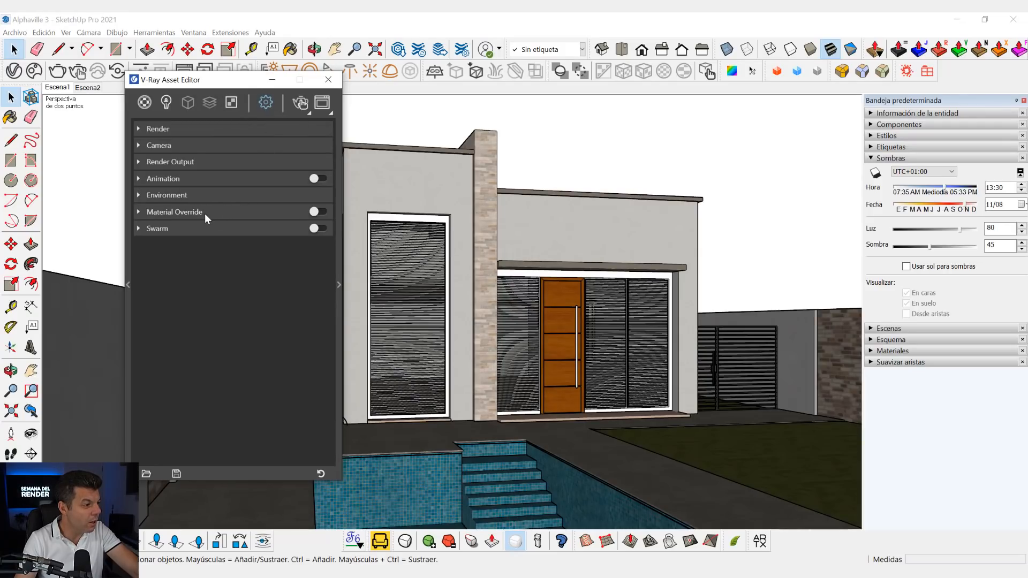
left_click(182, 212)
left_click(316, 212)
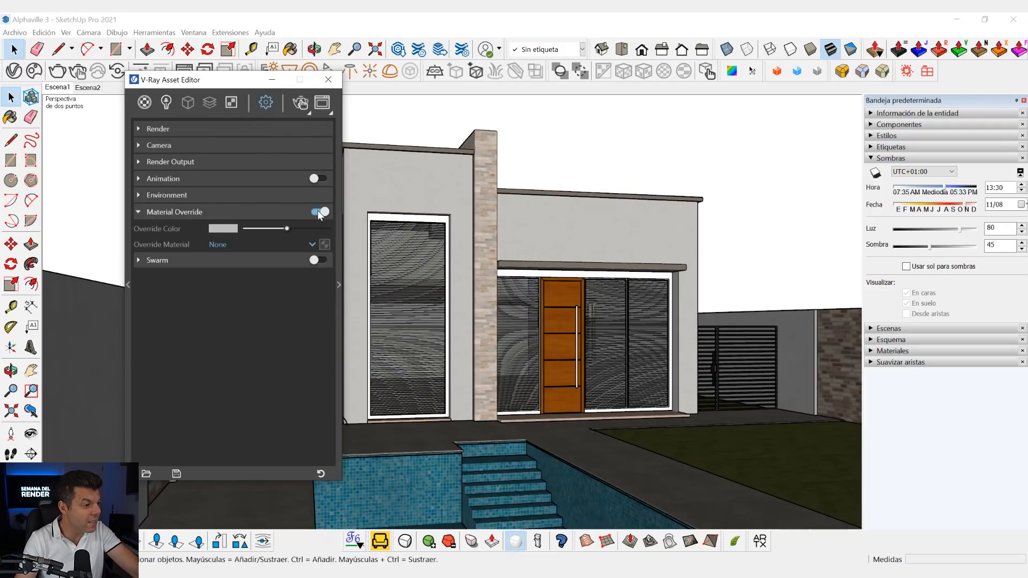
left_click(317, 212)
left_click(317, 212)
left_click(277, 212)
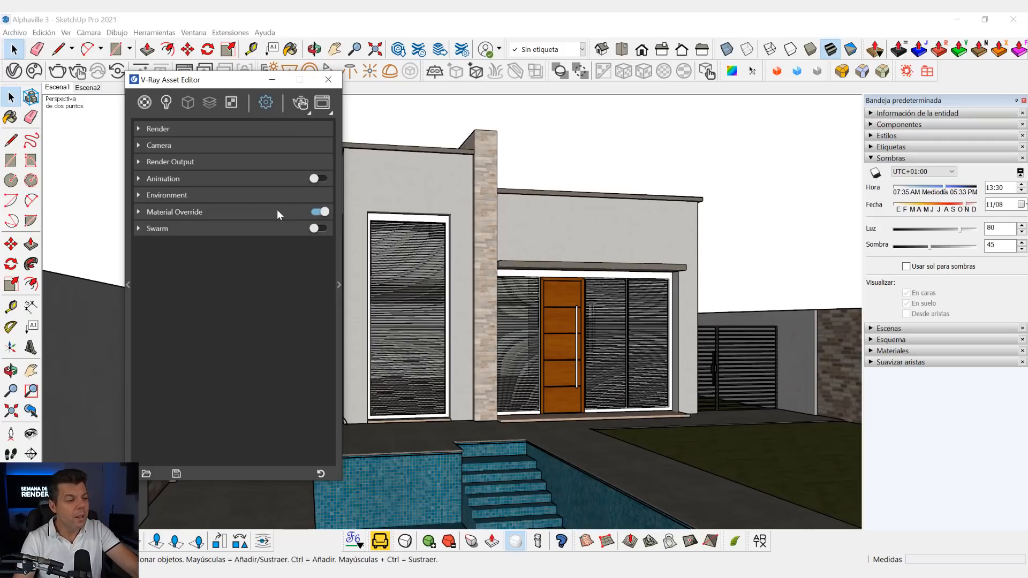
left_click(278, 212)
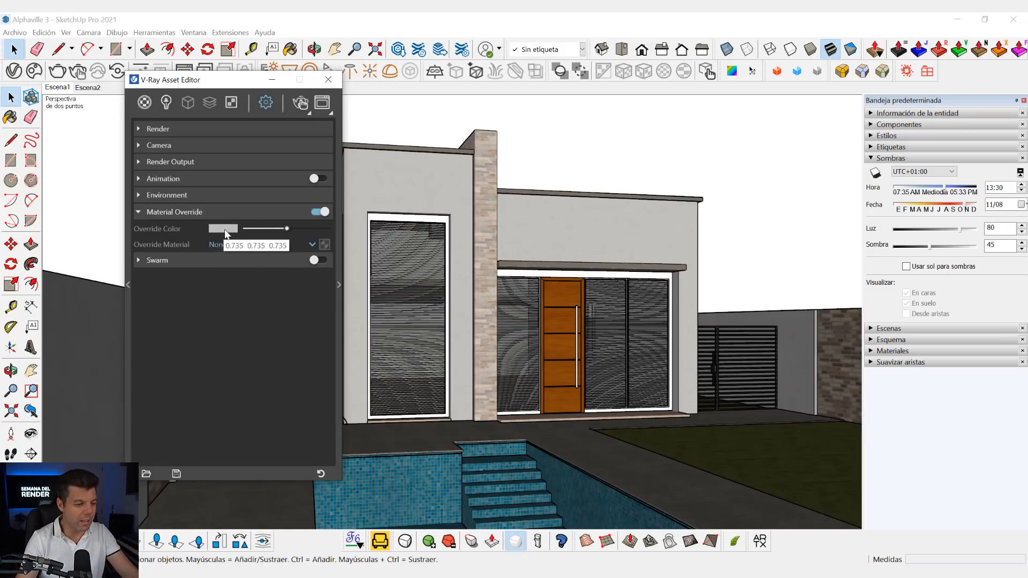
left_click(275, 213)
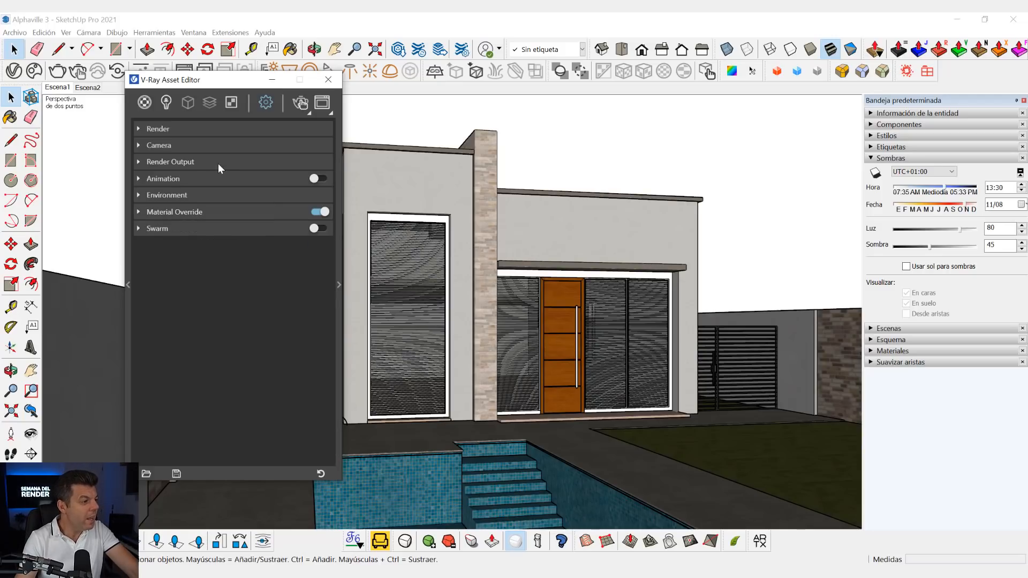
- Set the Render Output image width to 1280 pixels, keeping the 16:9 Widescreen aspect ratio
left_click(201, 163)
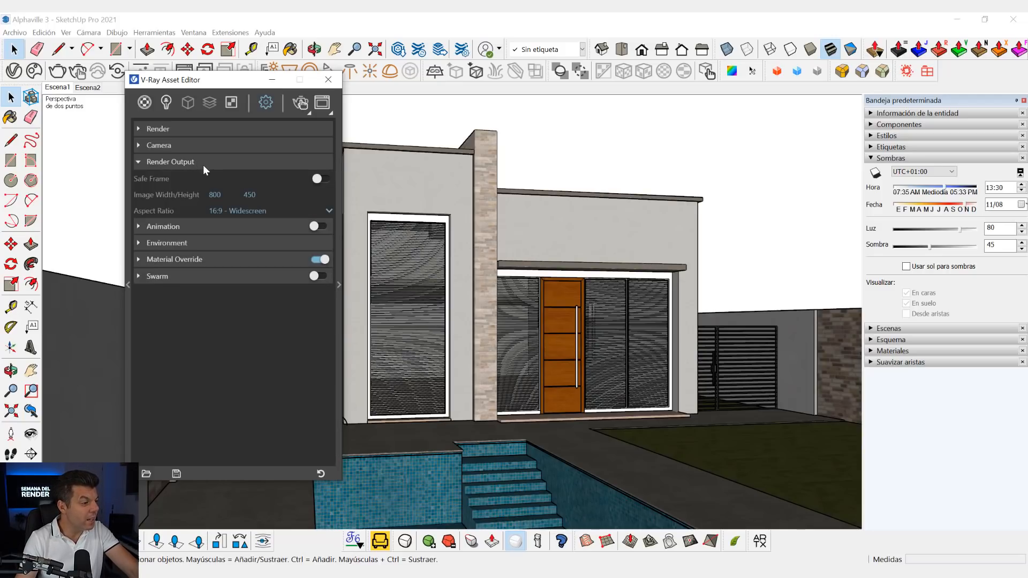
left_click(192, 162)
left_click(189, 162)
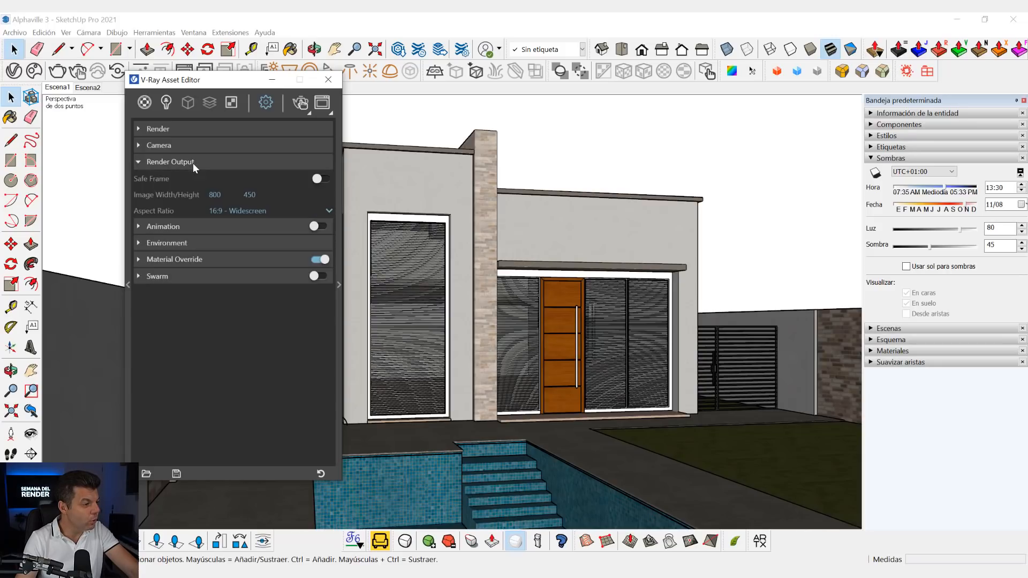
double_click(216, 195)
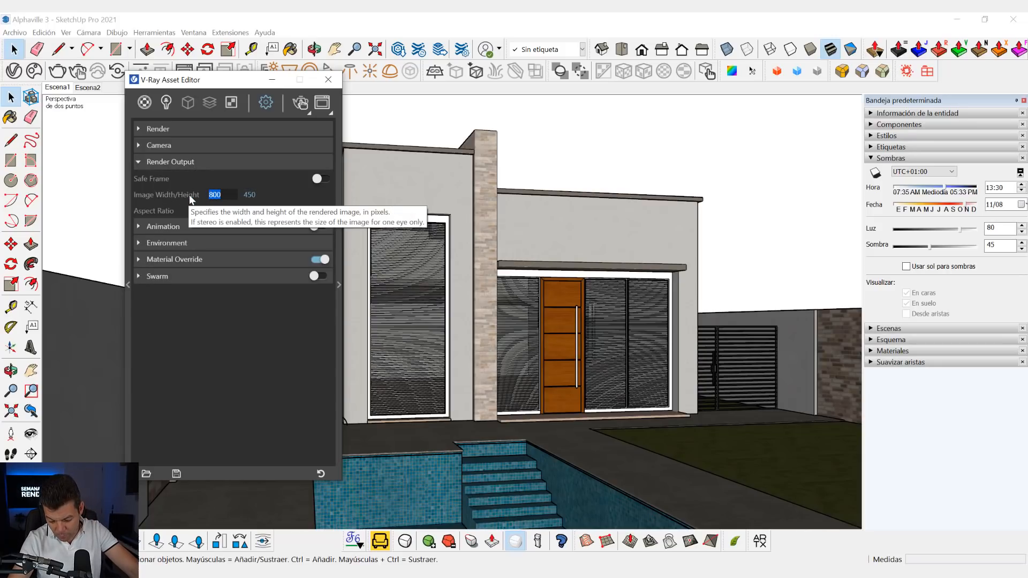
type("1920")
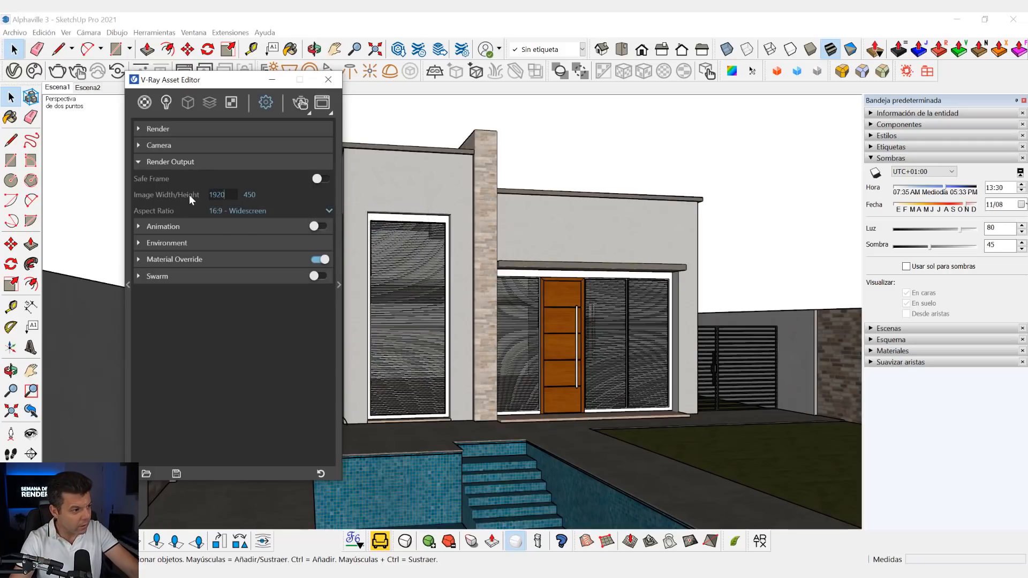
key("BackSpace")
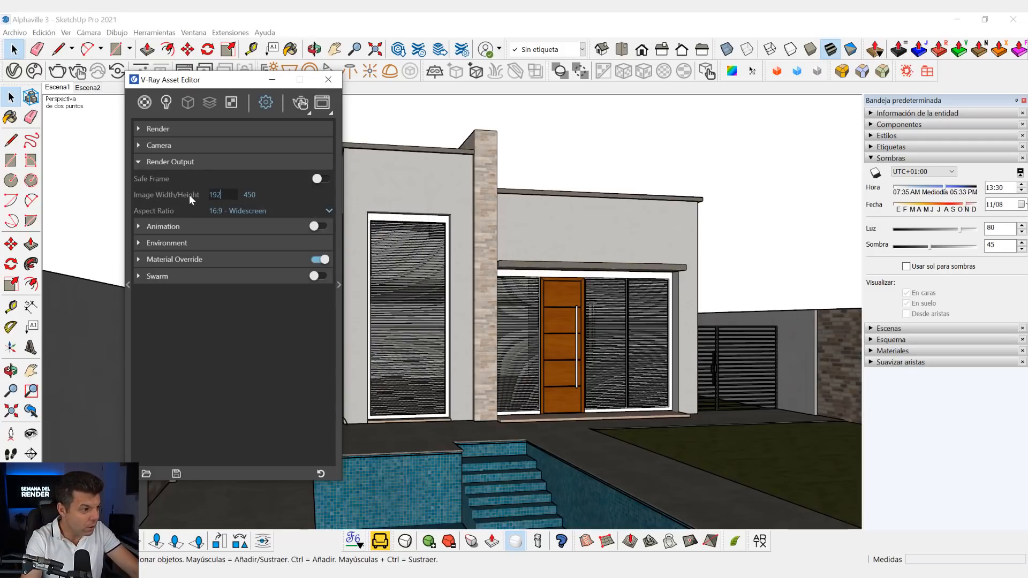
type("280")
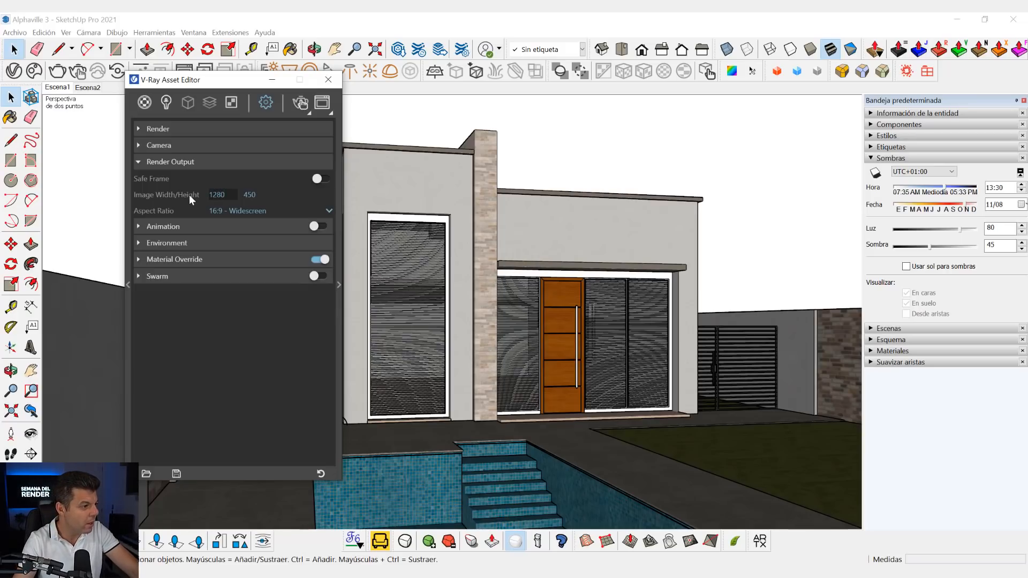
key("Return")
left_click(271, 161)
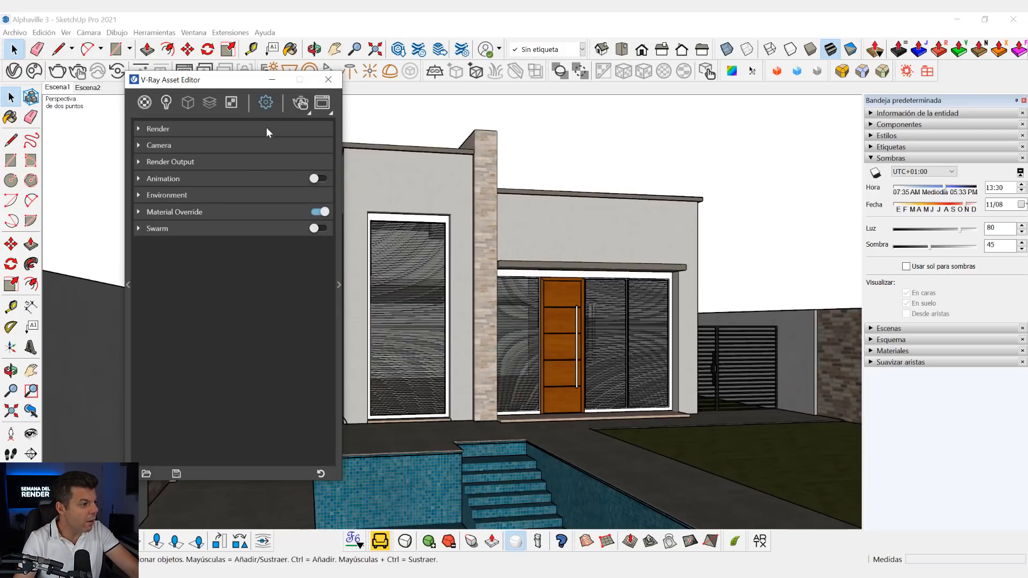
- Turn off interactive rendering in the Render settings, leaving the CPU engine in progressive mode at Medium quality
left_click(254, 132)
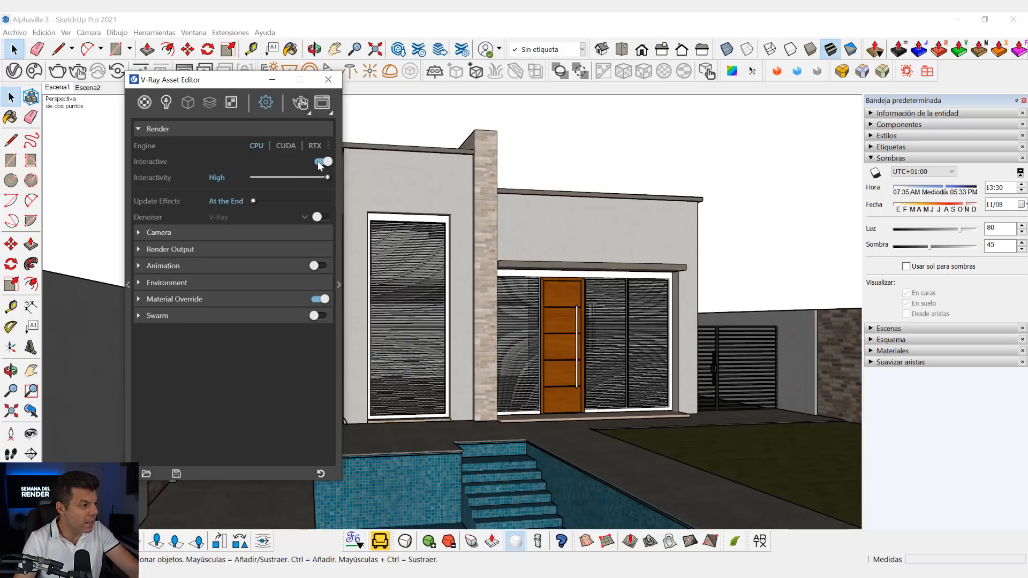
left_click(213, 131)
left_click(214, 131)
left_click(319, 163)
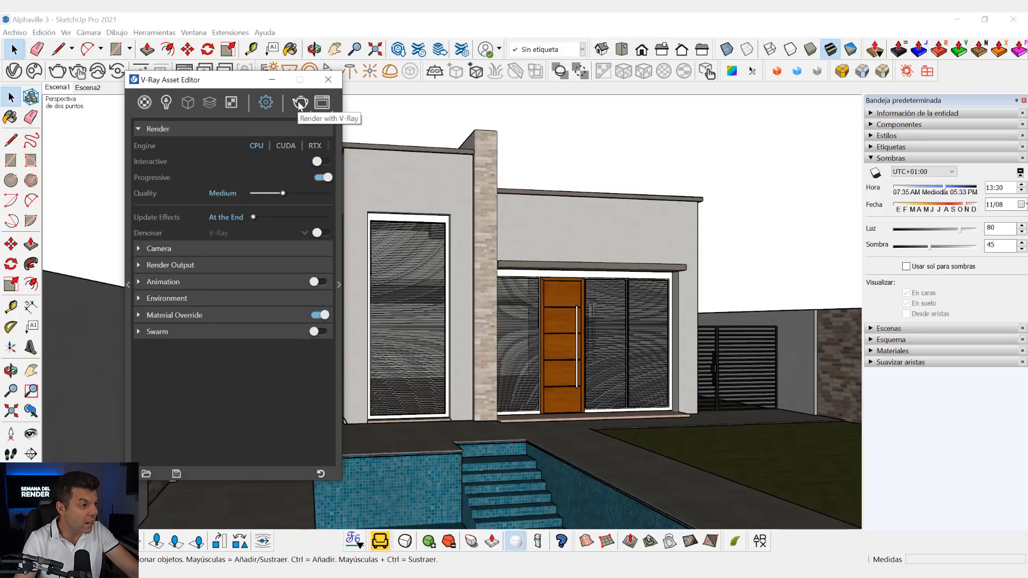
- Render the scene with overridden materials, inspect the lighting in the maximized Frame Buffer, stop the repeated render and close the buffer
left_click(299, 104)
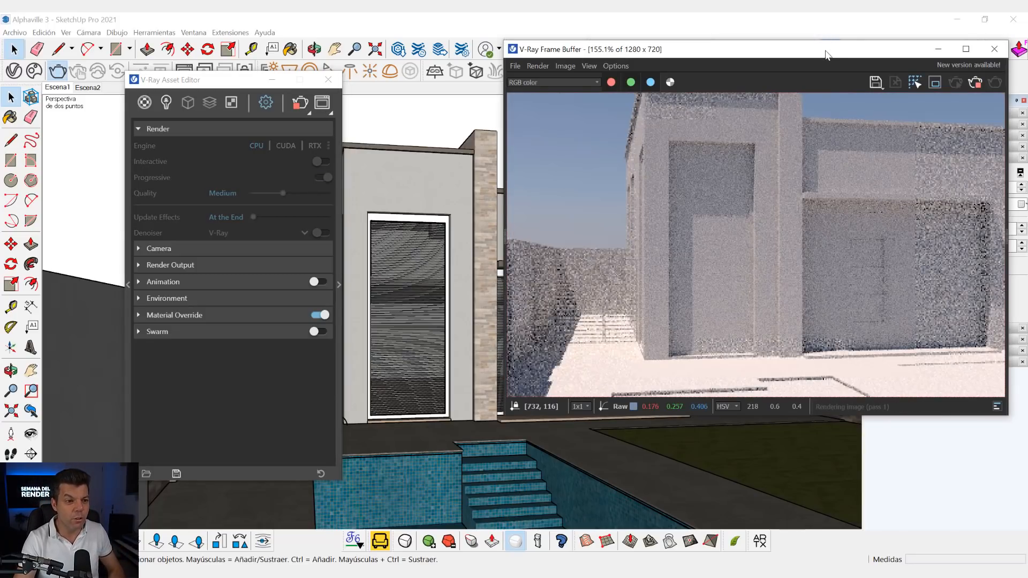
left_click_drag(825, 55, 775, 87)
left_click_drag(689, 16, 688, 13)
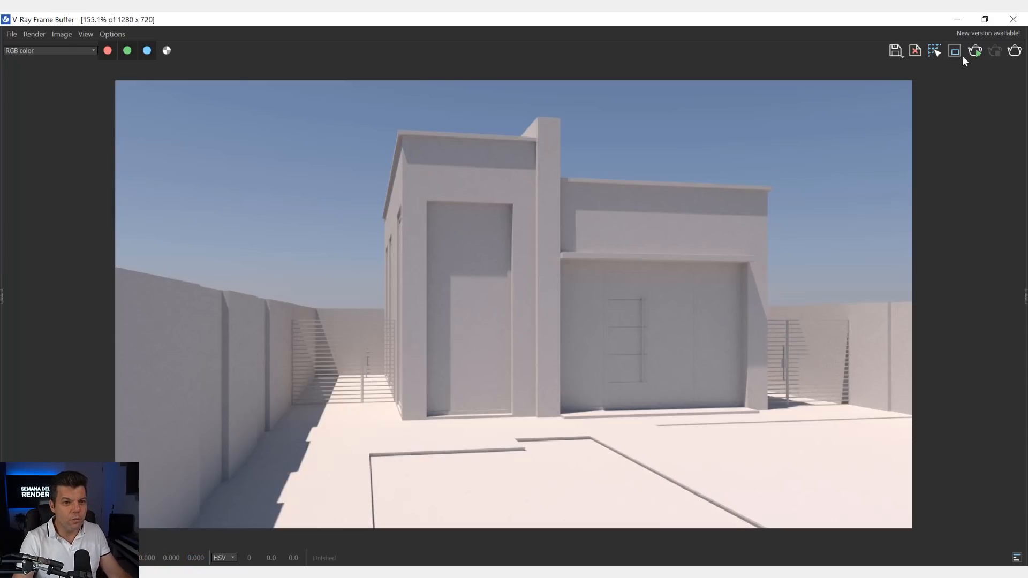
left_click(1014, 51)
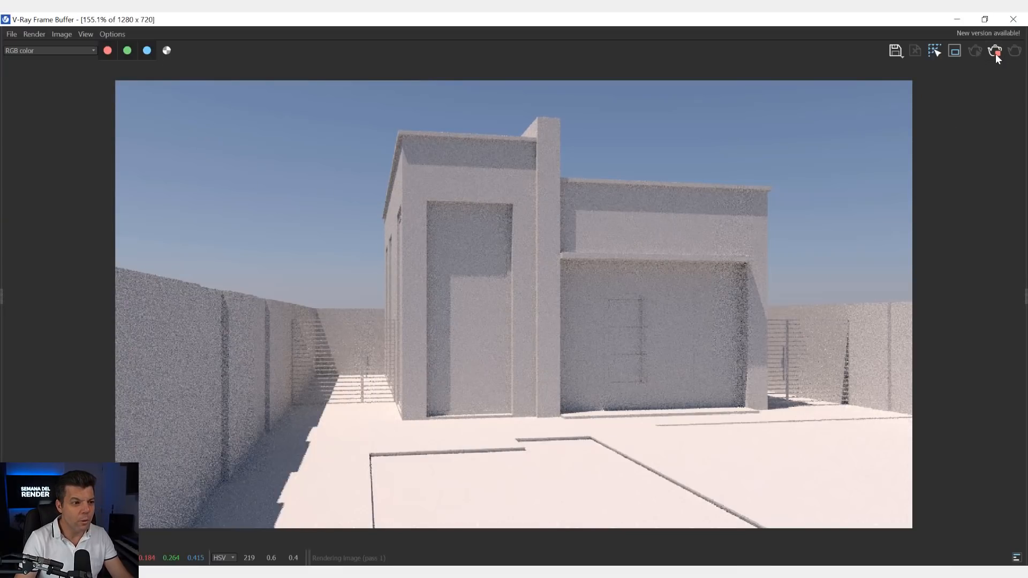
left_click(995, 51)
left_click(1013, 21)
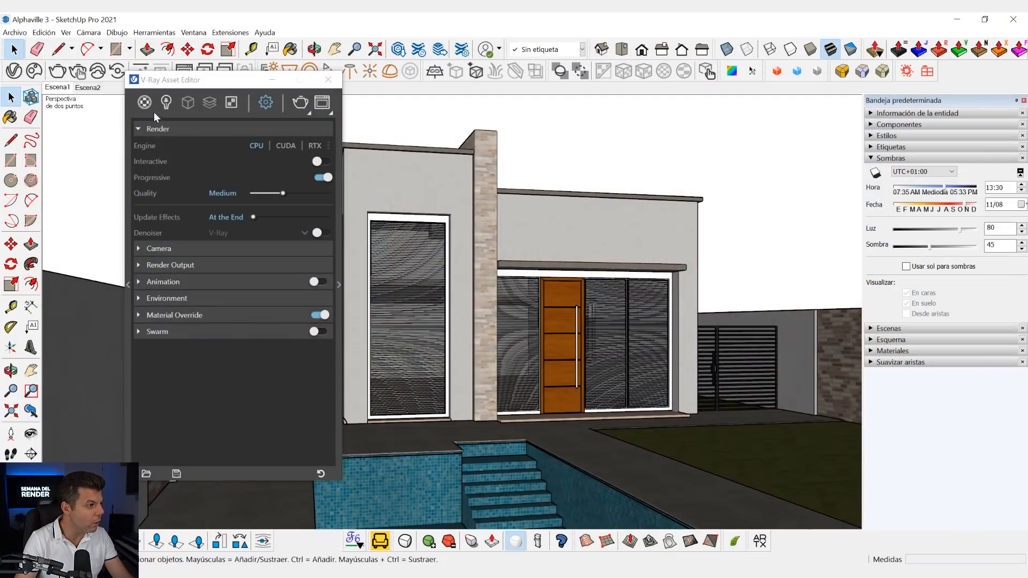
- Set the SunLight's custom orientation to a vertical angle of 30 and a horizontal angle of 111,9
left_click(166, 103)
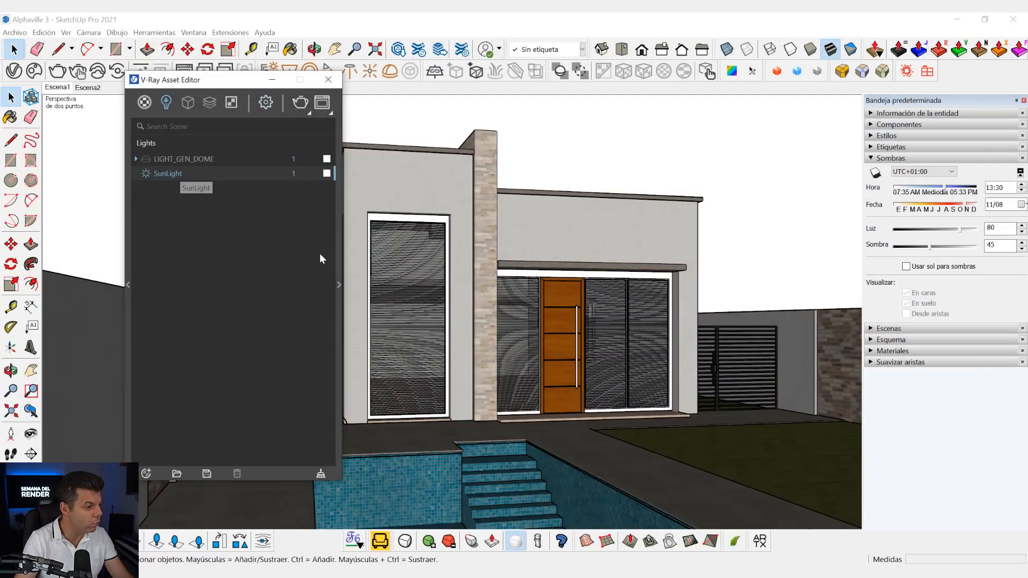
left_click(339, 285)
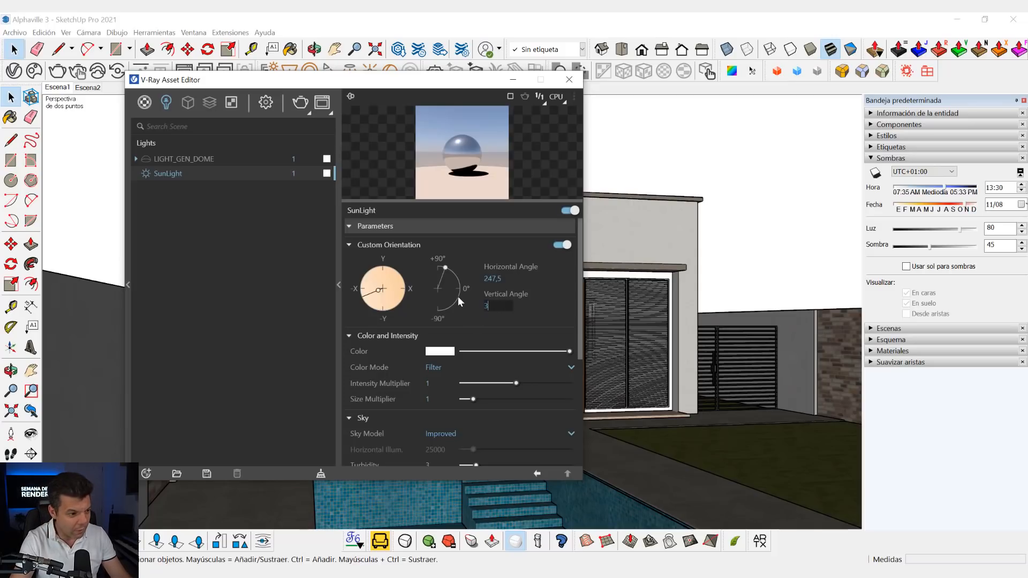
type("30")
key("Return")
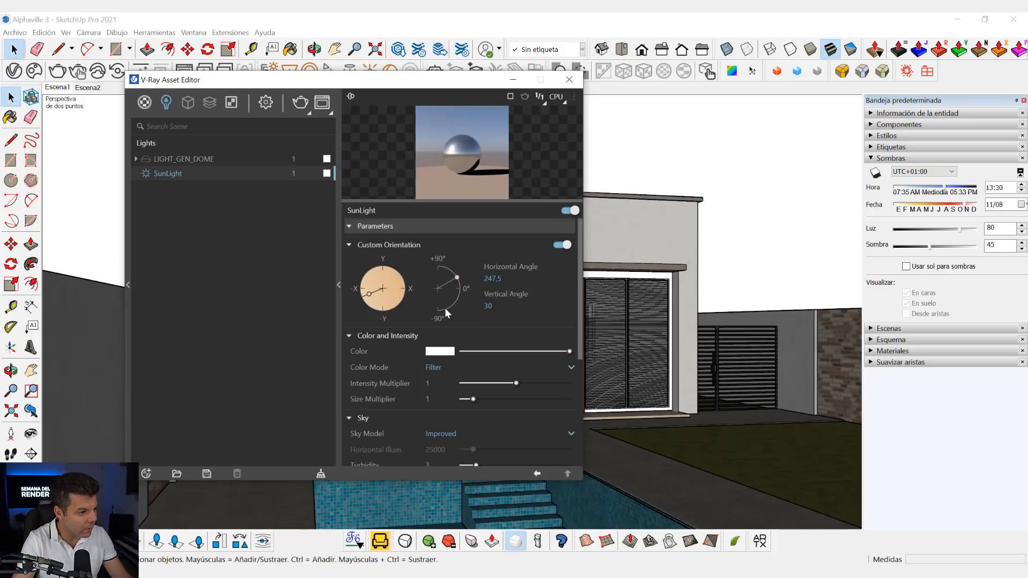
left_click(402, 294)
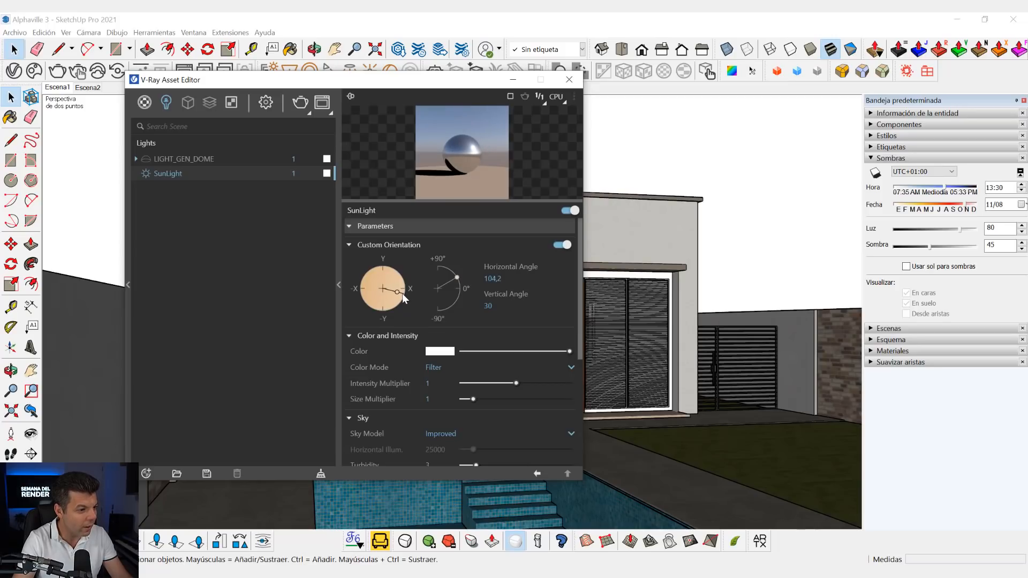
left_click(404, 295)
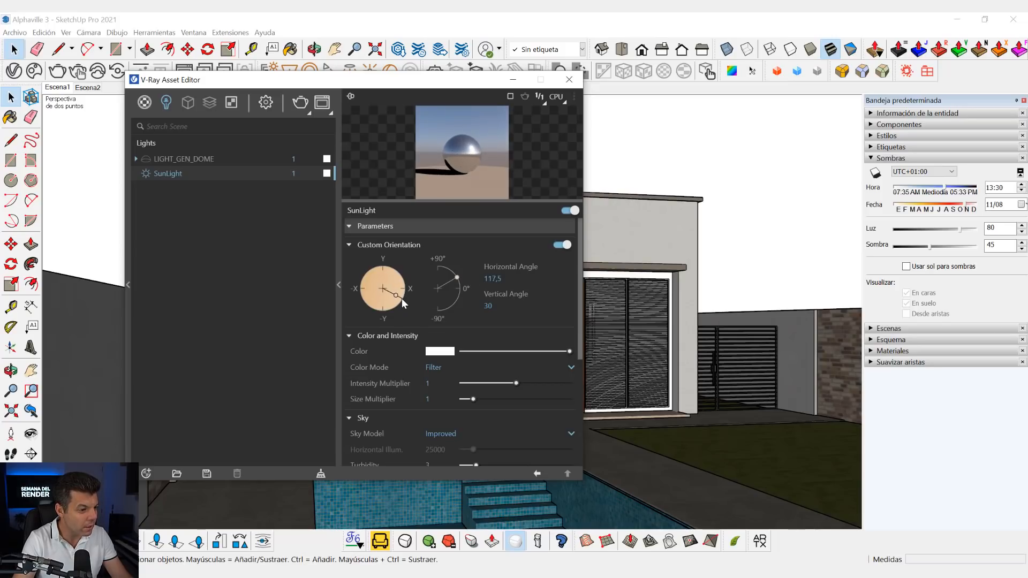
- Compare Escena1 and Escena2, render Escena1 to inspect the new sun direction, and close the Frame Buffer
left_click(63, 90)
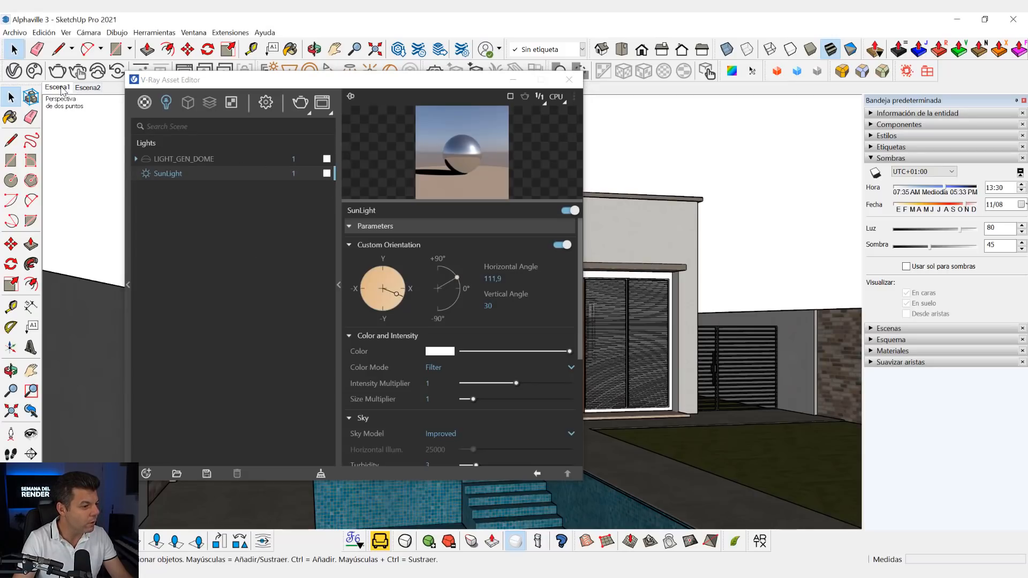
left_click(91, 90)
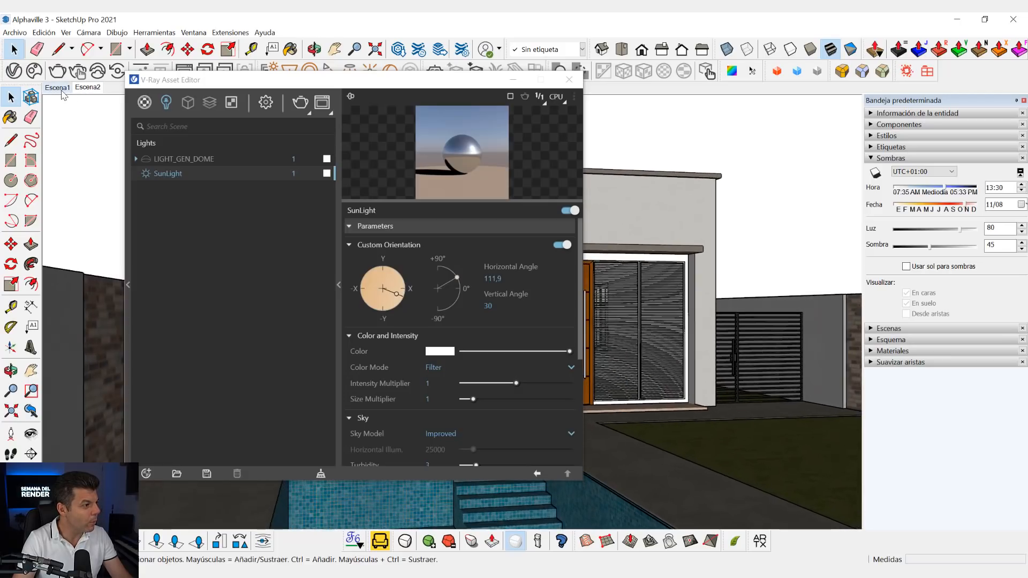
left_click(63, 92)
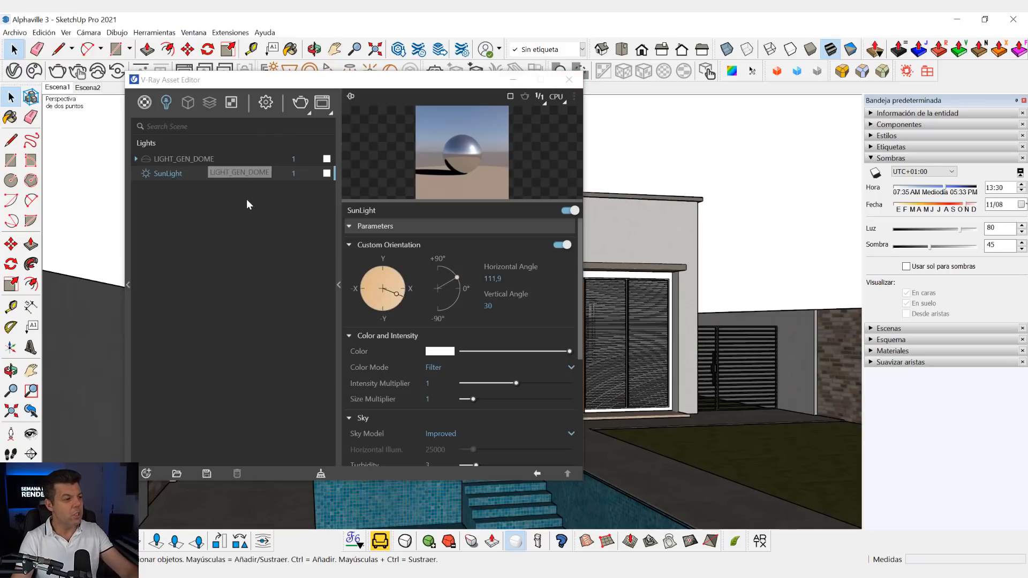
left_click_drag(495, 307, 478, 276)
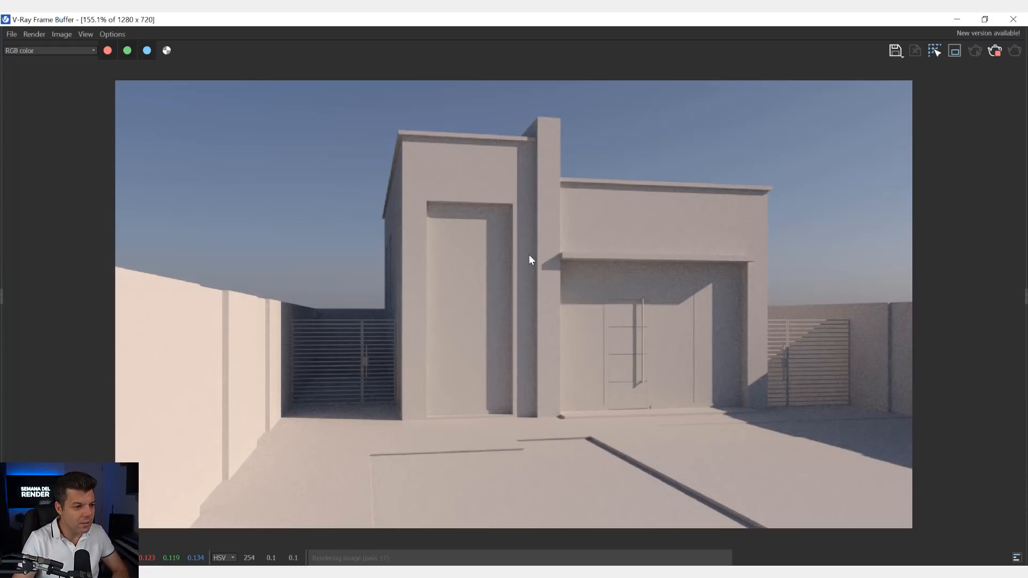
left_click(993, 52)
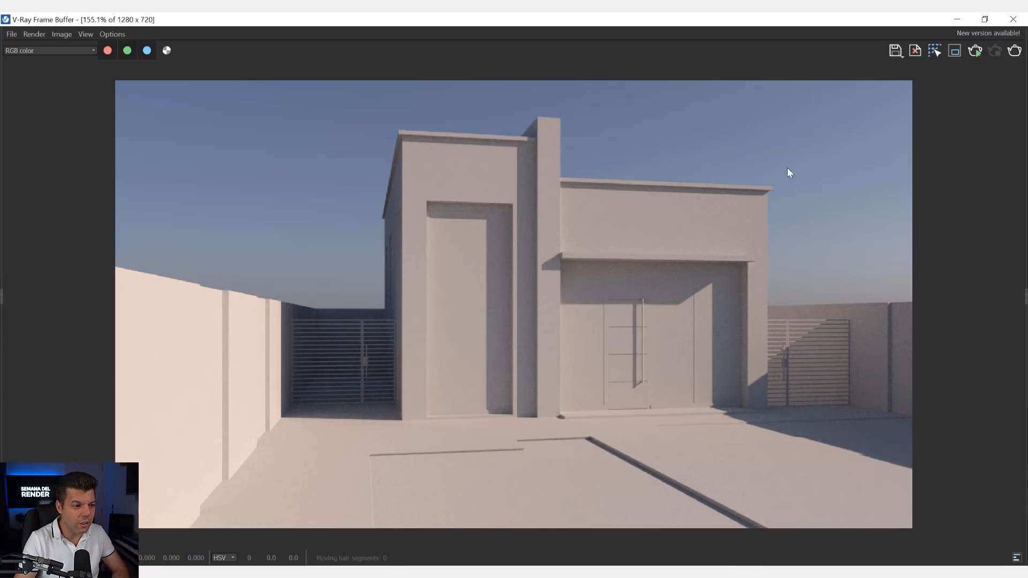
left_click(1014, 20)
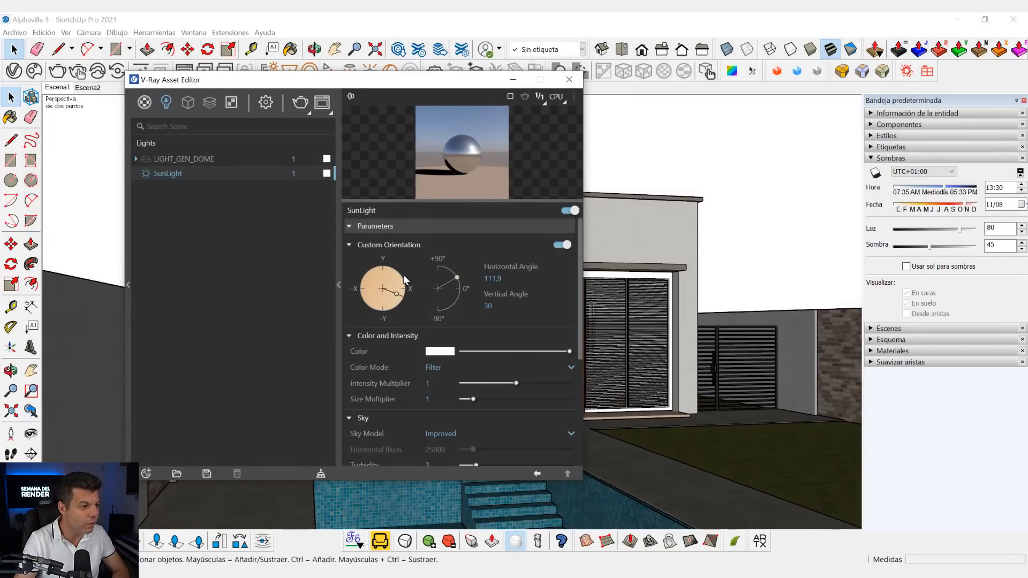
- Set the SunLight's Size Multiplier to 5
left_click(444, 397)
type("5")
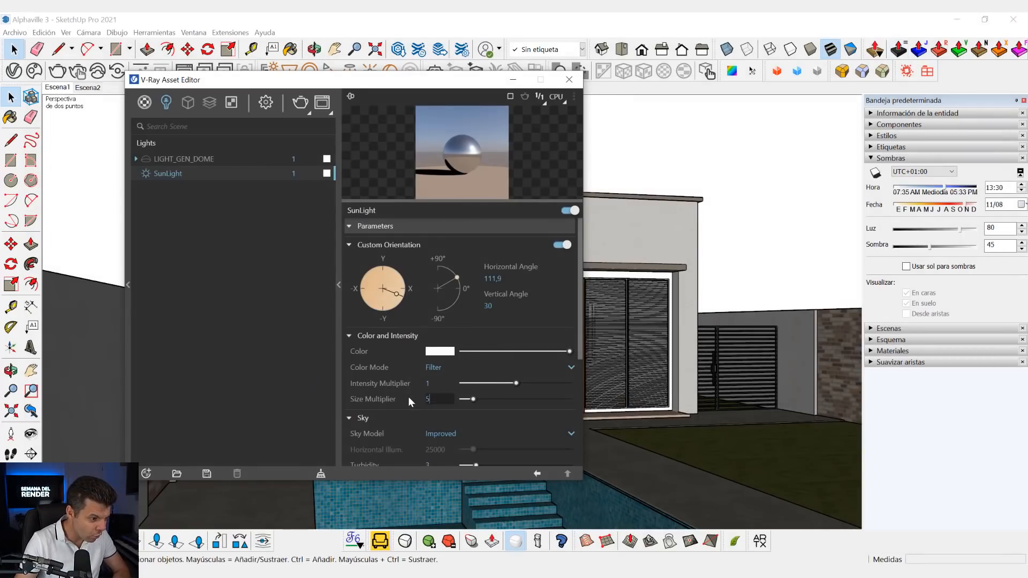
key("Return")
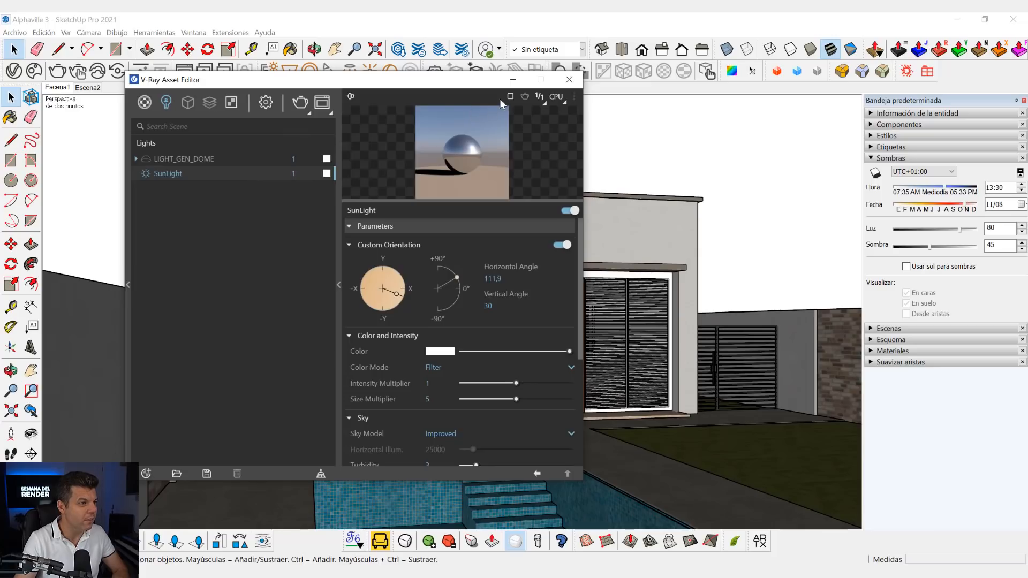
- Update the saved scene Escena1 and start a new V-Ray render of it
right_click(52, 88)
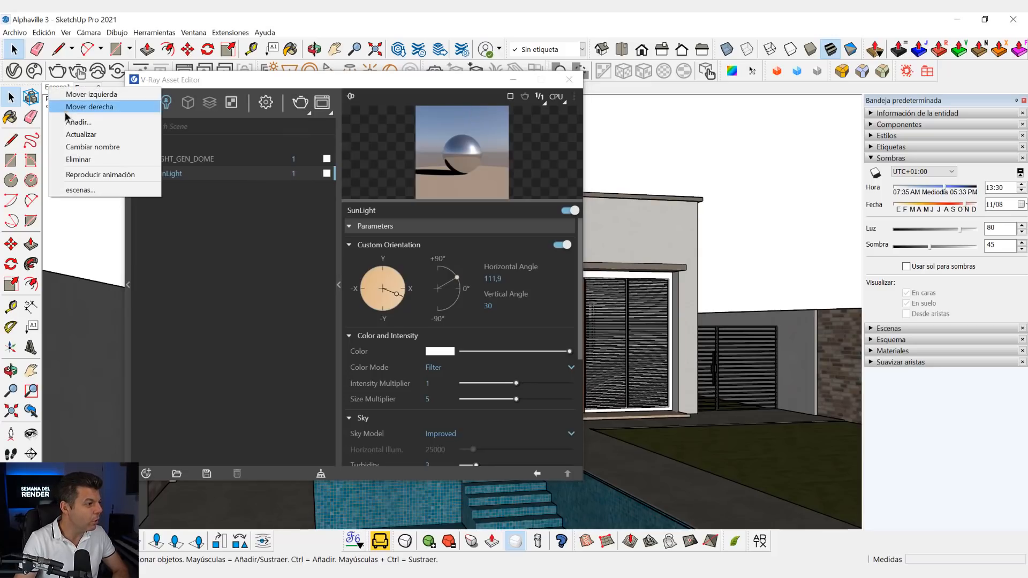
left_click(79, 136)
left_click(301, 104)
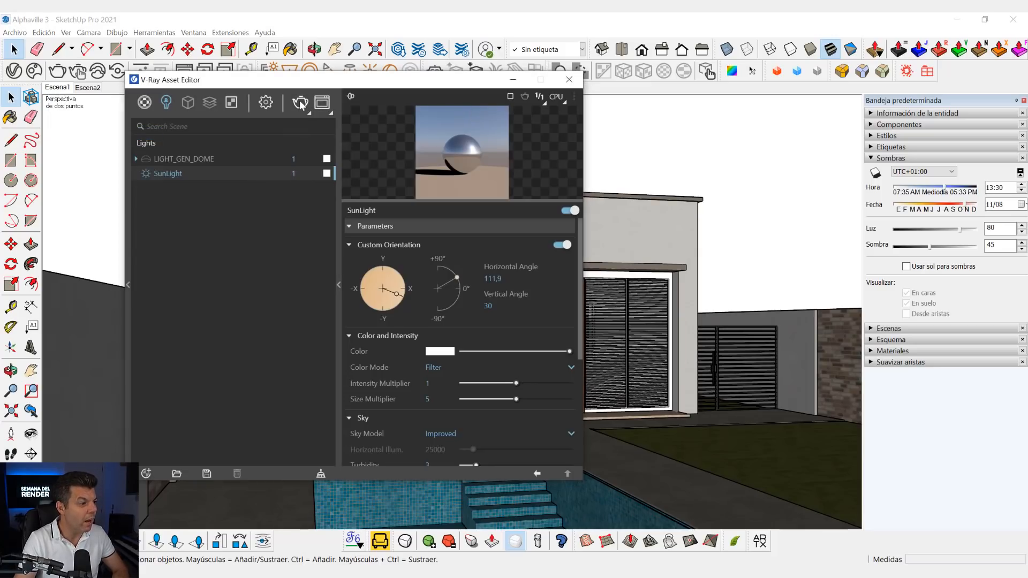